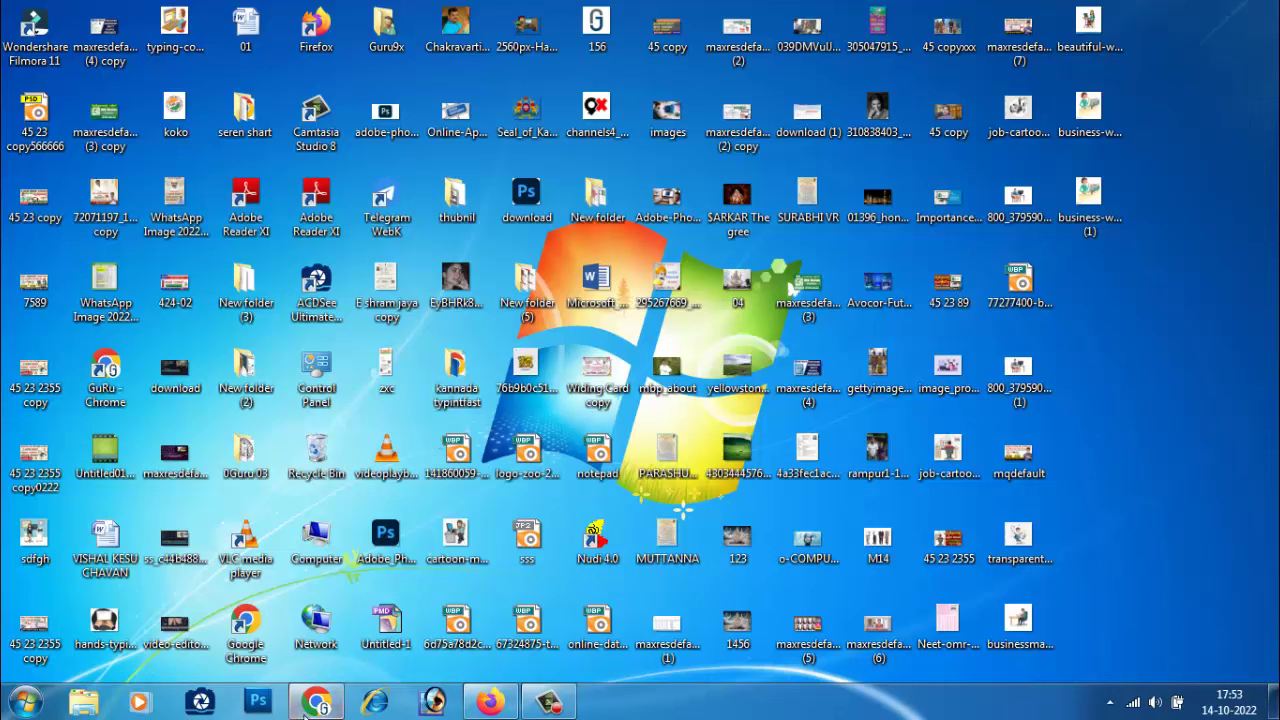
Launch Google Chrome from the taskbar and maximize it on the Google new tab page
right_click(322, 705)
key("Escape")
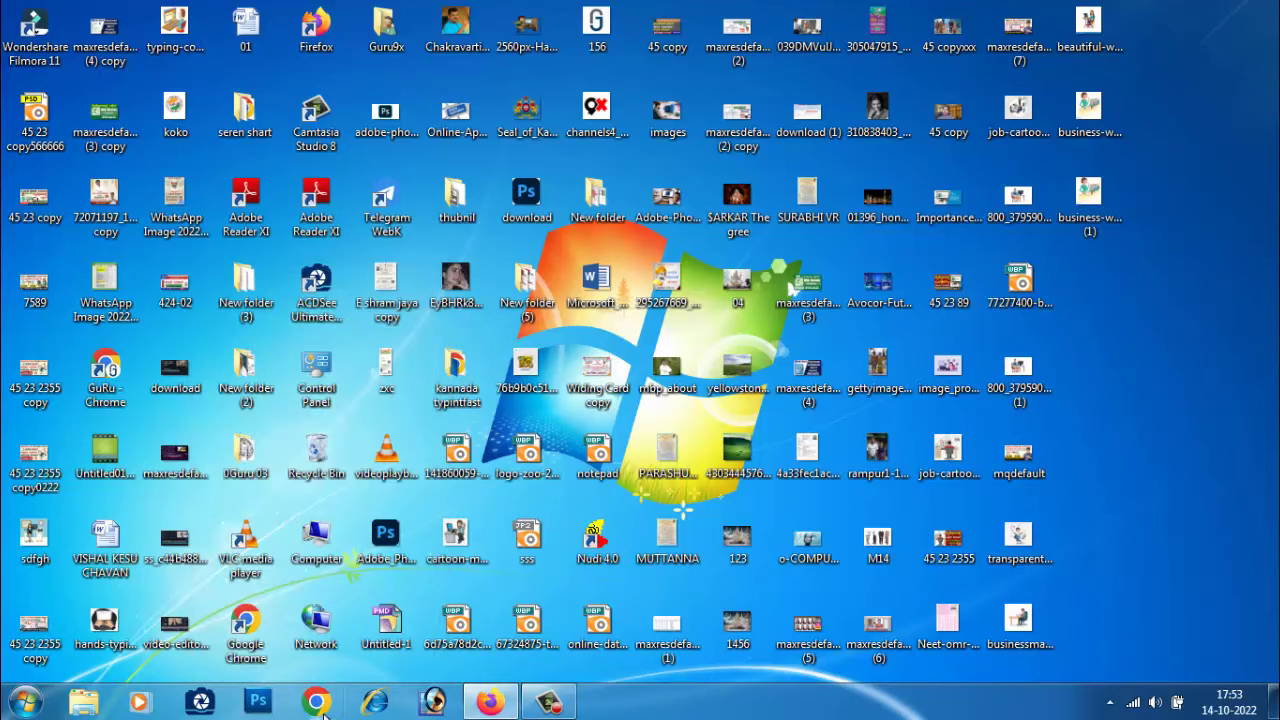
left_click(324, 708)
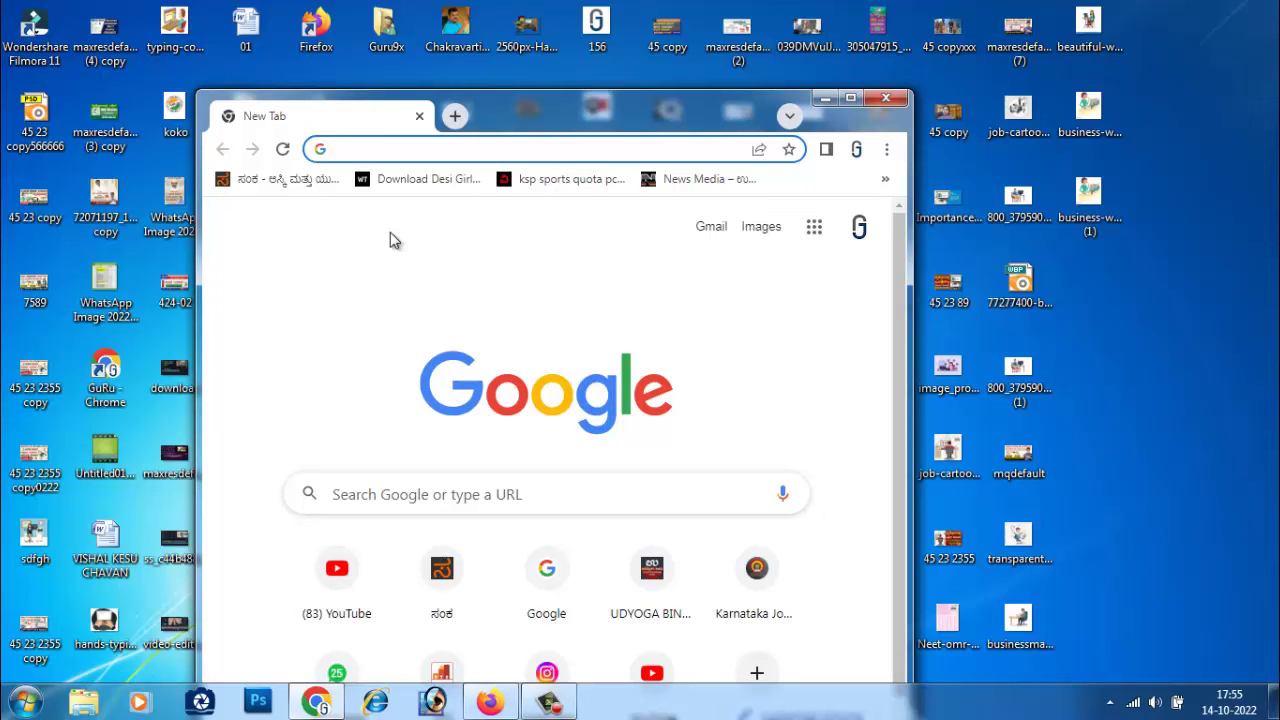
left_click(851, 99)
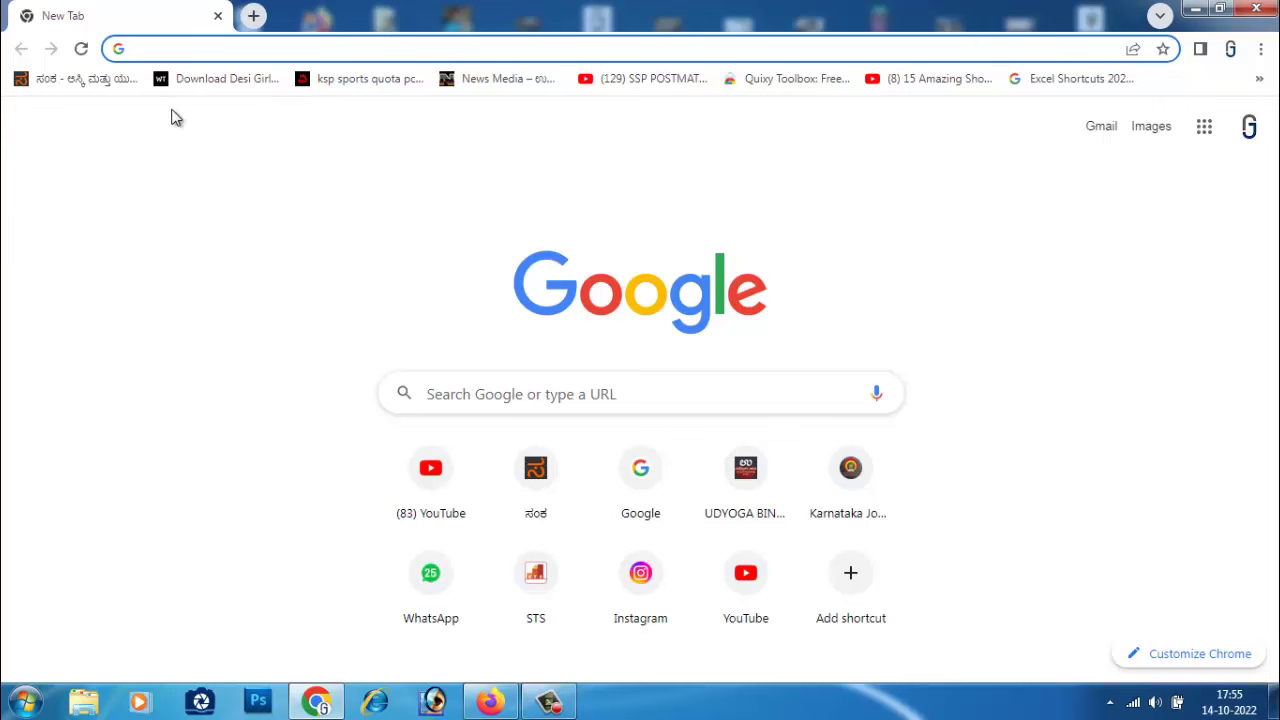
left_click(252, 176)
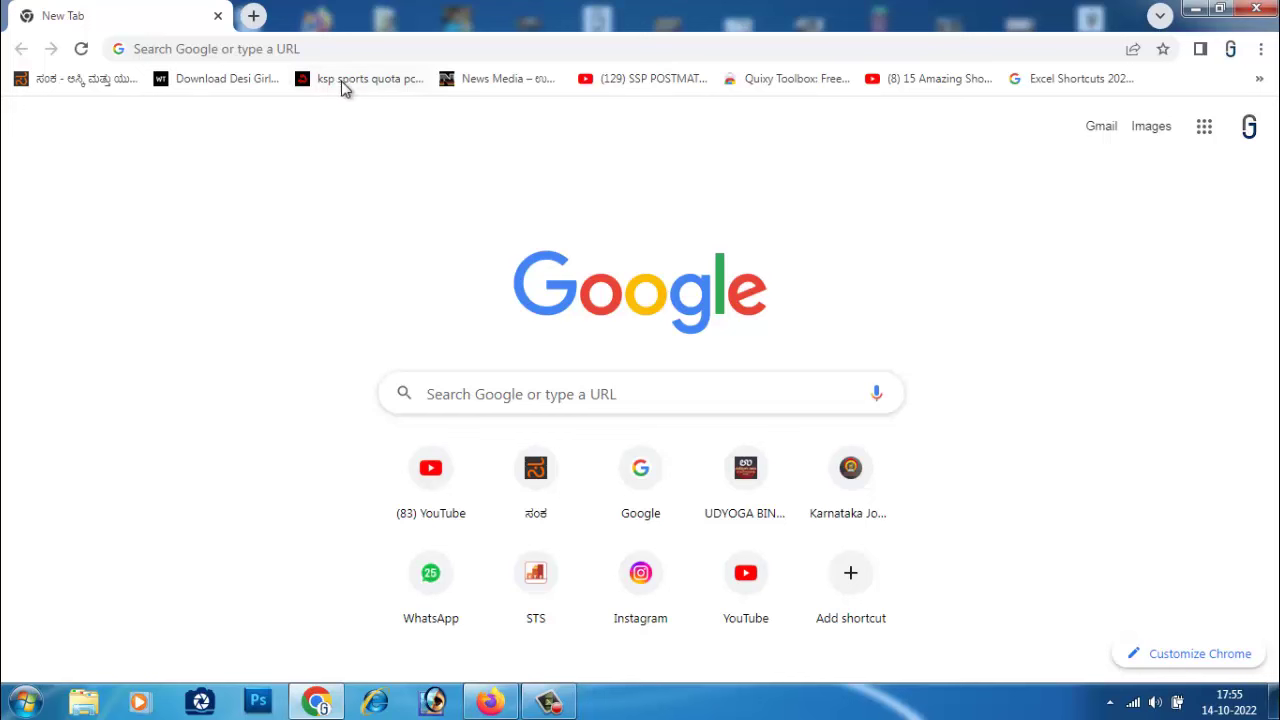
Search Google for 'free job alert' and open the FreeJobAlert.Com result
left_click(619, 401)
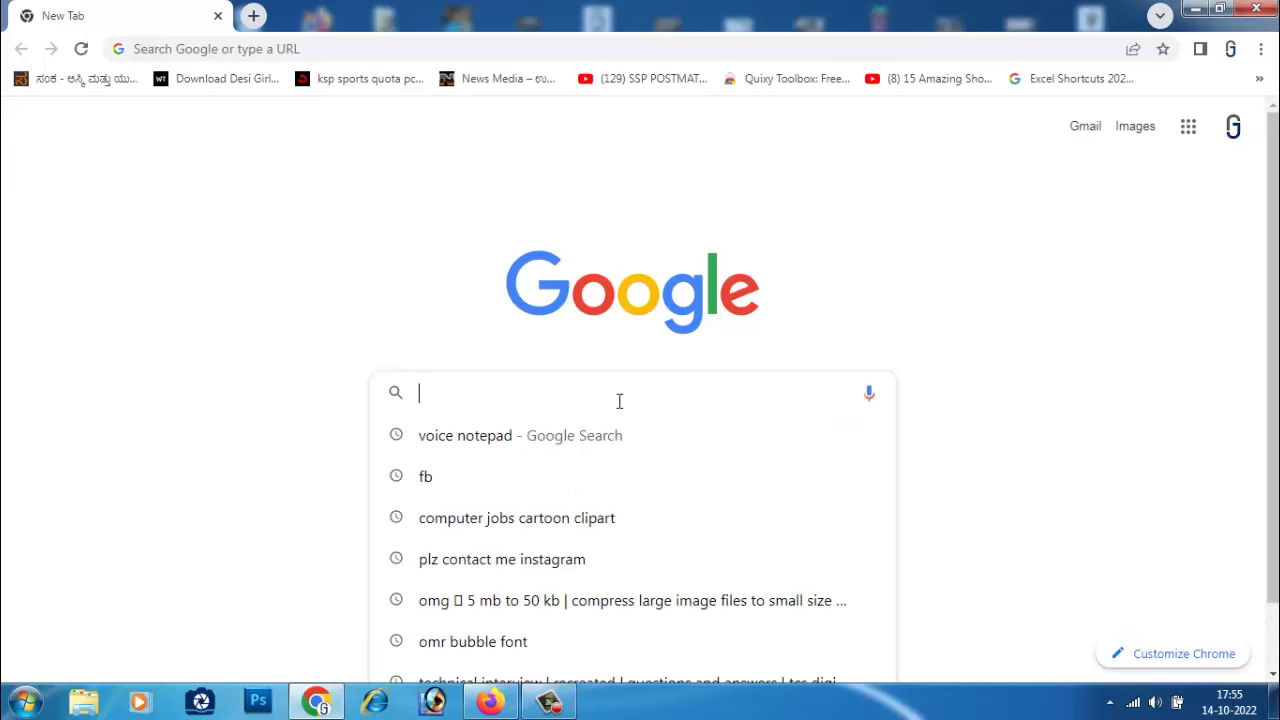
type("free")
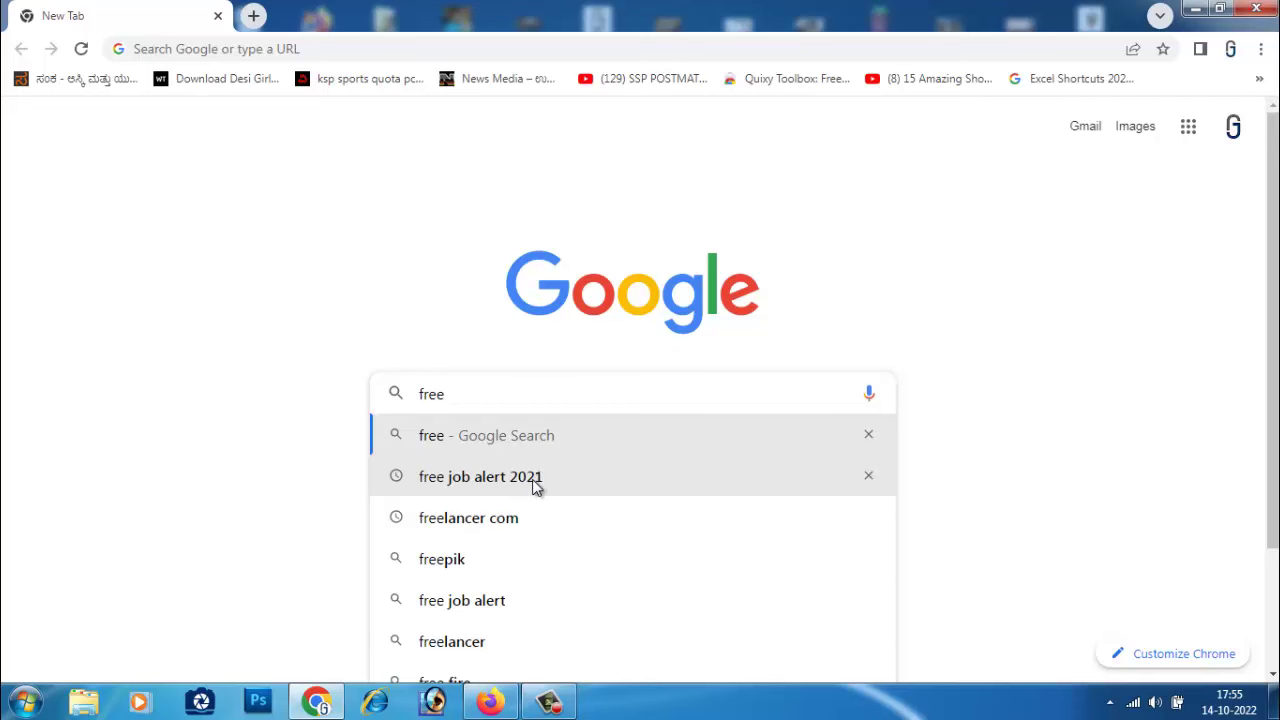
left_click(493, 602)
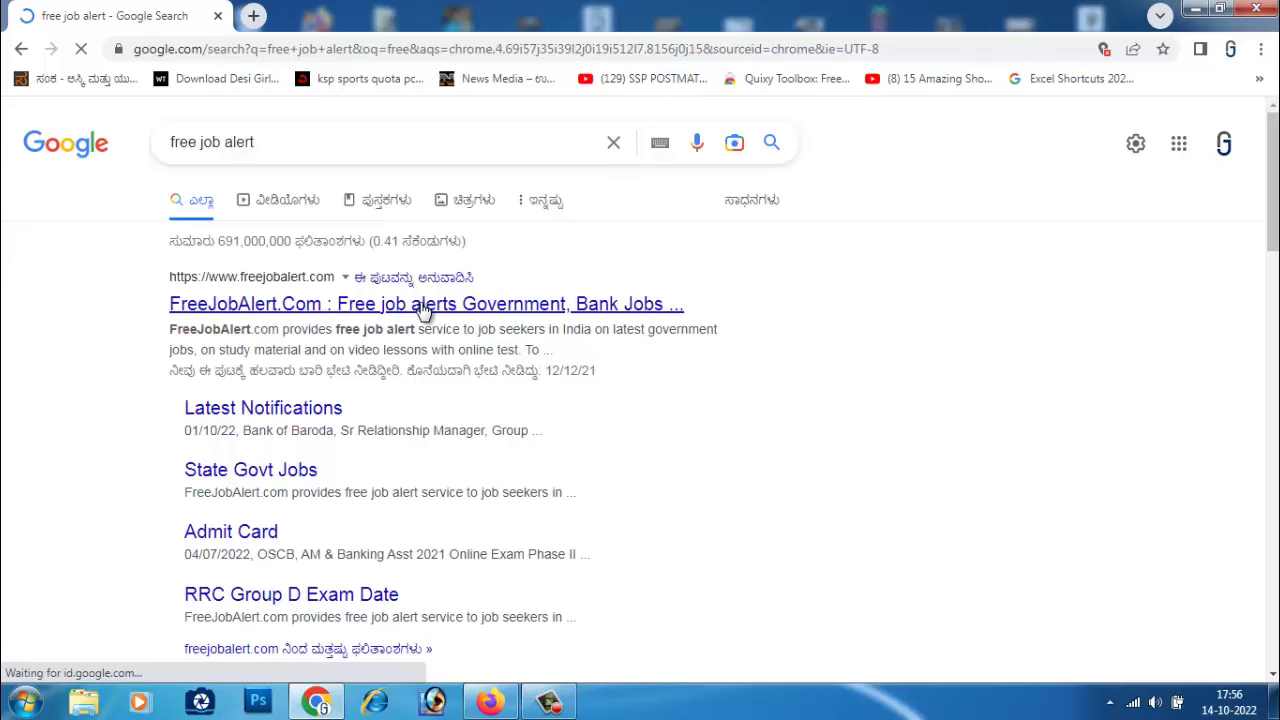
left_click(423, 308)
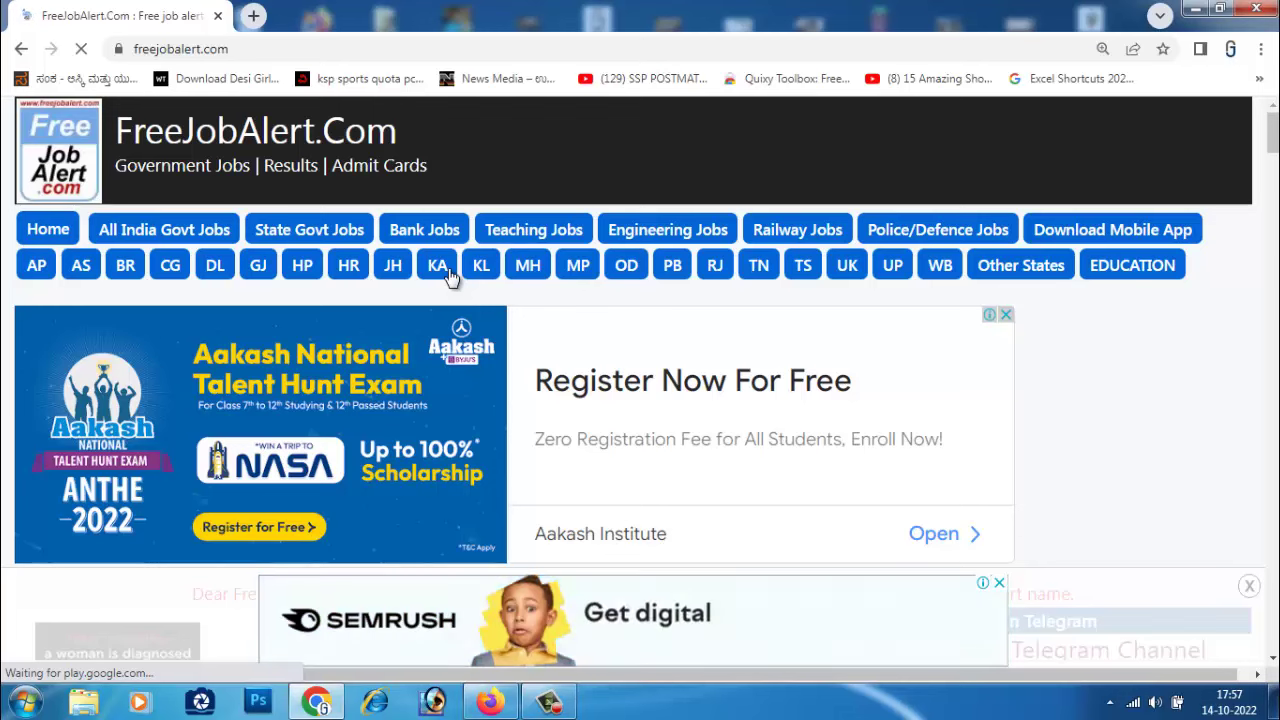
Open the Karnataka (KA) government jobs page, dismiss the full-page ad, and scroll down
left_click(447, 276)
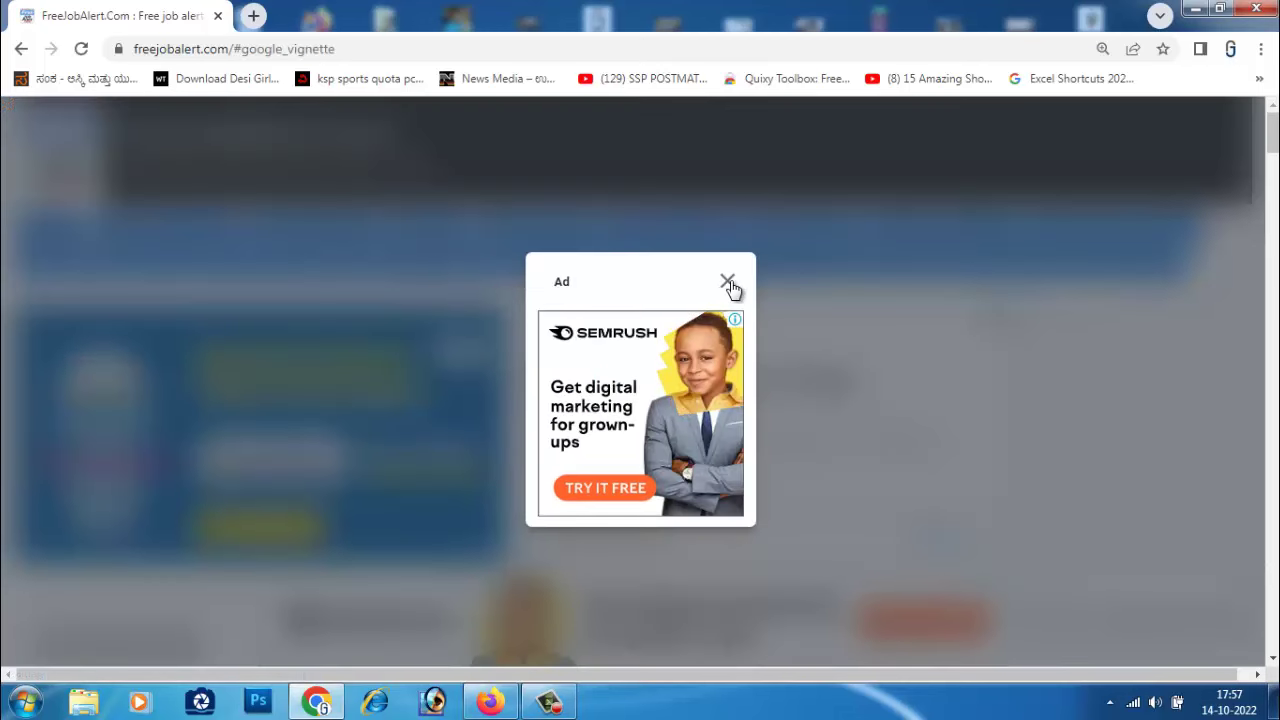
left_click(728, 283)
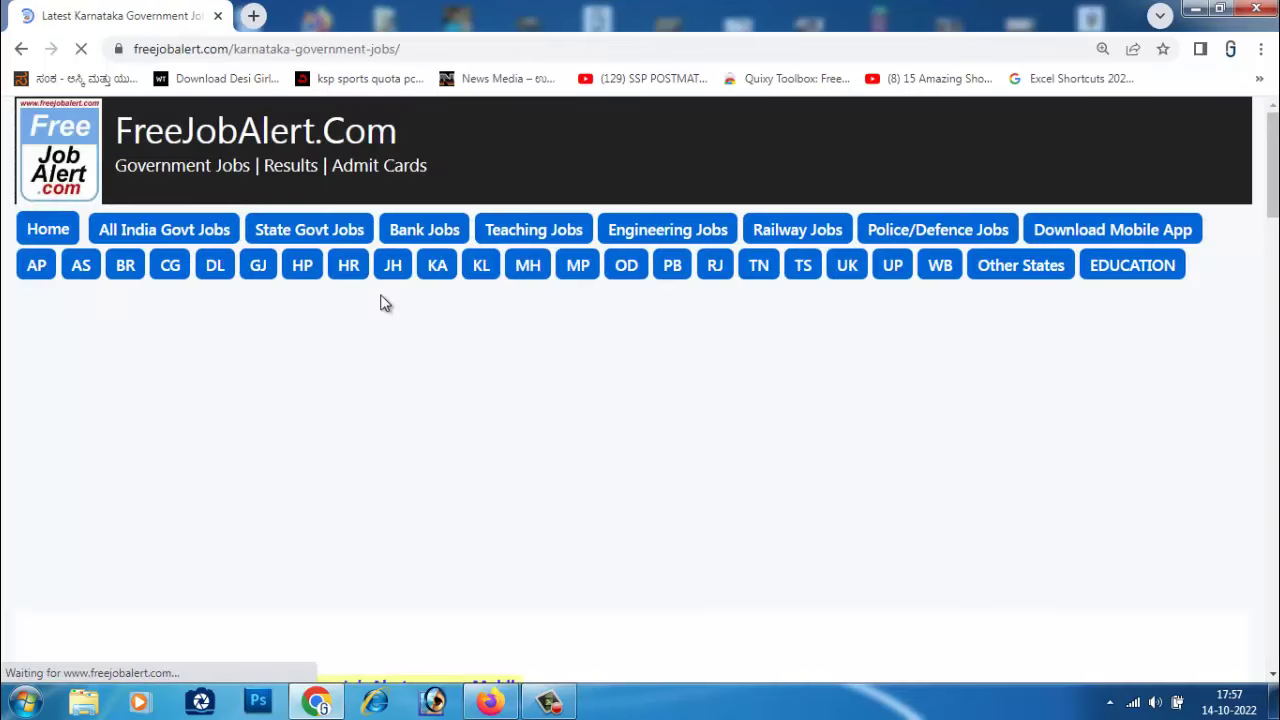
scroll(387, 316, "down", 3)
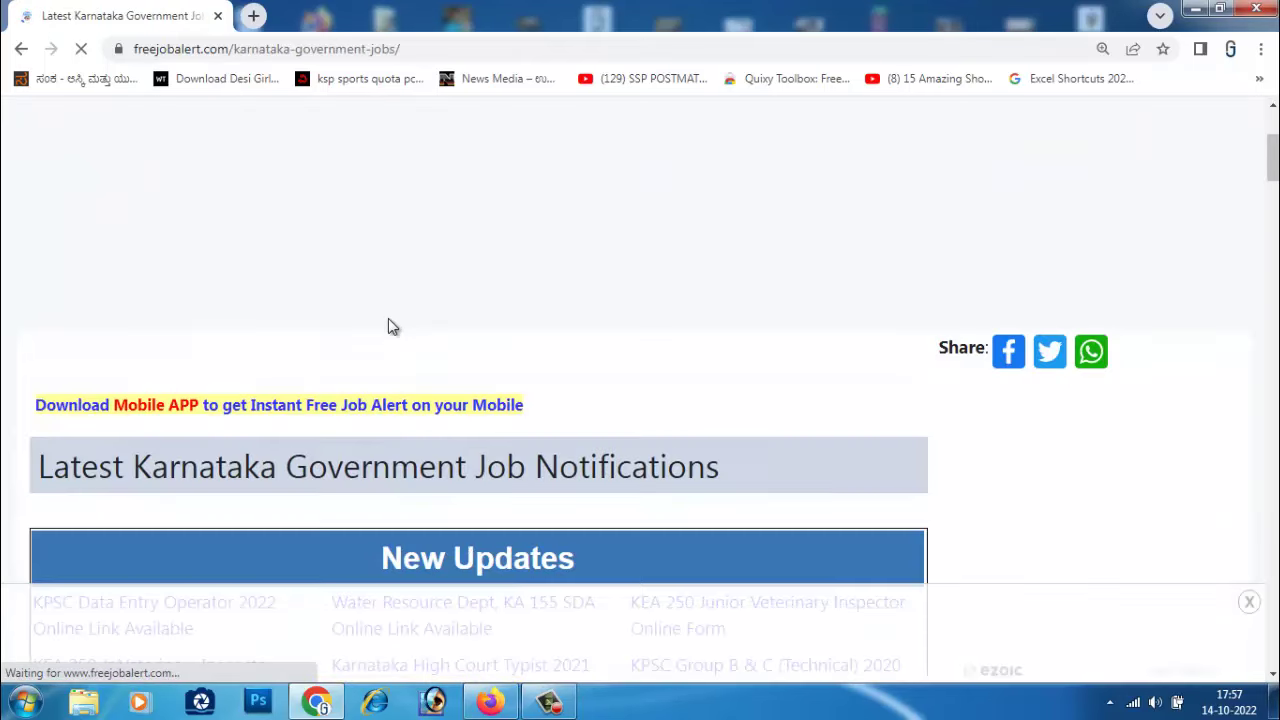
scroll(388, 320, "down", 2)
scroll(388, 320, "down", 2)
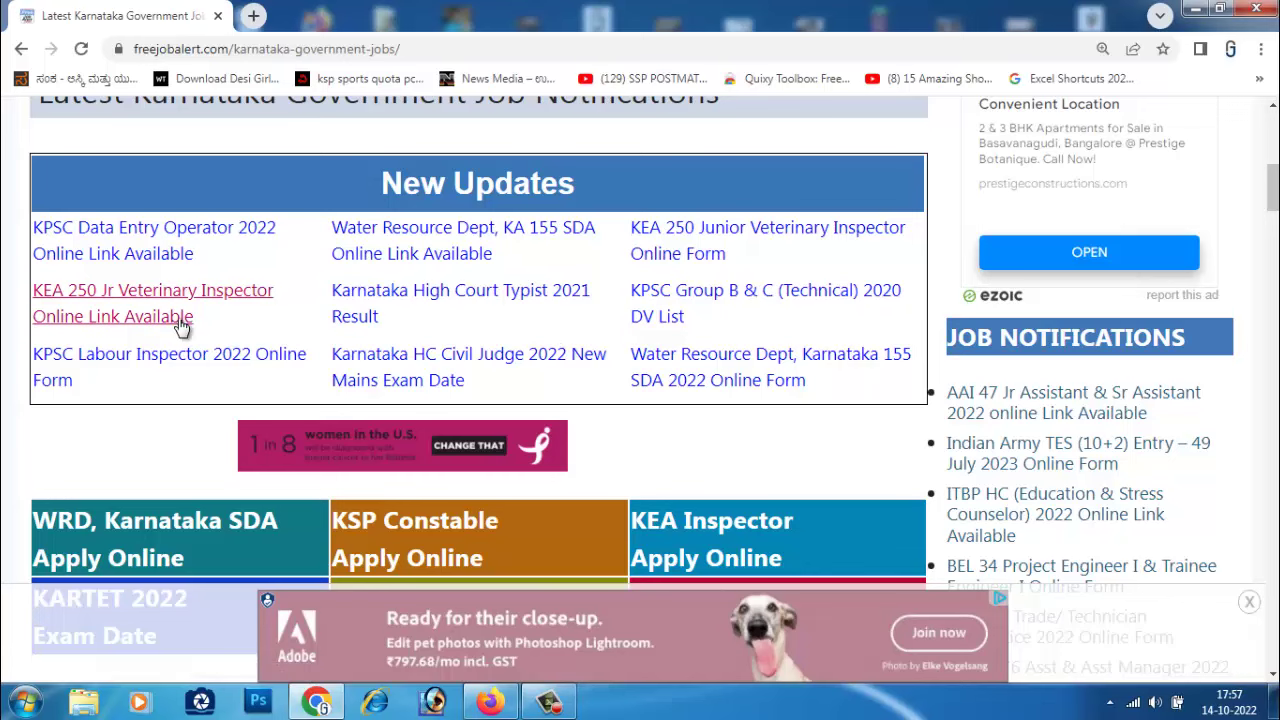
scroll(170, 388, "down", 3)
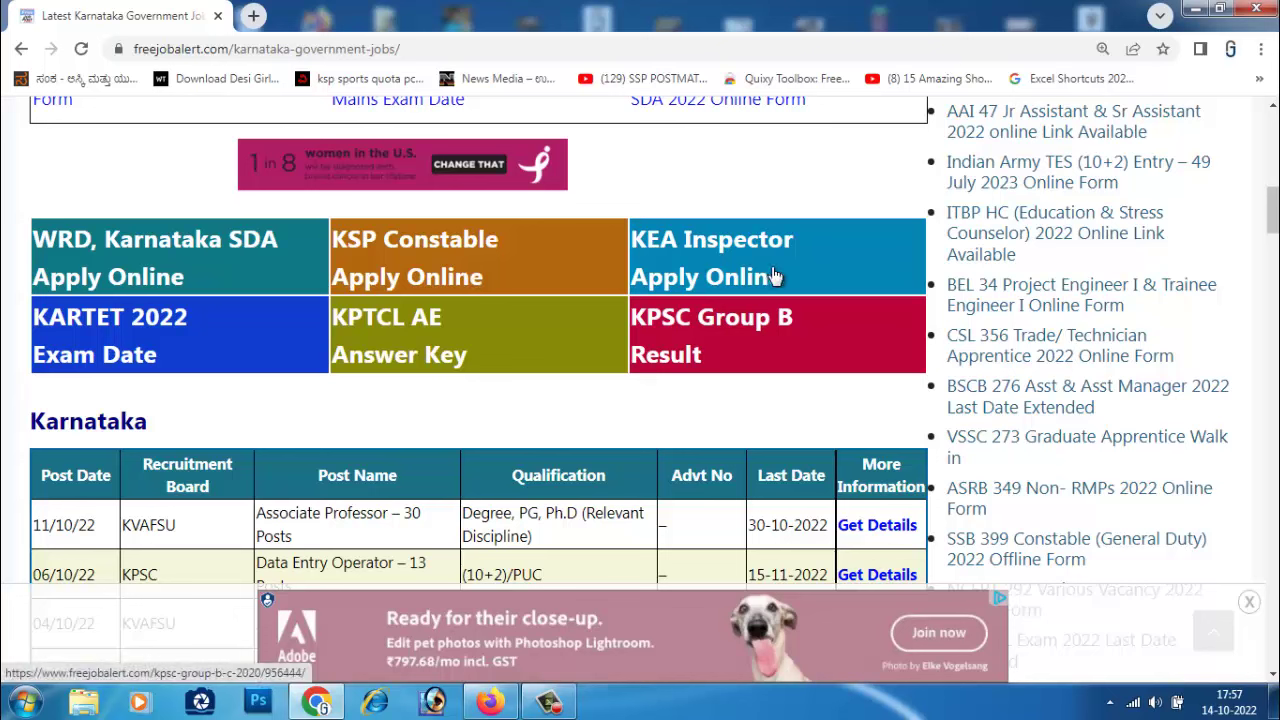
Browse the Karnataka jobs table and open the KPSC Data Entry Operator – 13 Posts entry
left_click(712, 338)
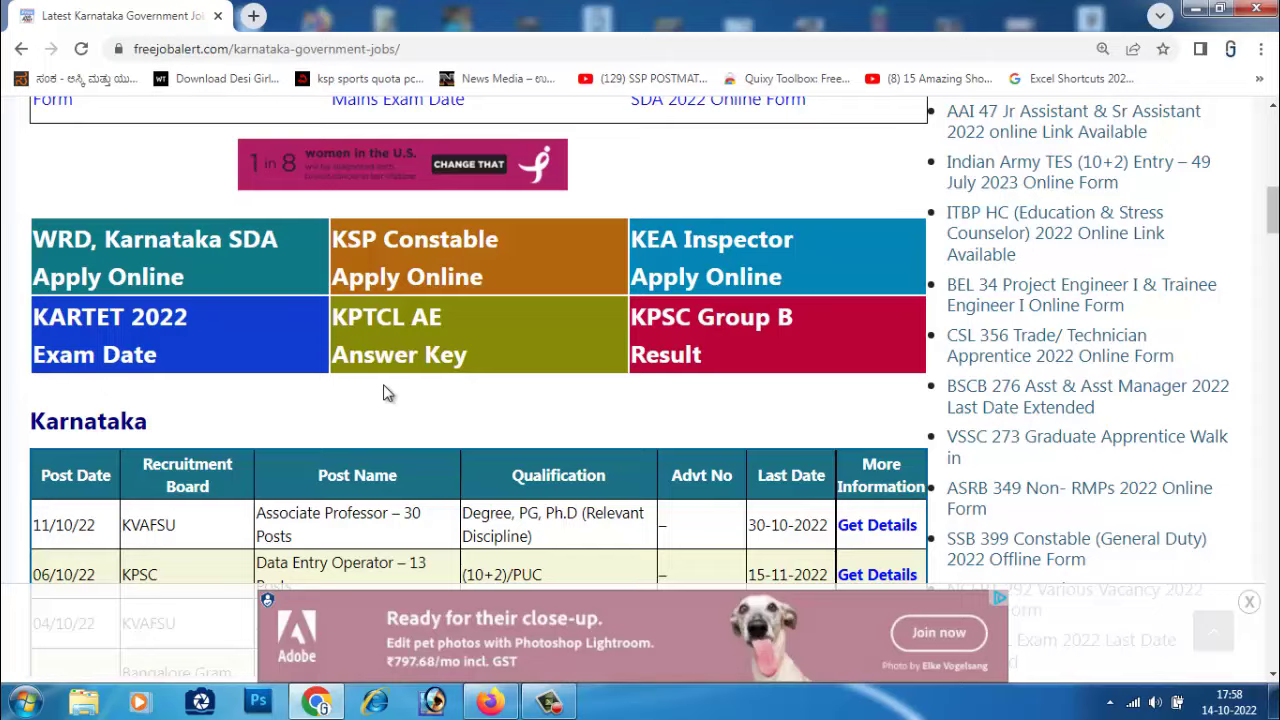
scroll(383, 385, "down", 1)
scroll(383, 384, "down", 1)
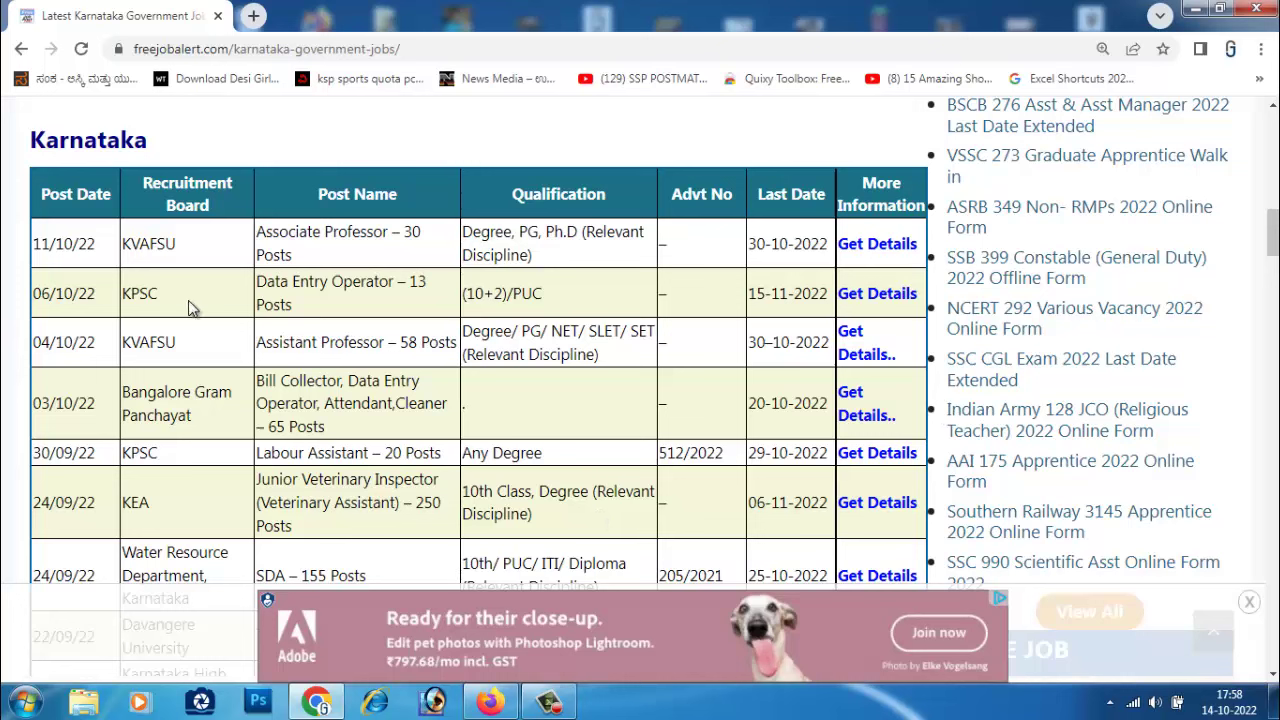
left_click(868, 300)
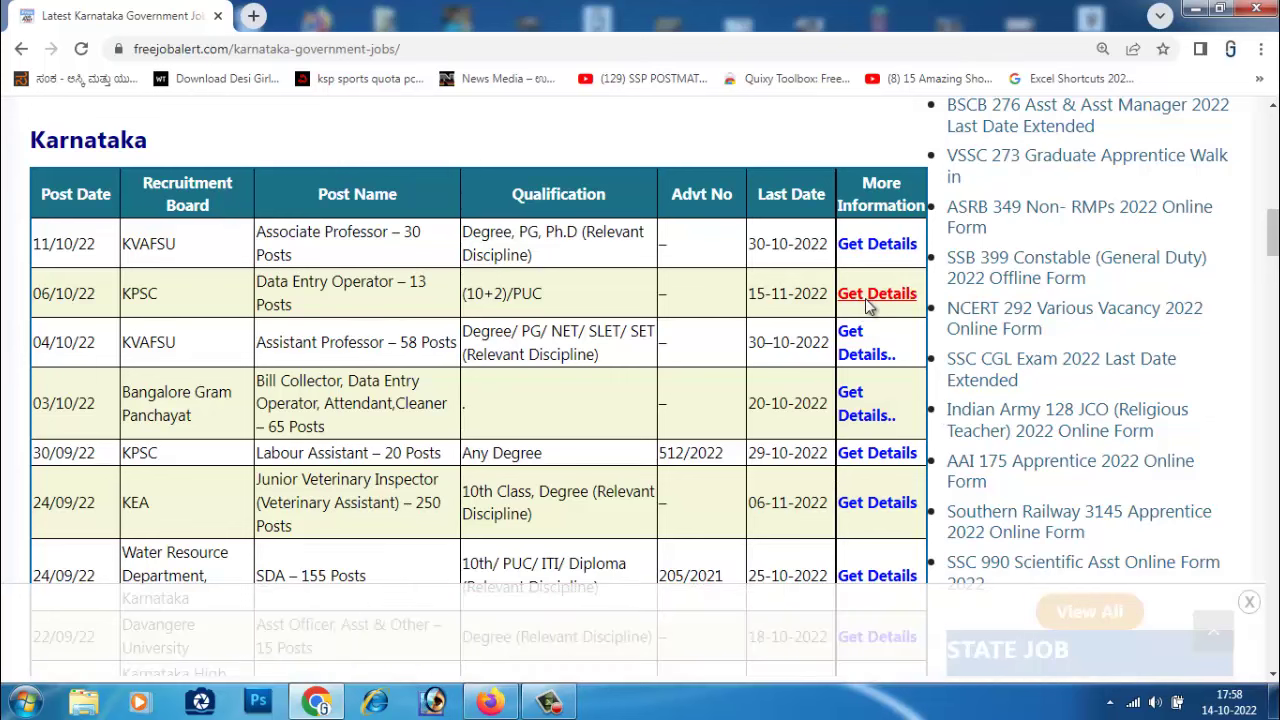
Open the KPSC Data Entry Operator page and review its age limit details
left_click(868, 300)
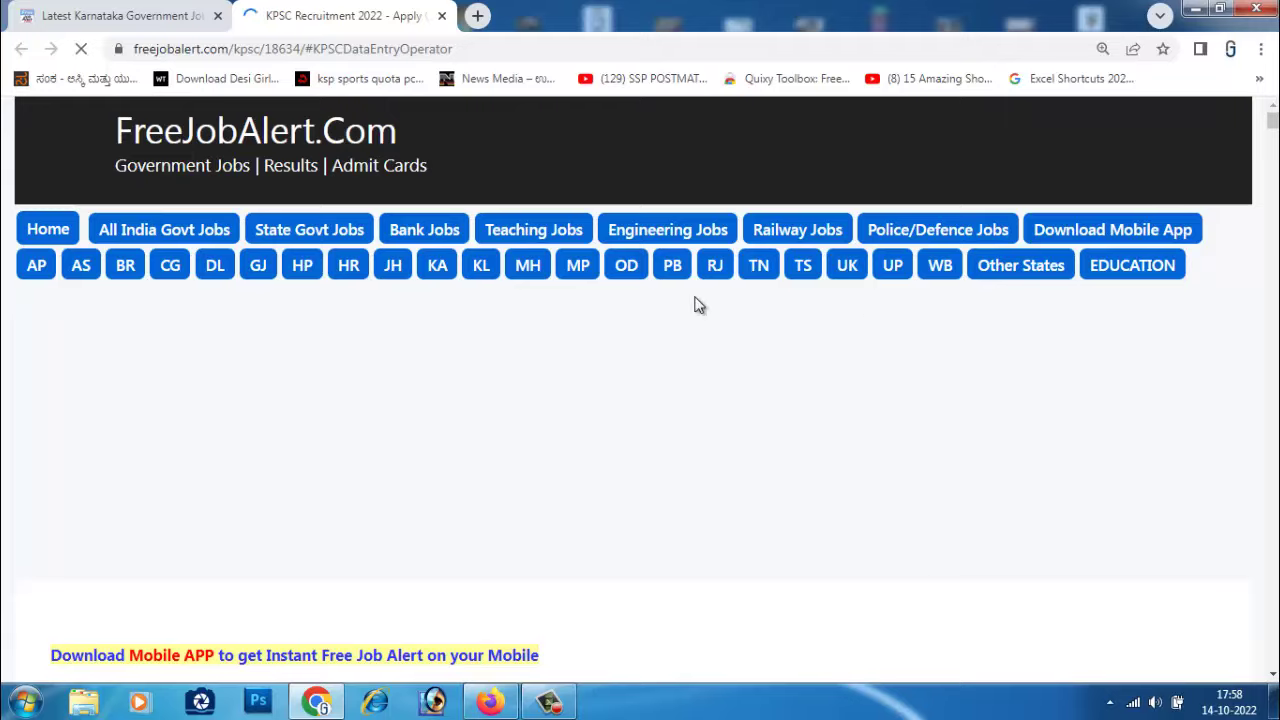
scroll(440, 425, "up", 4)
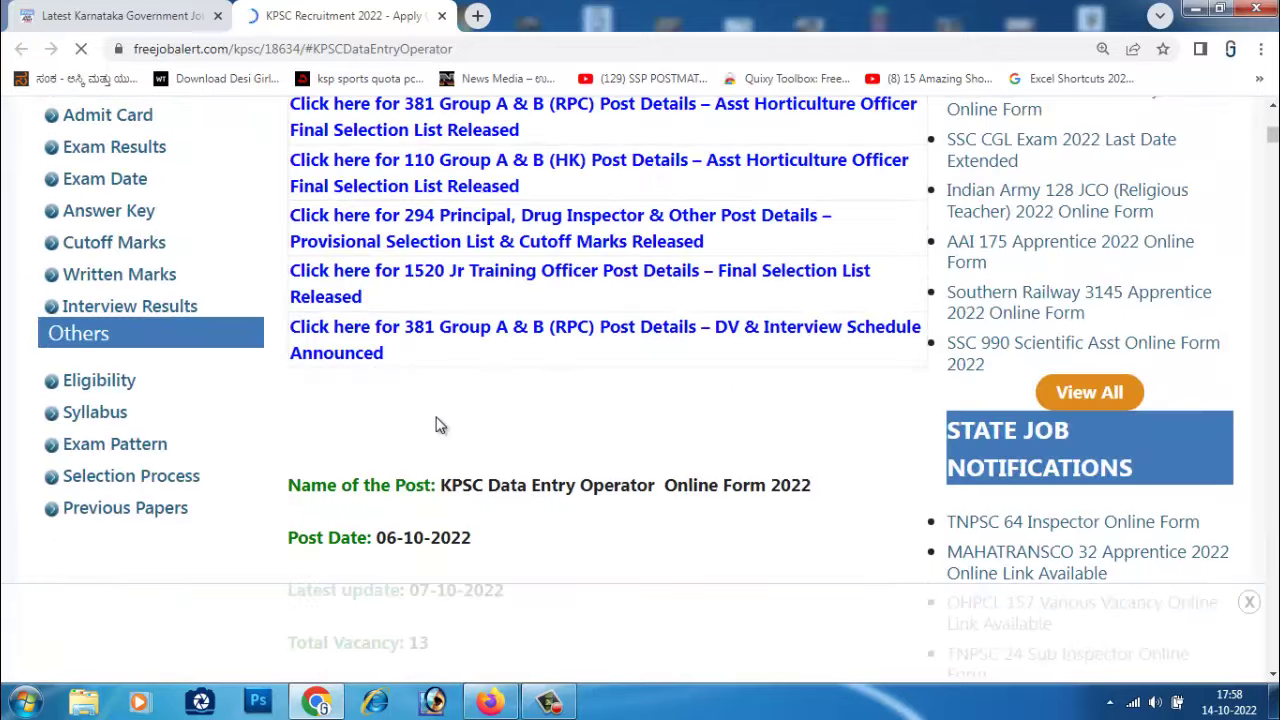
scroll(435, 424, "up", 4)
scroll(429, 423, "up", 4)
scroll(429, 423, "up", 3)
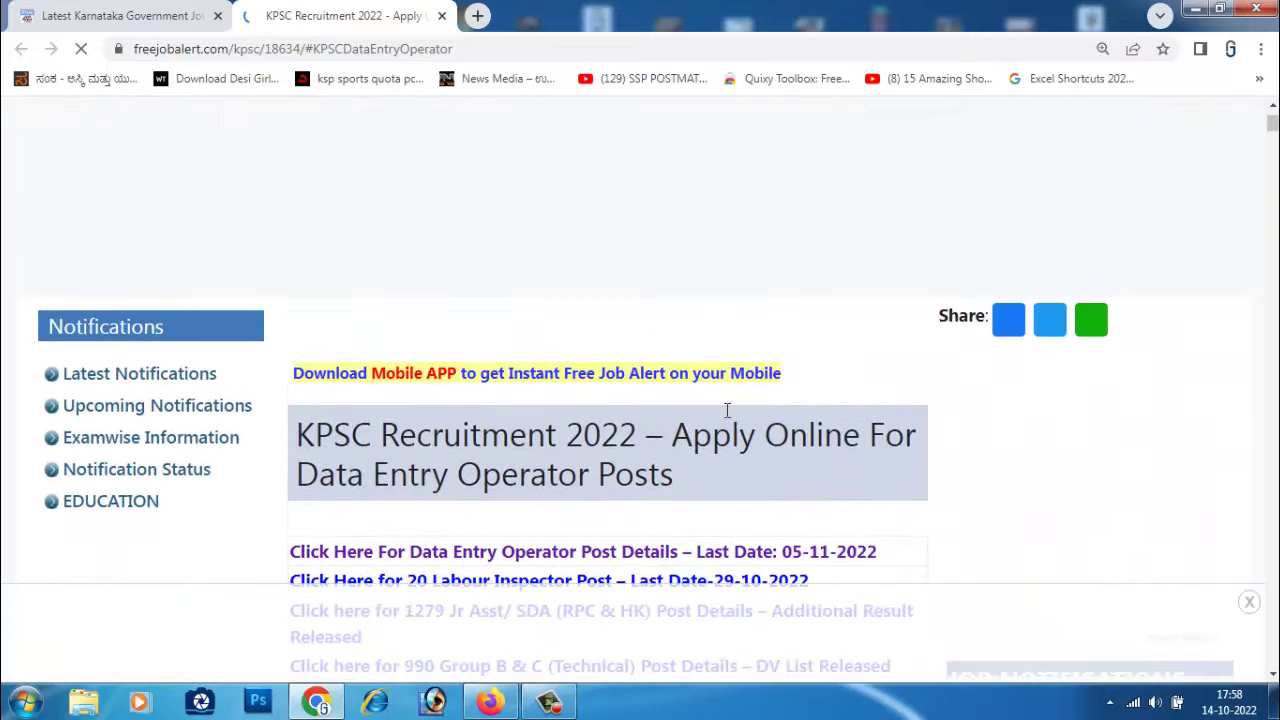
scroll(325, 397, "down", 2)
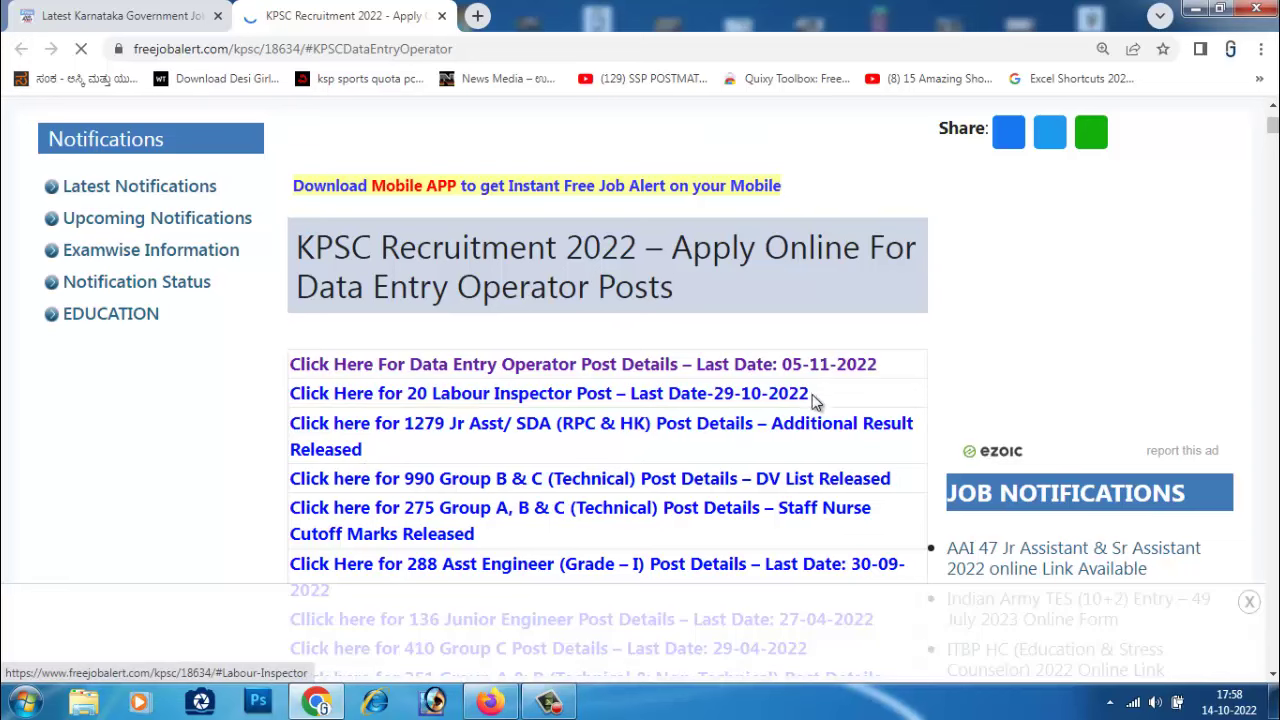
scroll(765, 410, "down", 3)
scroll(765, 437, "down", 1)
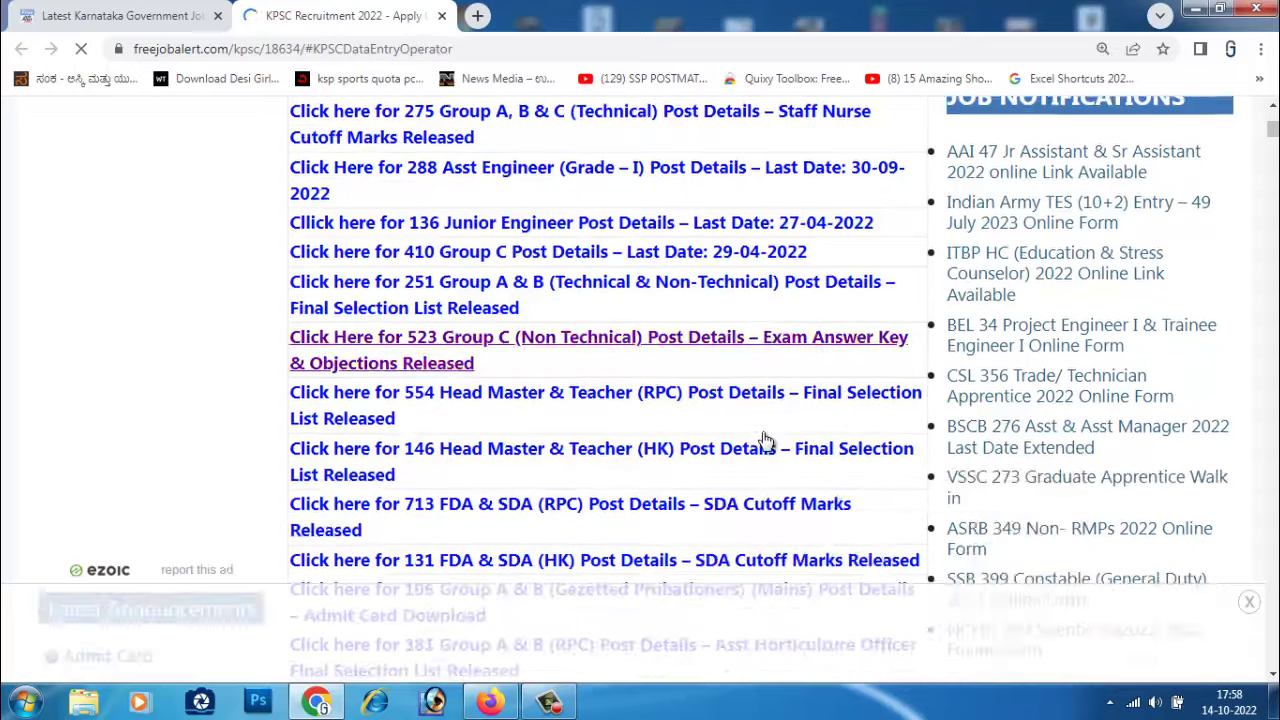
scroll(765, 437, "down", 2)
scroll(765, 437, "down", 3)
scroll(765, 440, "down", 3)
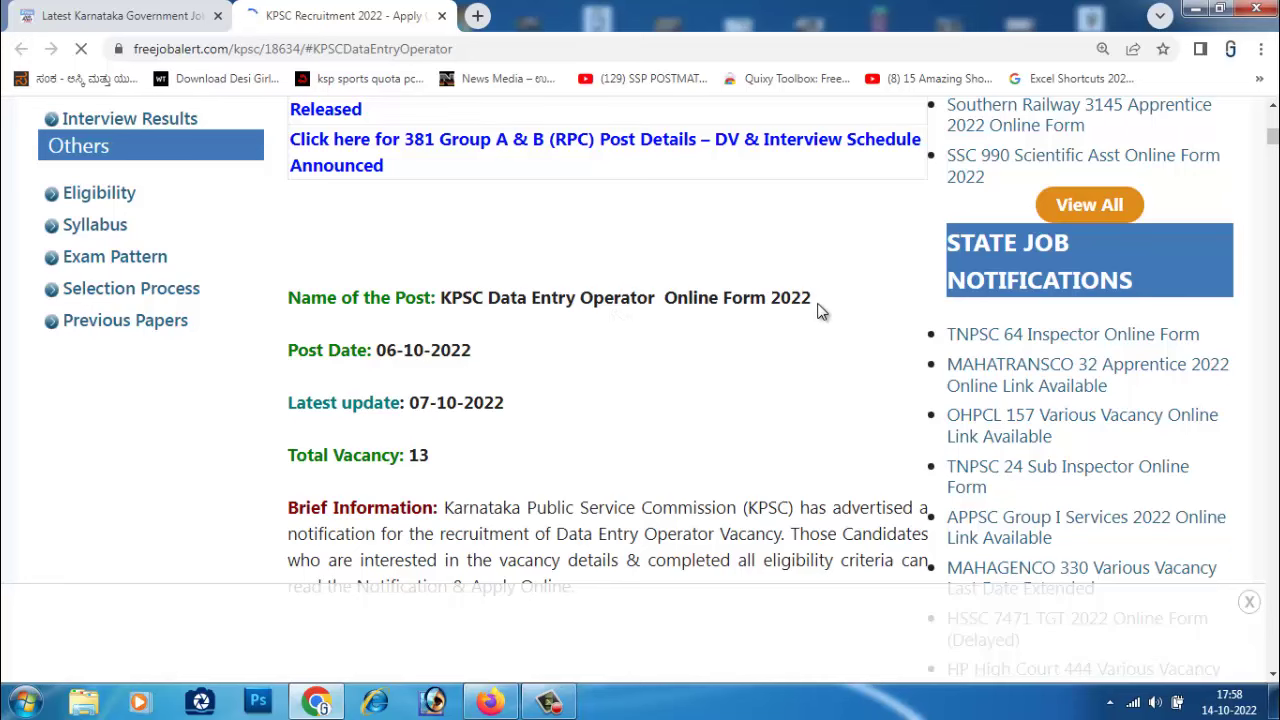
Read through the 10+2/PUC qualification and 13-vacancy details down to Important Links
scroll(777, 323, "down", 1)
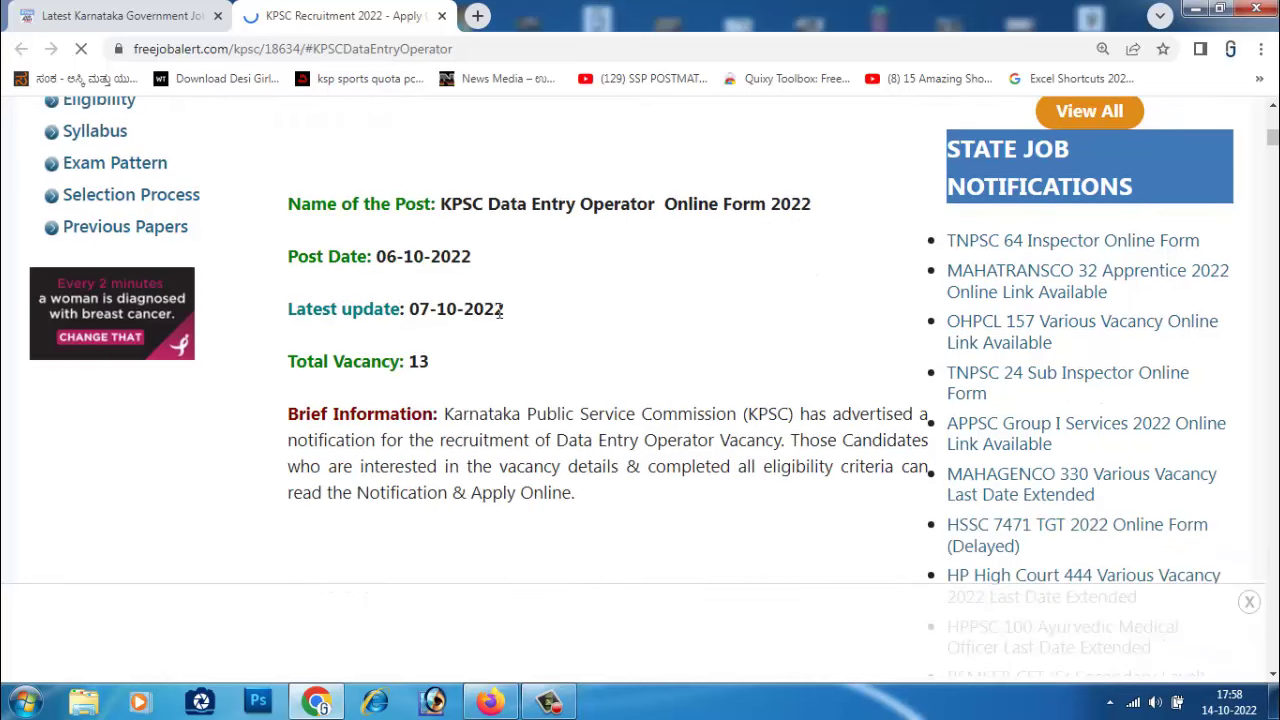
scroll(503, 330, "down", 1)
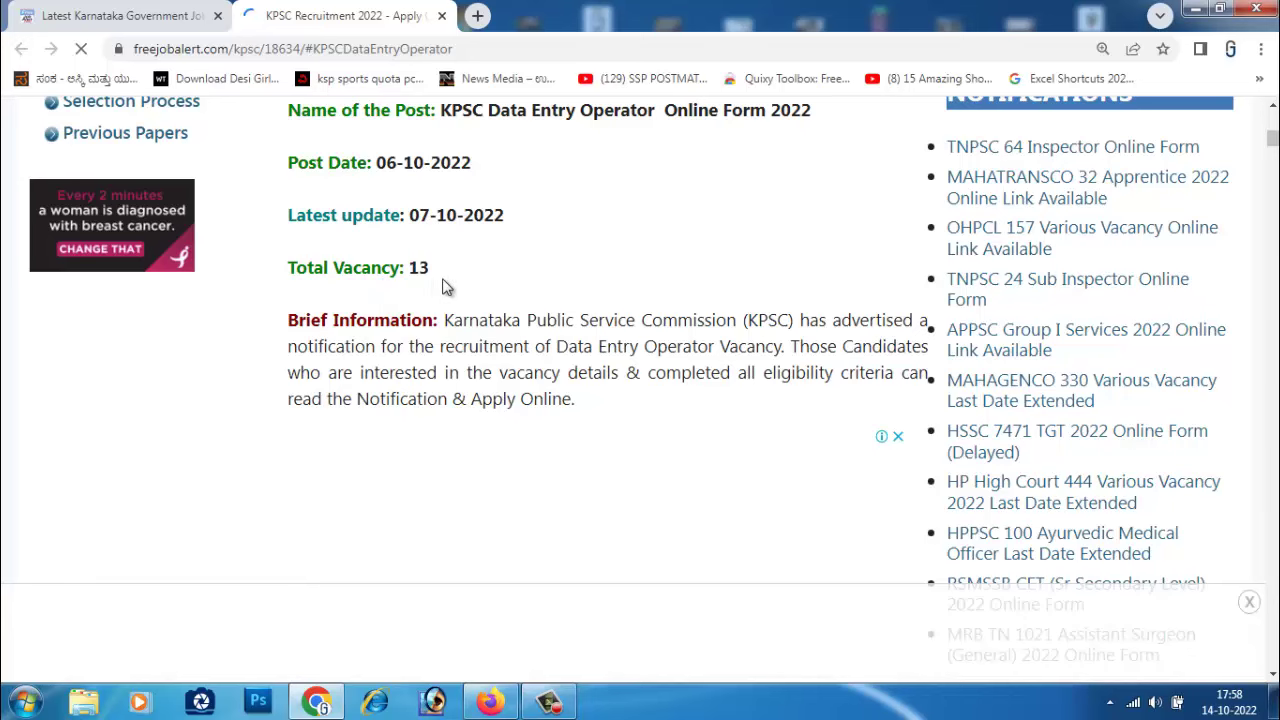
scroll(483, 337, "down", 1)
scroll(480, 300, "down", 2)
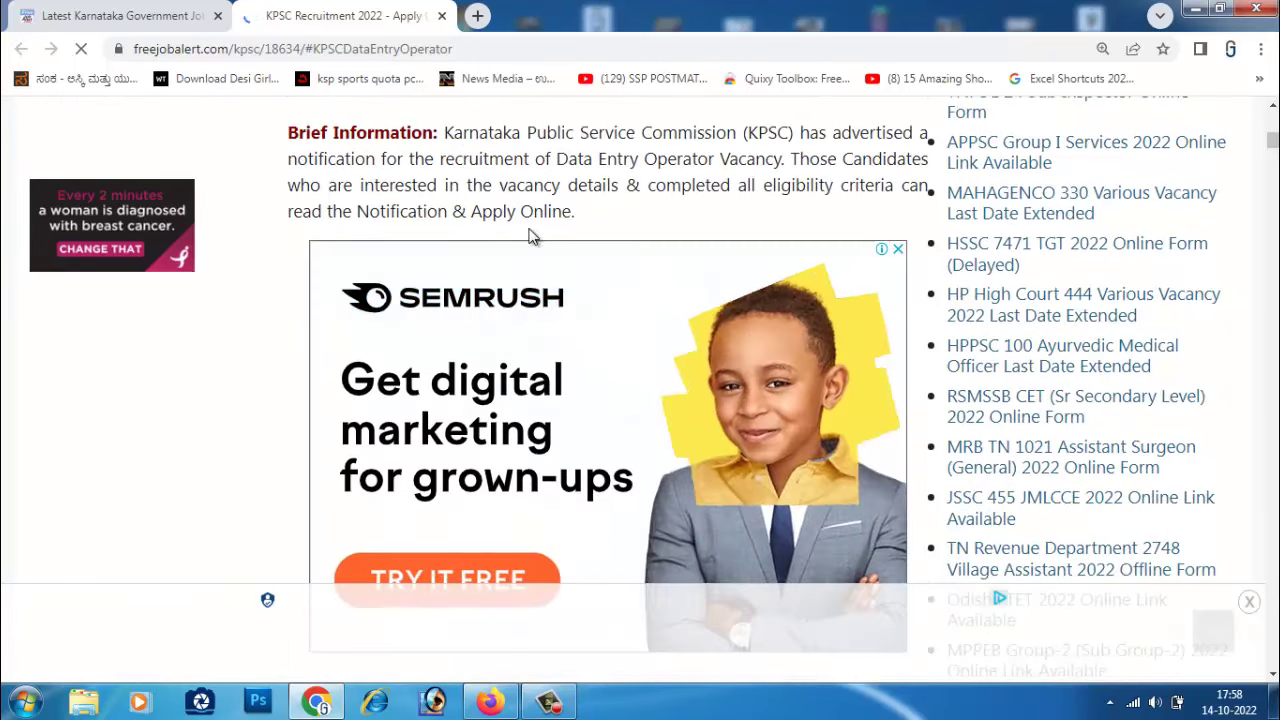
scroll(510, 250, "down", 5)
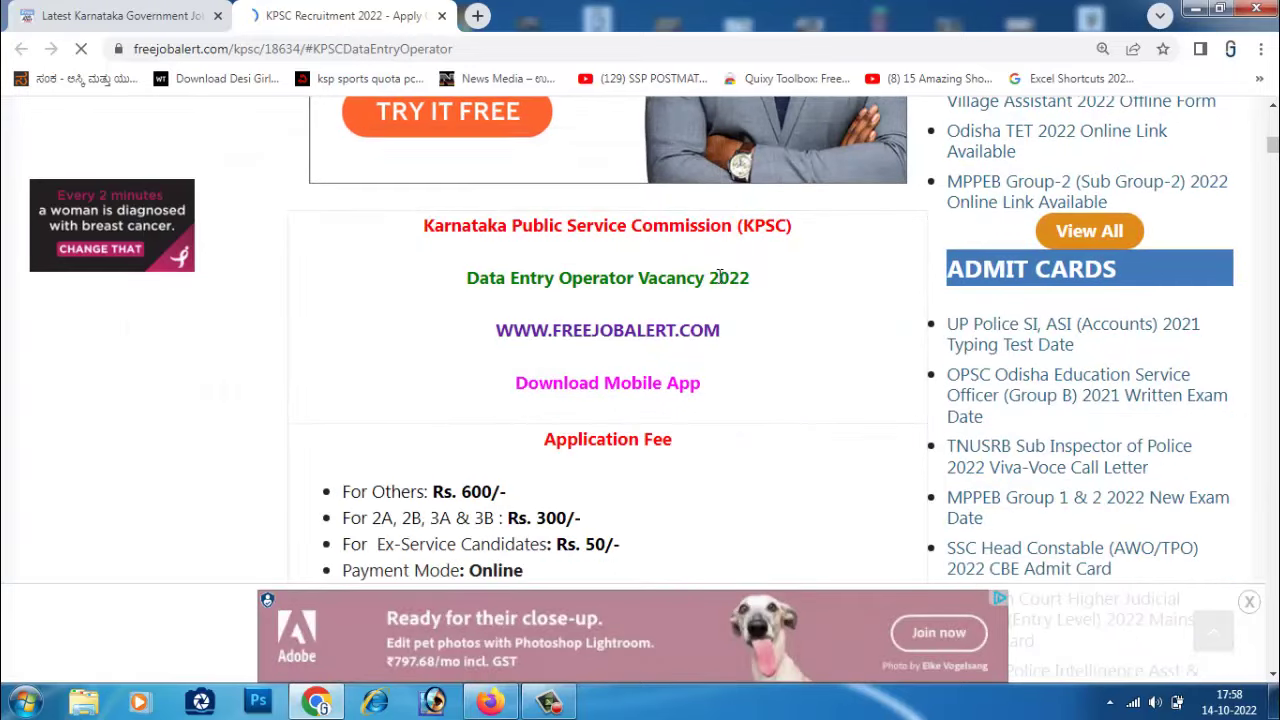
scroll(762, 315, "down", 2)
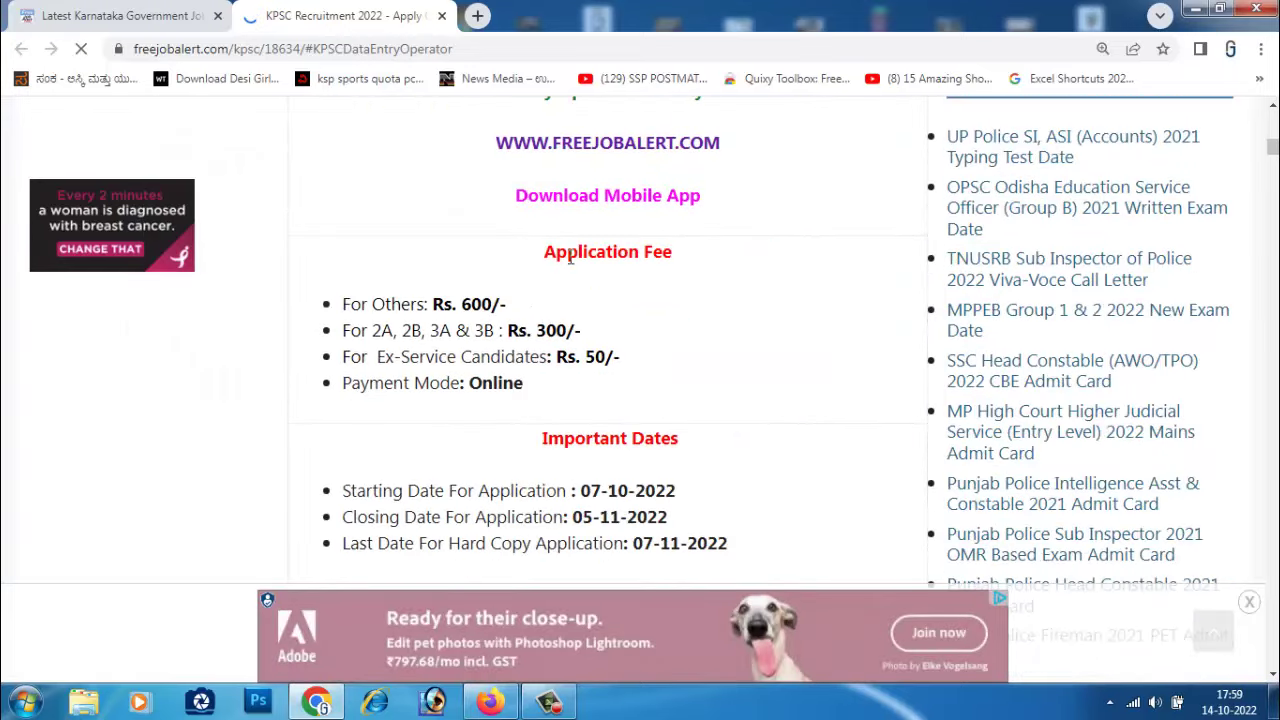
scroll(714, 268, "down", 1)
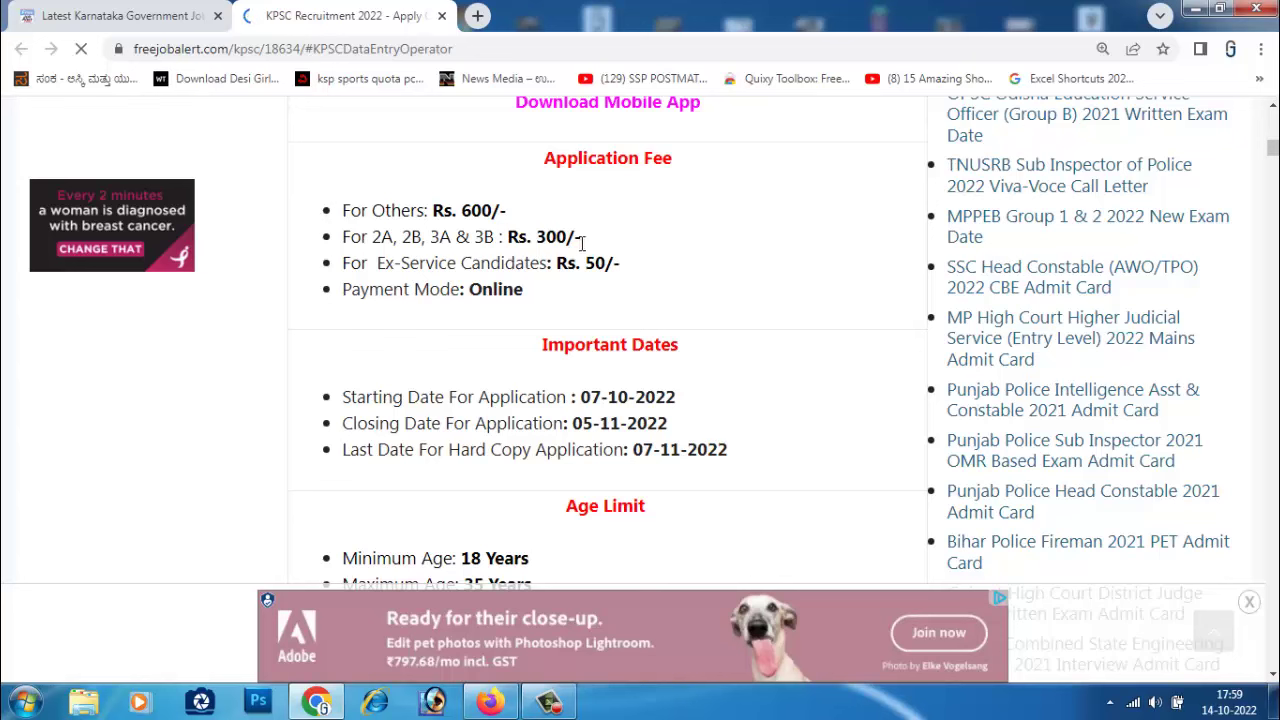
scroll(600, 372, "down", 1)
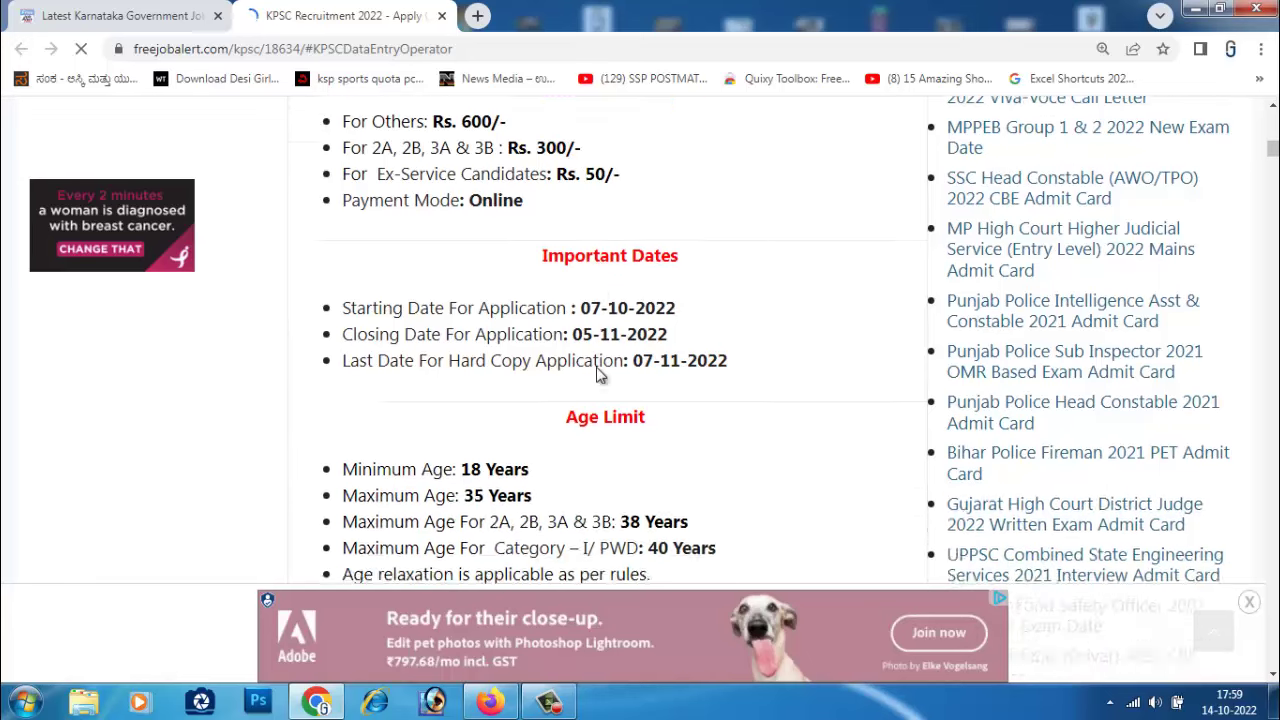
scroll(724, 352, "down", 1)
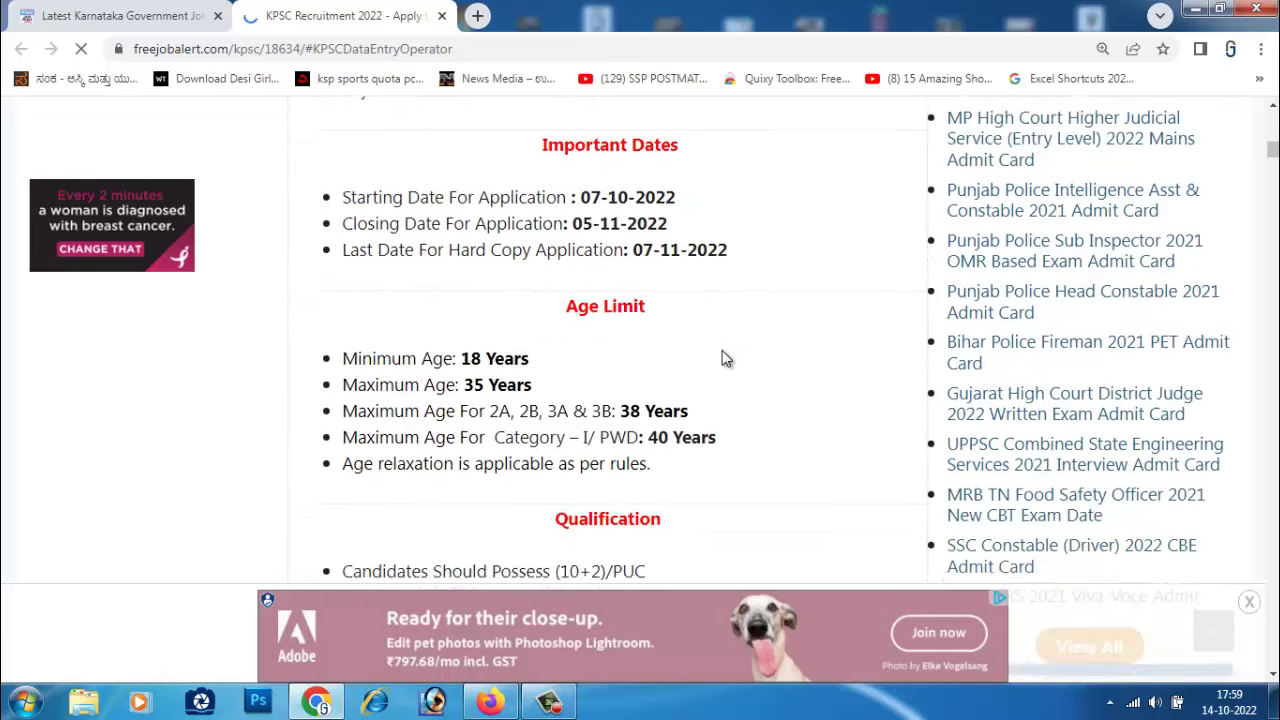
scroll(722, 356, "down", 3)
scroll(700, 335, "up", 3)
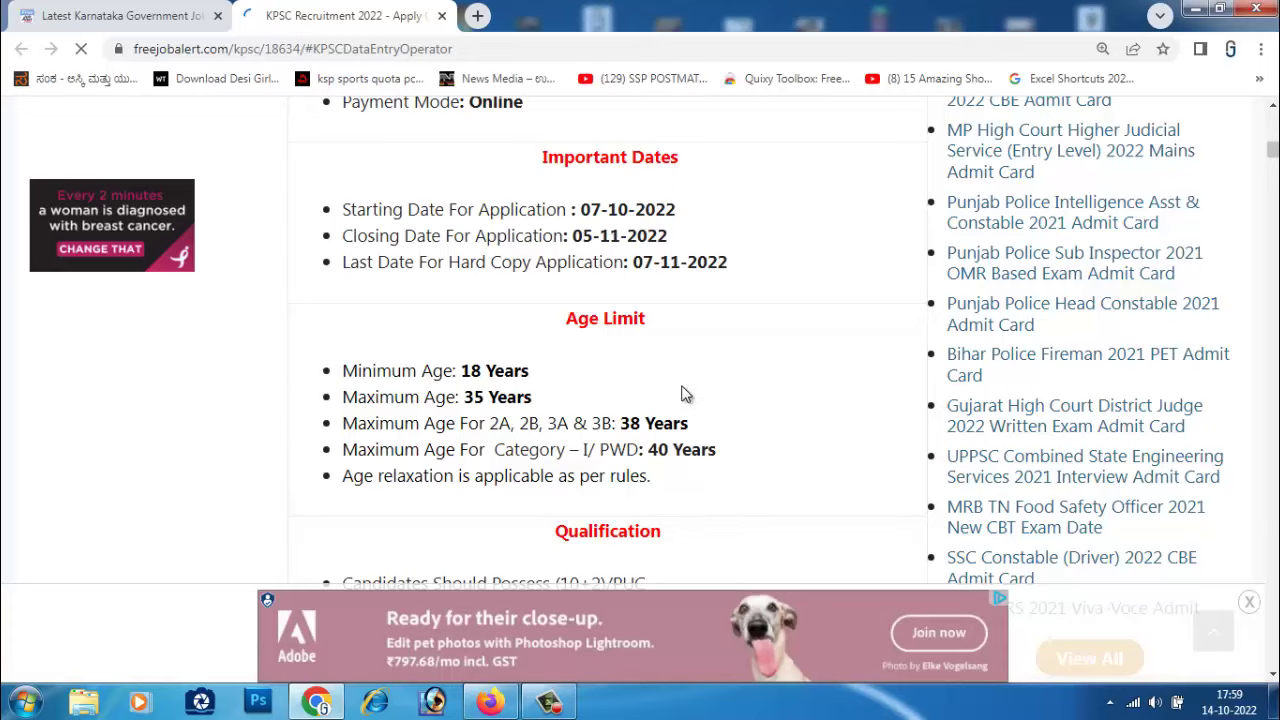
scroll(682, 396, "down", 3)
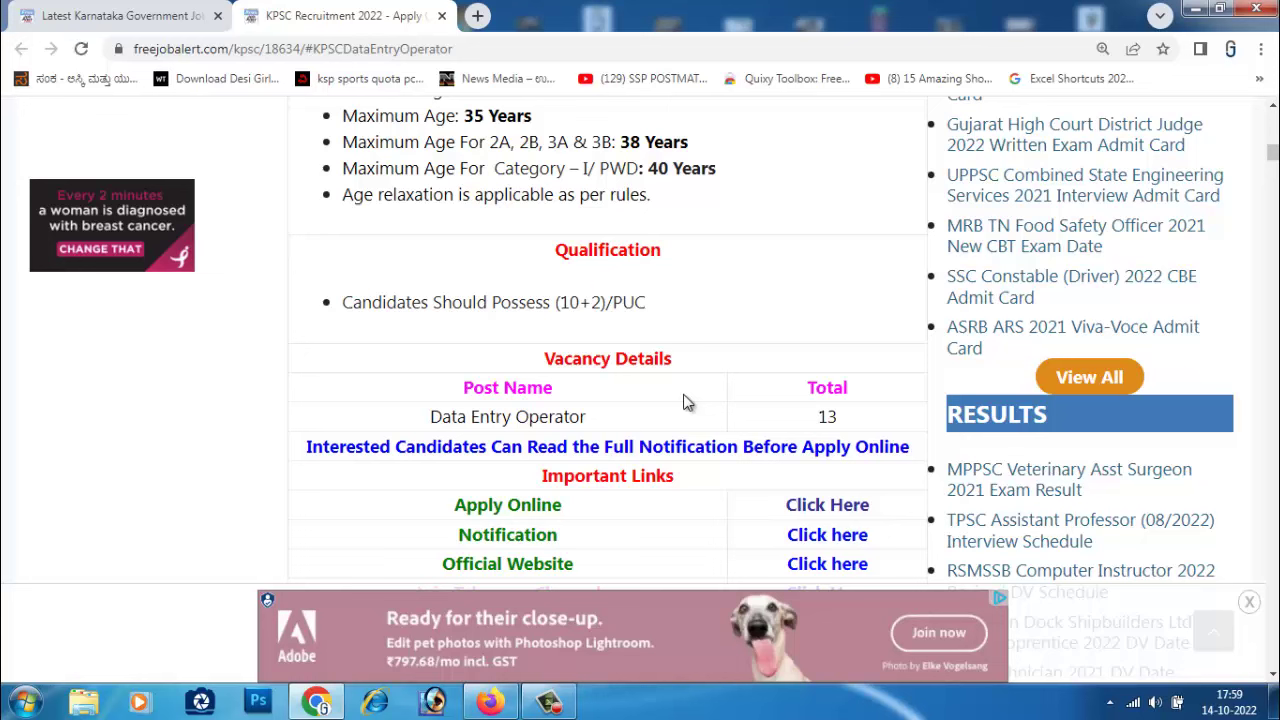
scroll(680, 408, "down", 1)
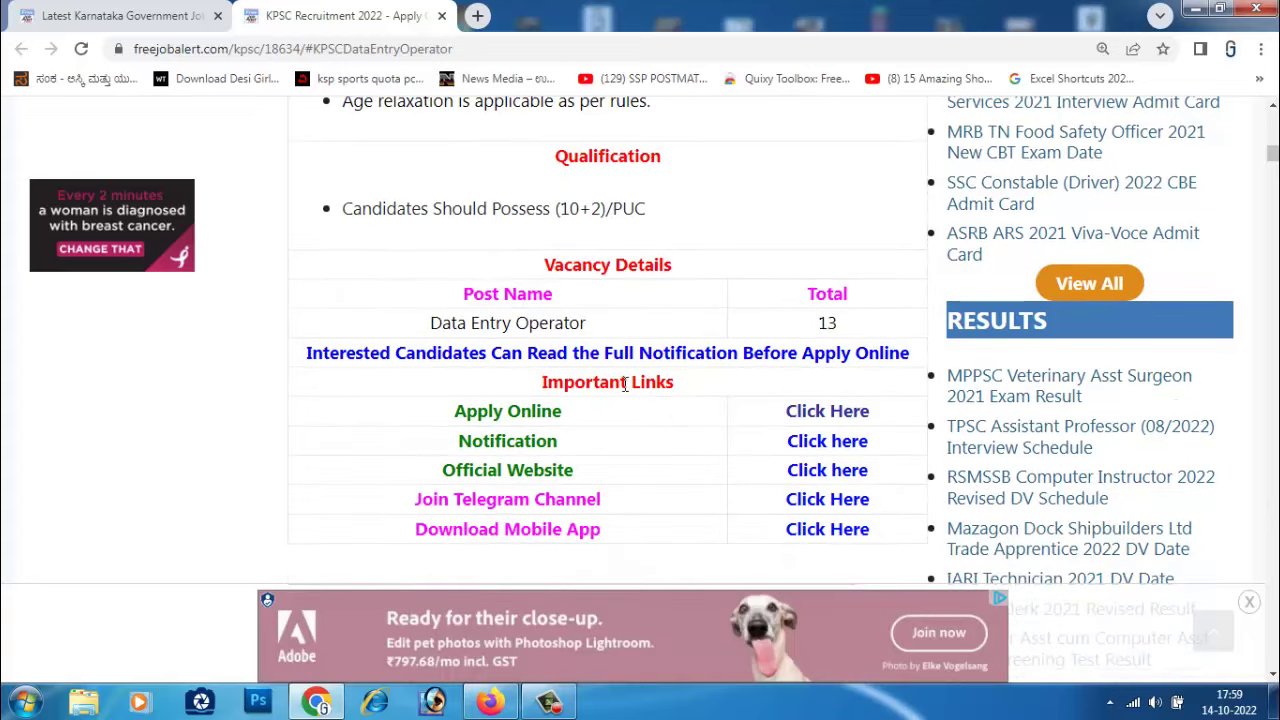
scroll(603, 383, "down", 1)
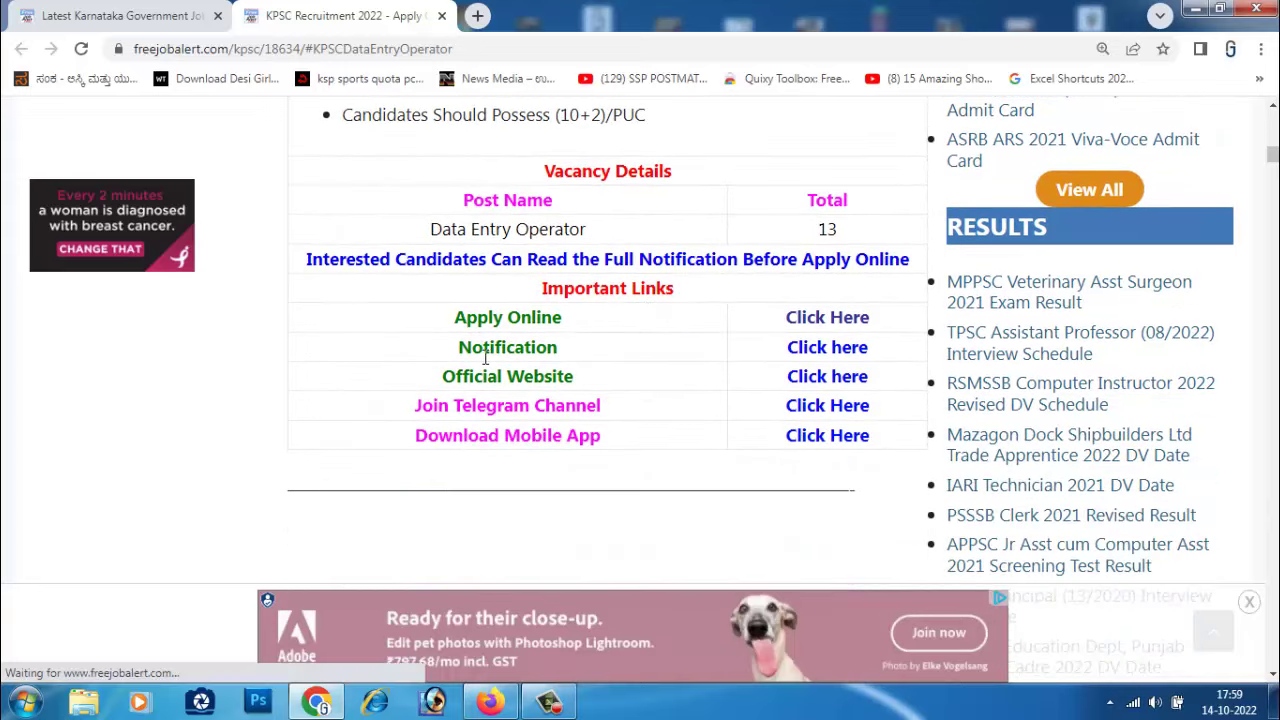
Open the 29-page KPSC notification PDF and read down to page 2's application procedure
left_click(806, 350)
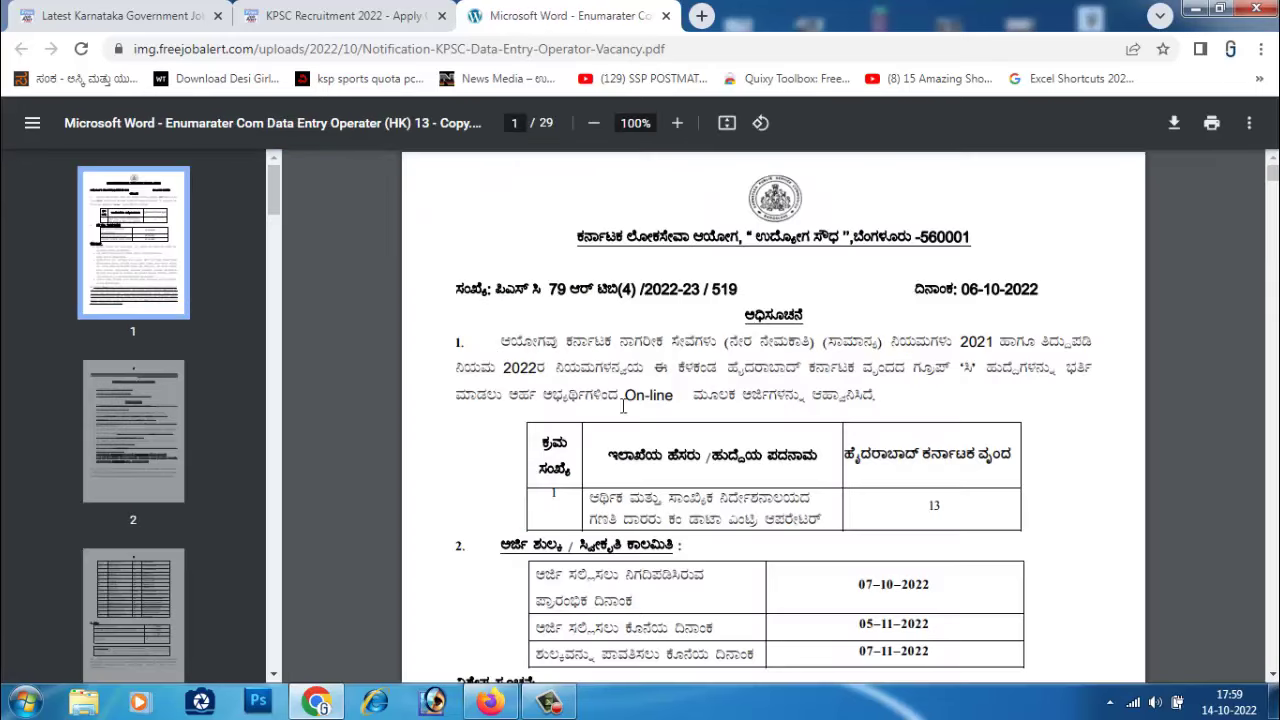
scroll(705, 432, "down", 2)
scroll(705, 432, "up", 2)
scroll(762, 376, "down", 2)
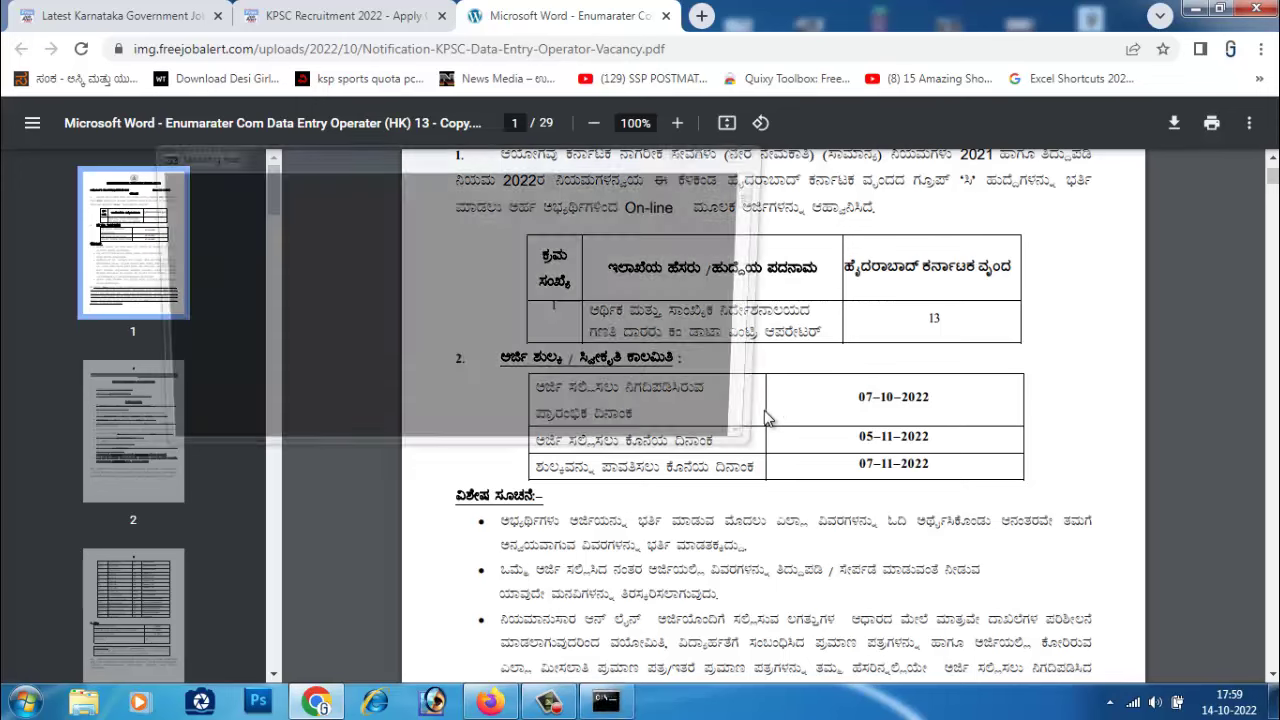
scroll(738, 418, "down", 2)
scroll(734, 418, "down", 2)
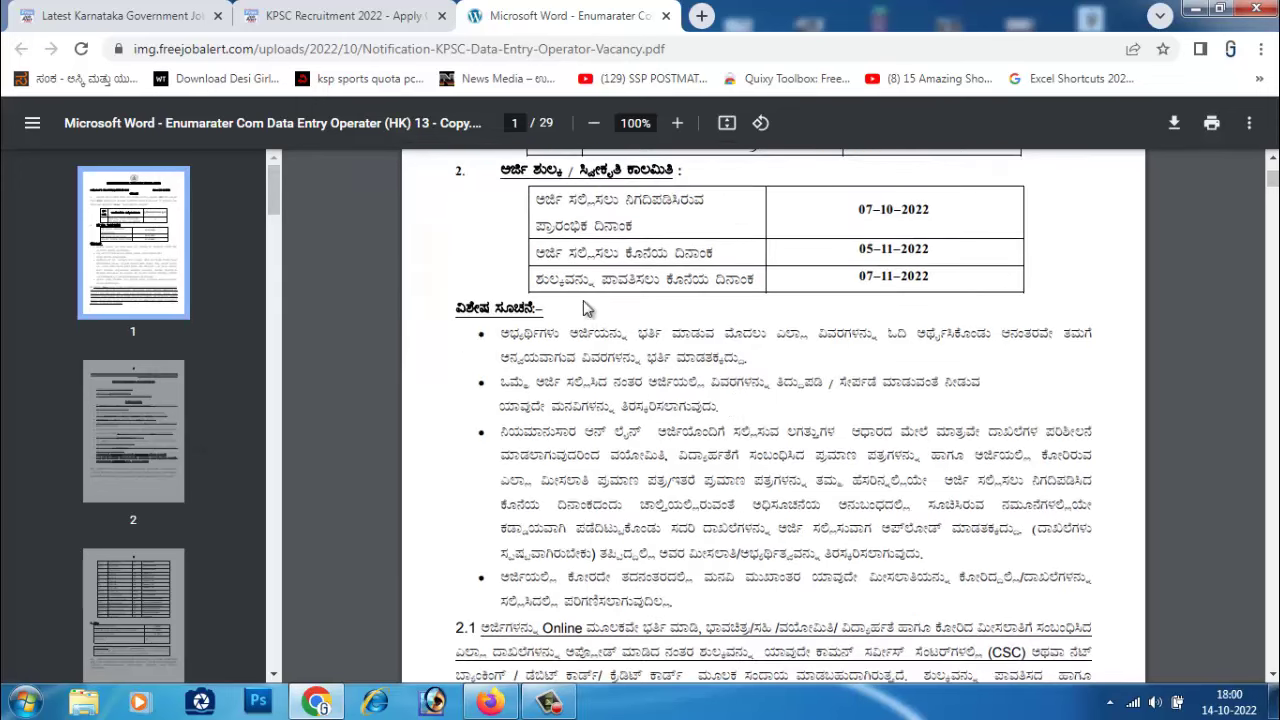
scroll(636, 409, "down", 4)
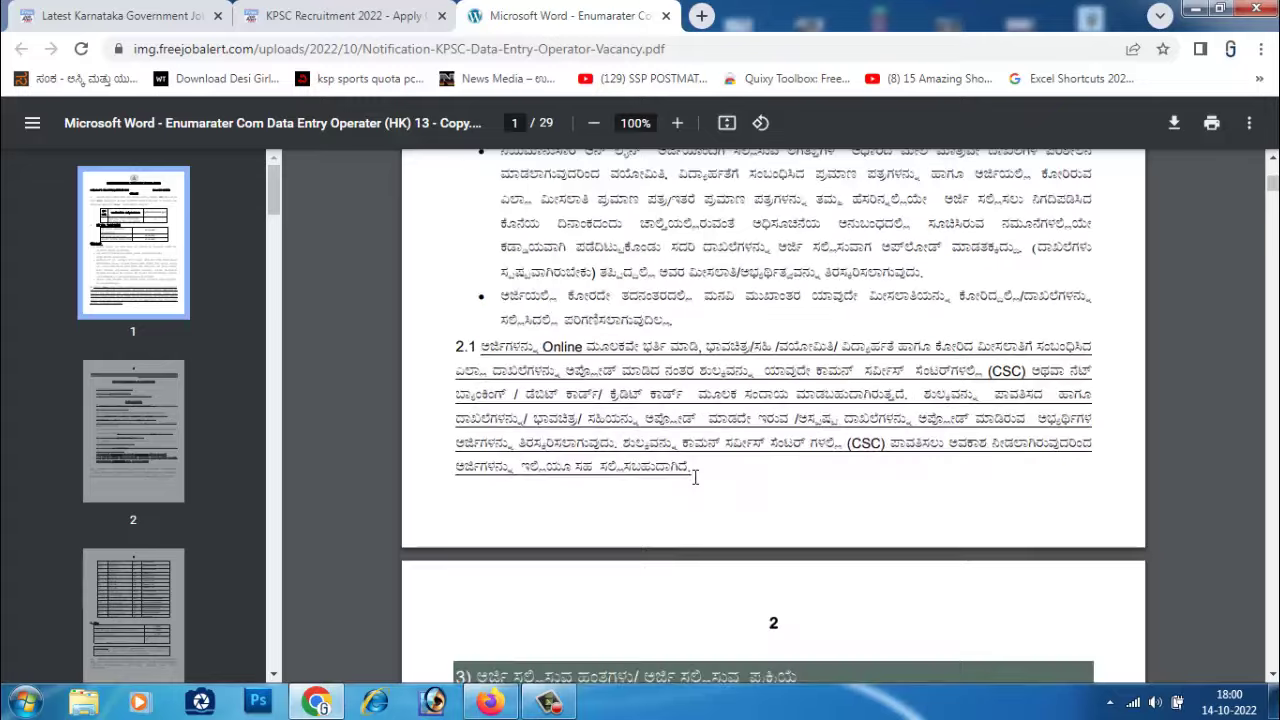
scroll(694, 477, "down", 4)
scroll(694, 477, "down", 3)
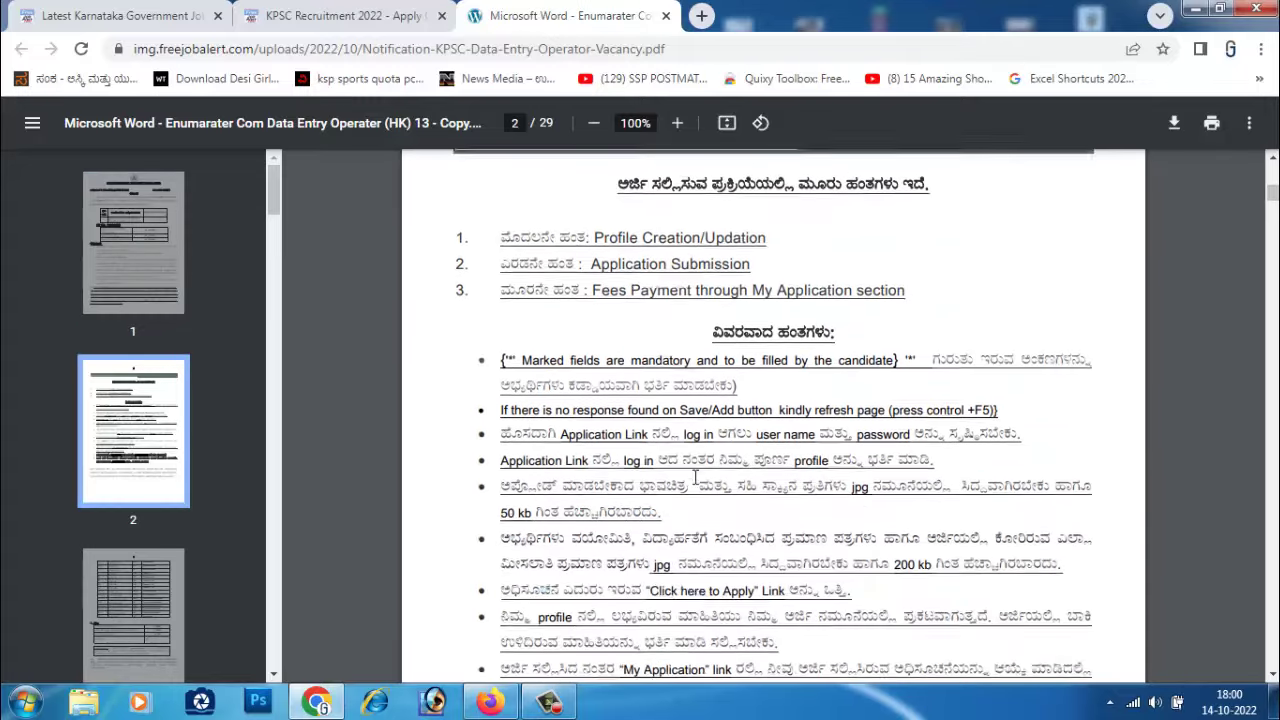
scroll(694, 477, "down", 3)
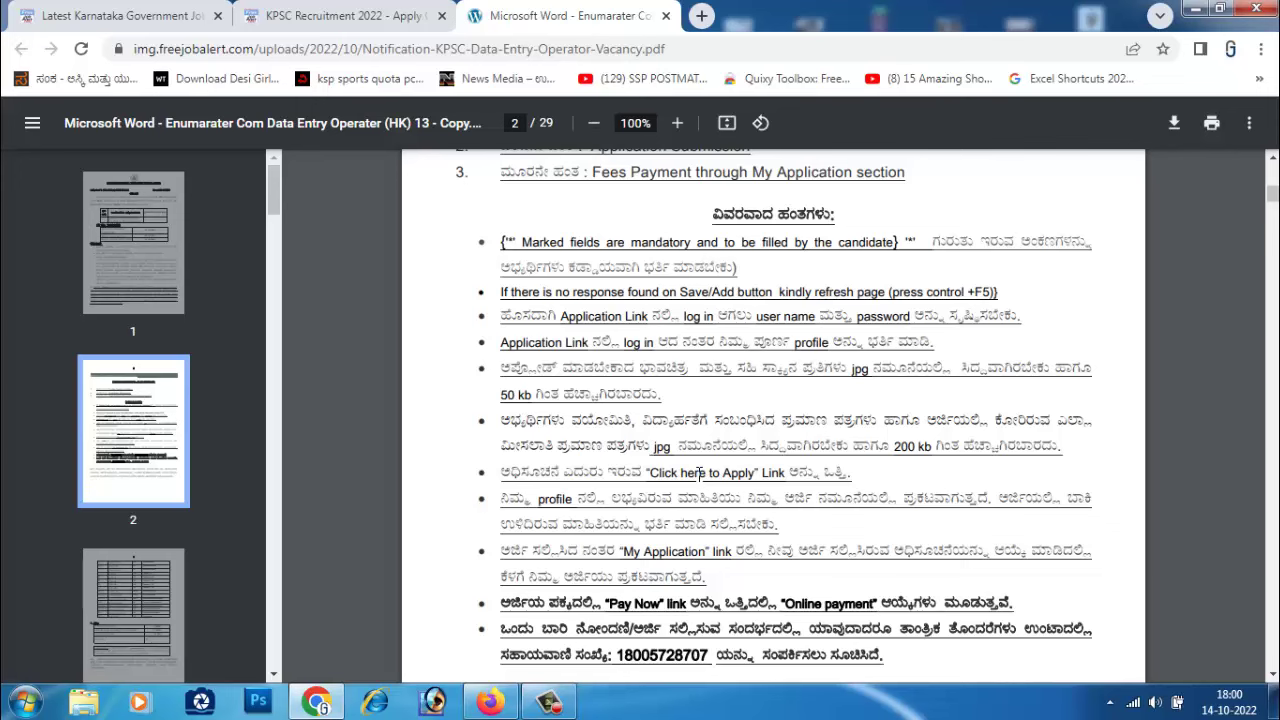
scroll(648, 400, "down", 3)
scroll(702, 477, "down", 3)
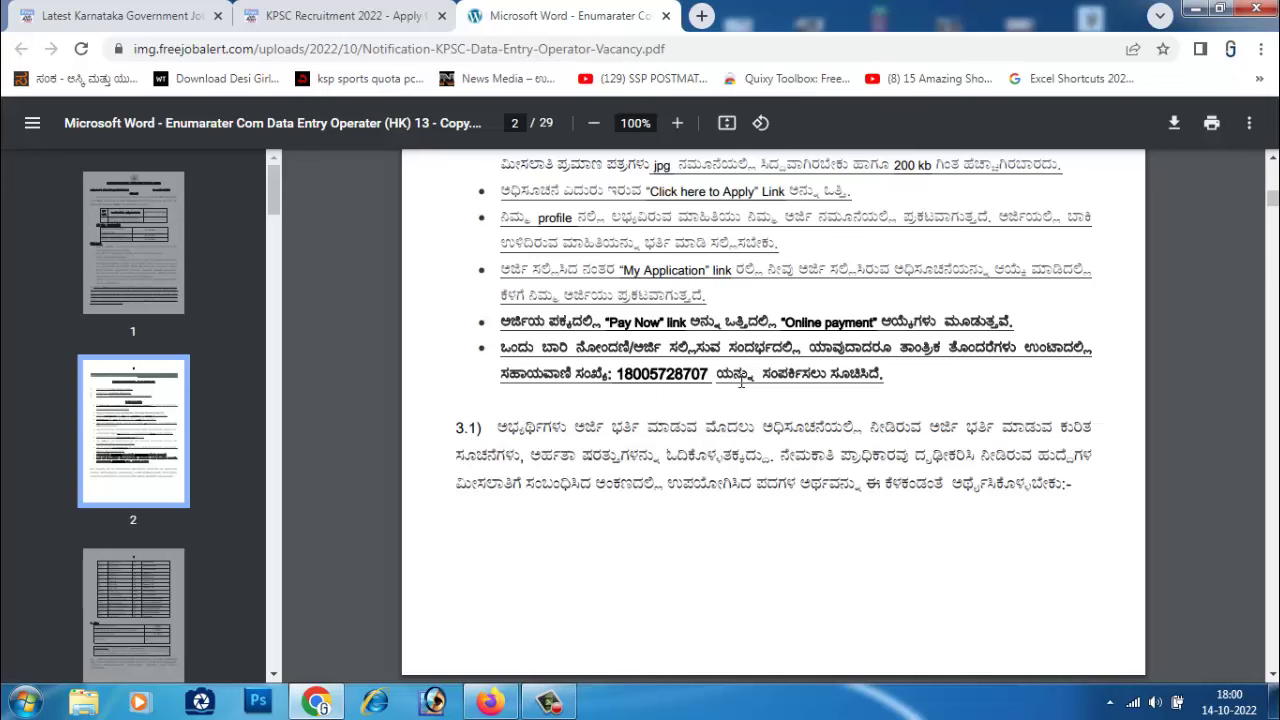
From the KPSC Recruitment tab, open the Apply Online portal and its new-user registration
left_click(342, 22)
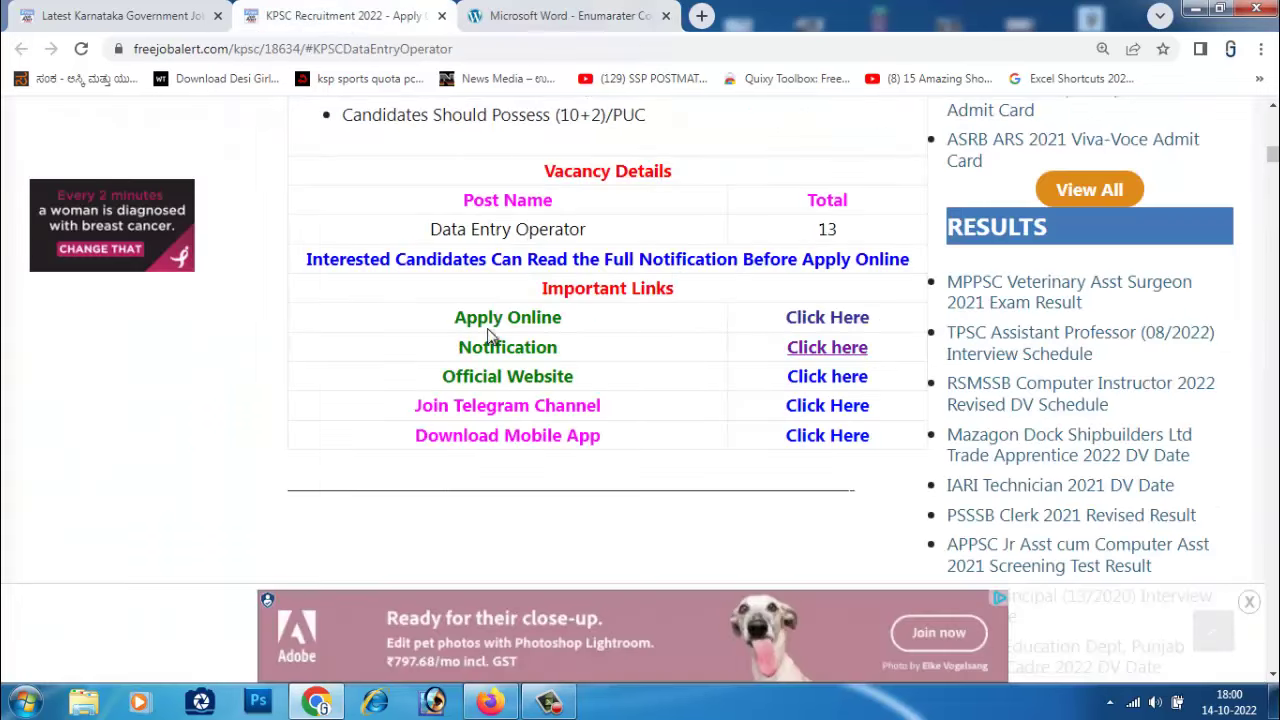
left_click(808, 323)
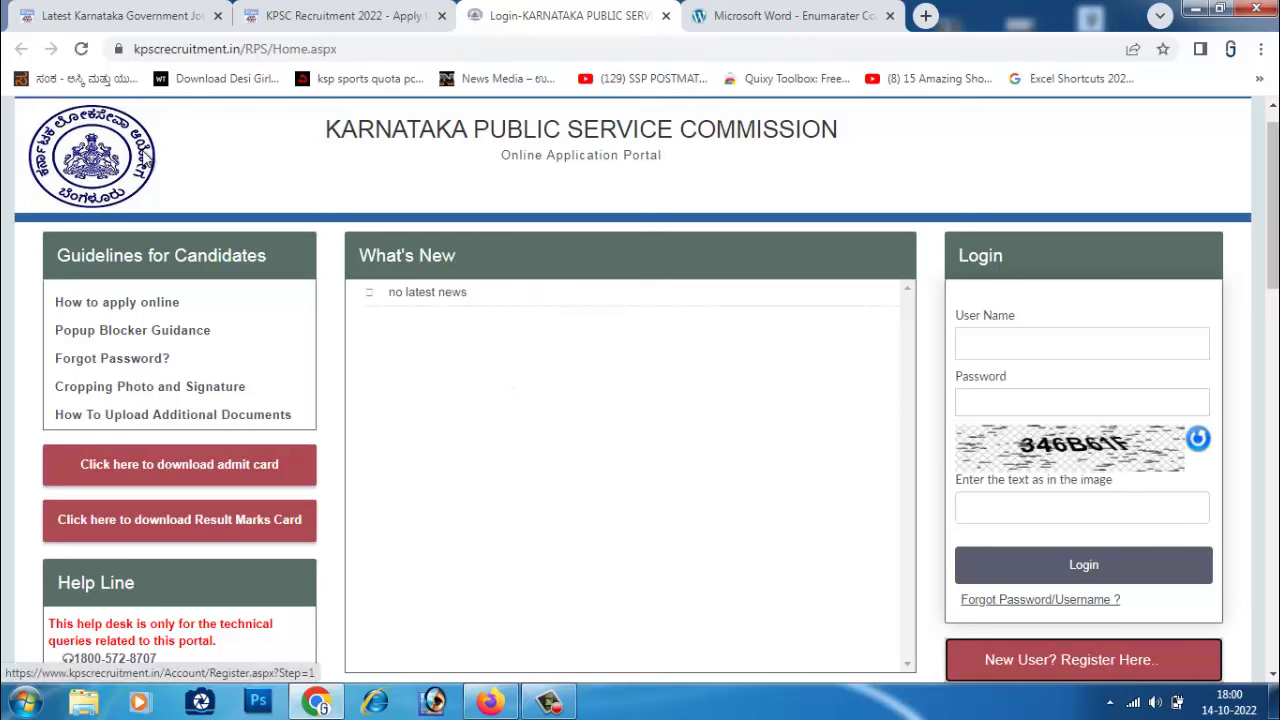
scroll(296, 370, "down", 2)
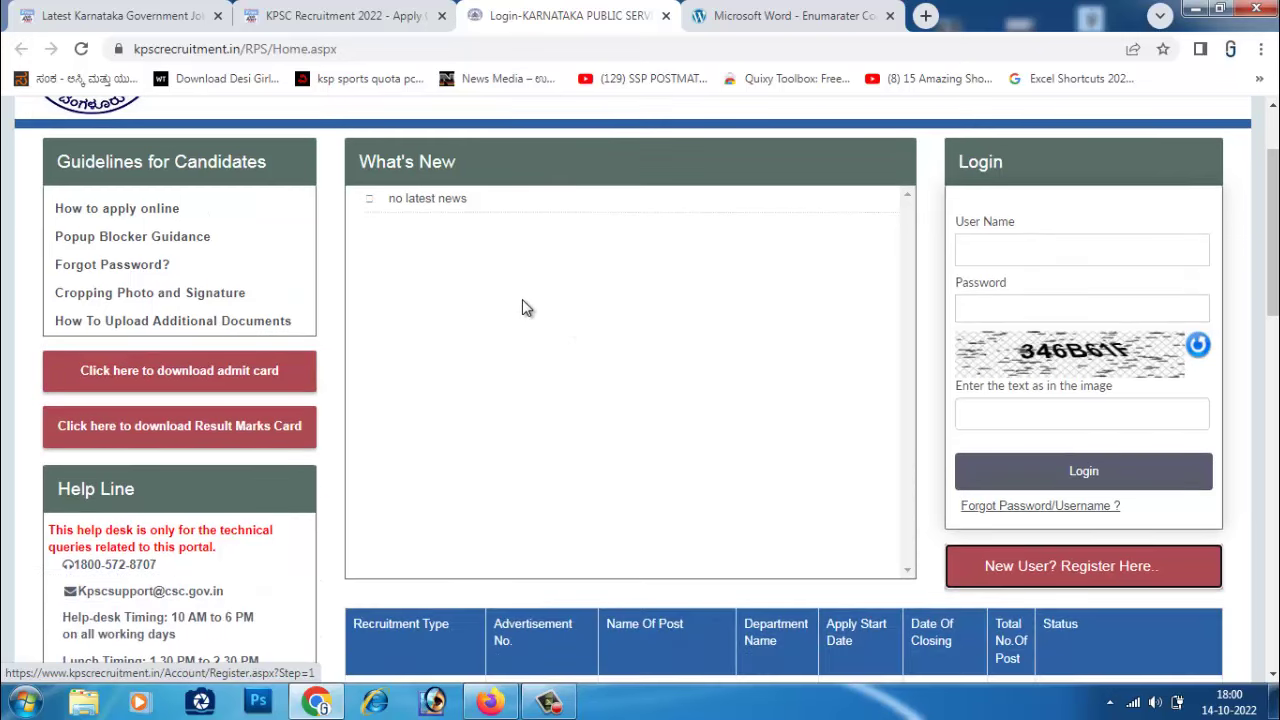
scroll(522, 308, "down", 1)
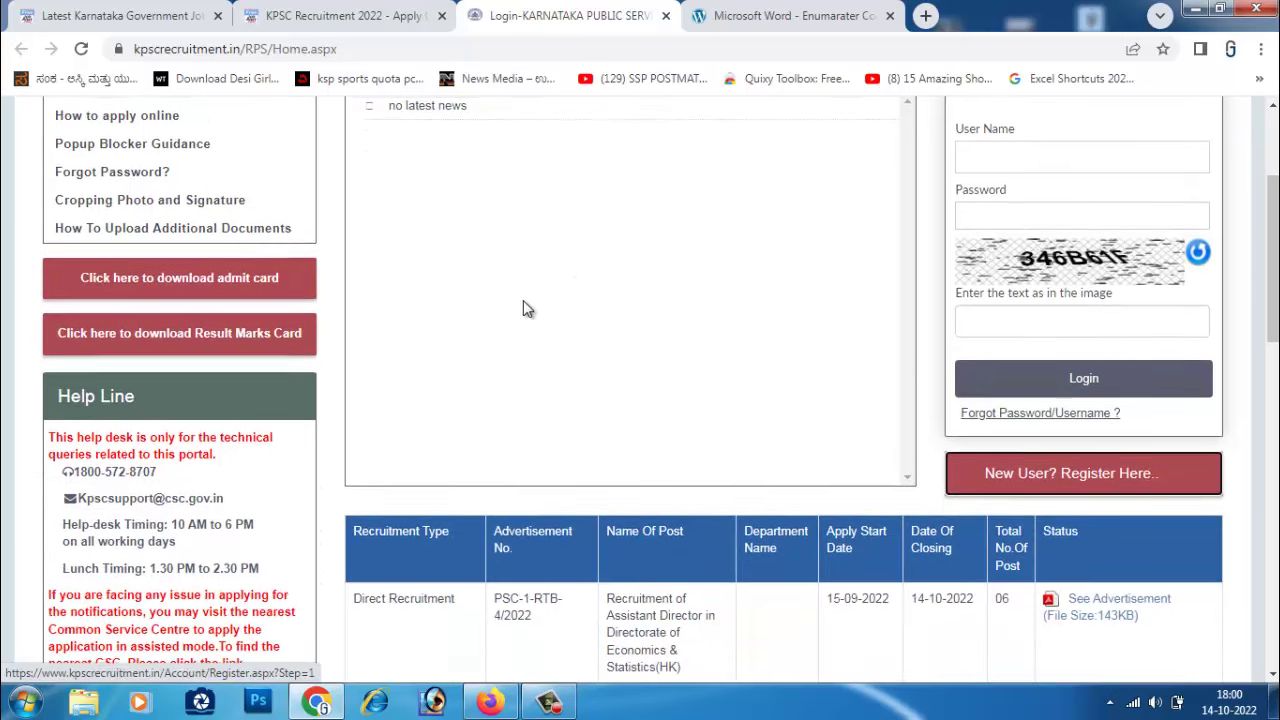
left_click(1088, 483)
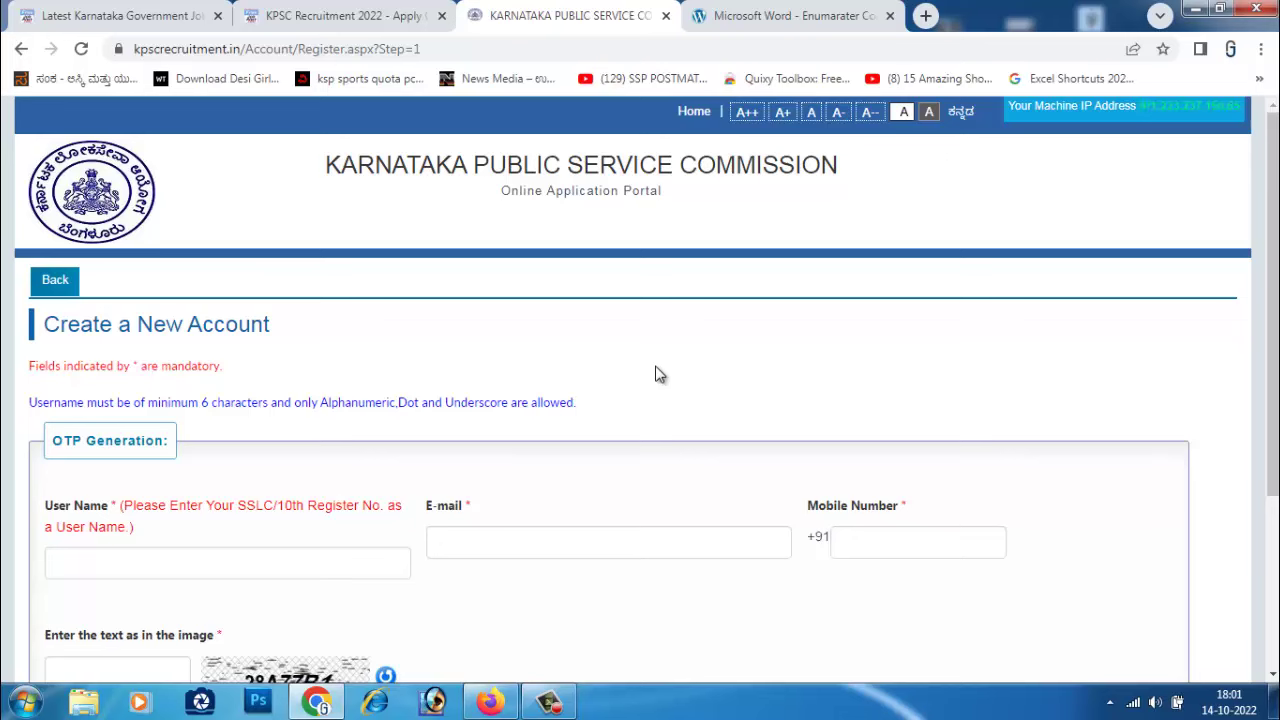
Scroll the Create a New Account page down to Generate OTP and back to the top
scroll(659, 373, "down", 1)
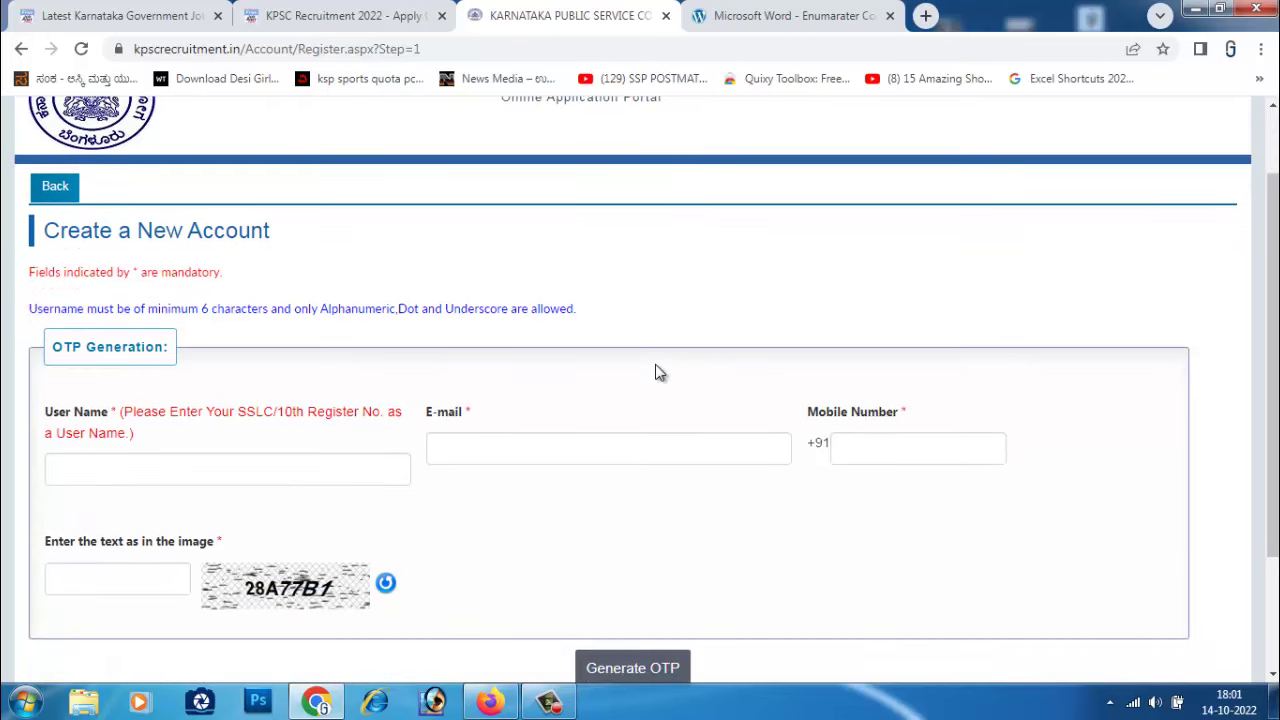
scroll(654, 372, "down", 2)
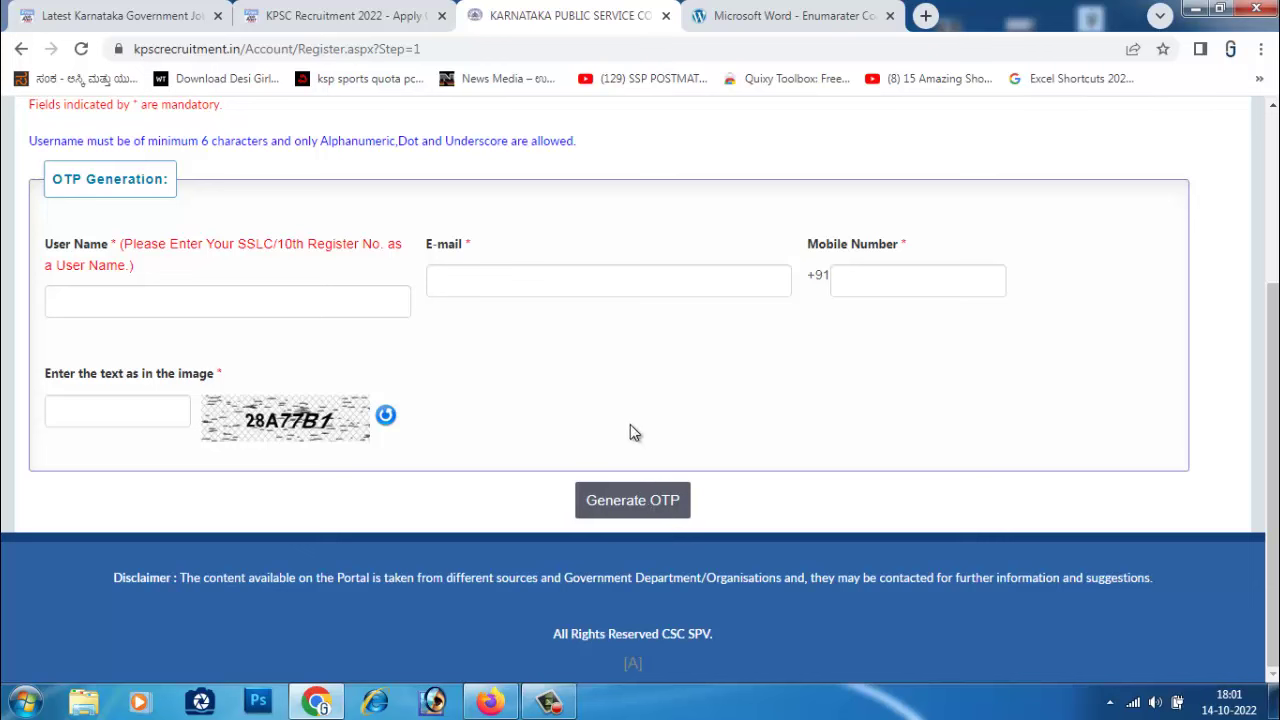
scroll(630, 430, "up", 3)
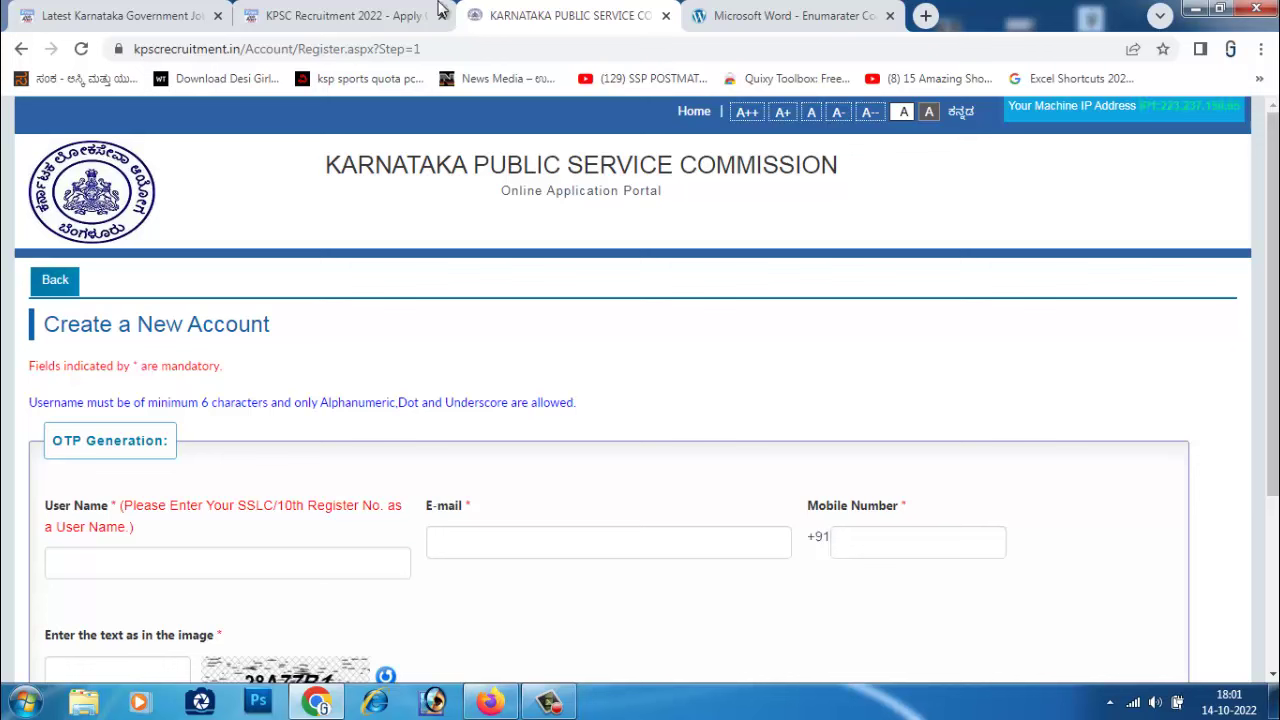
Switch to the KPSC Data Entry Operator listing tab and scroll back to its top
left_click(338, 16)
scroll(600, 429, "up", 4)
scroll(604, 428, "up", 4)
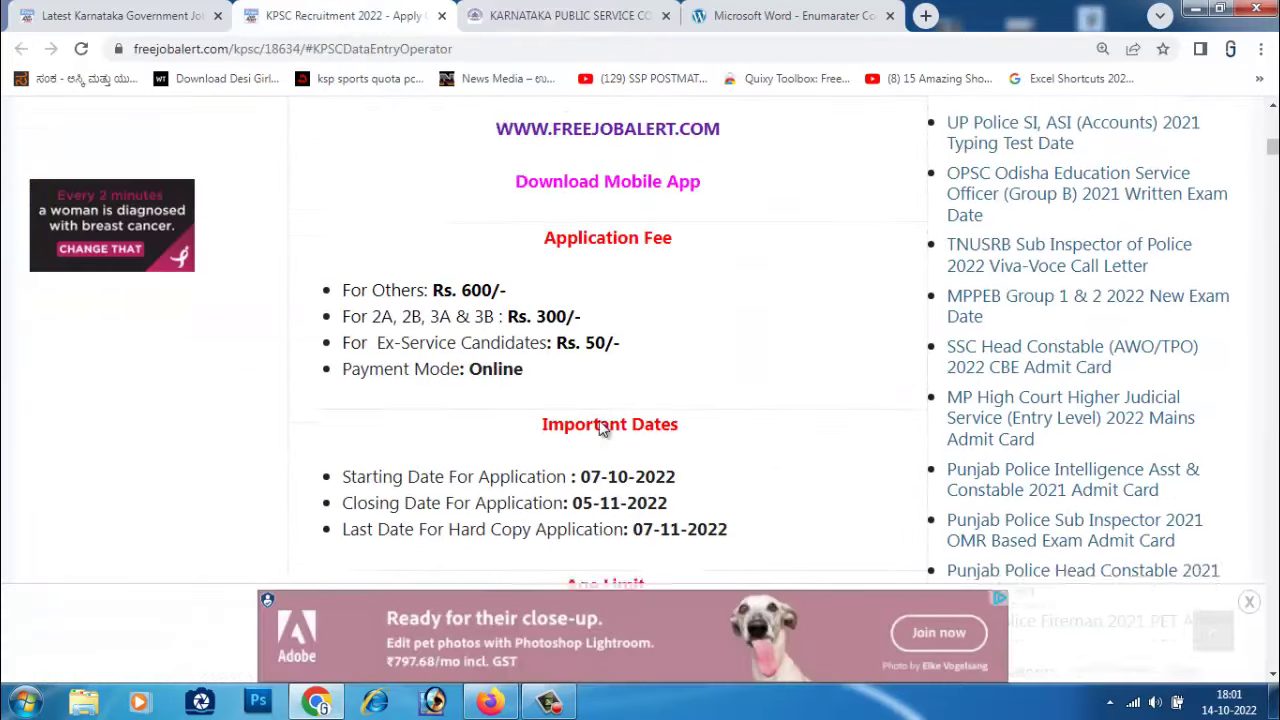
scroll(603, 428, "up", 2)
scroll(603, 428, "up", 4)
scroll(603, 428, "up", 4)
scroll(603, 428, "up", 4)
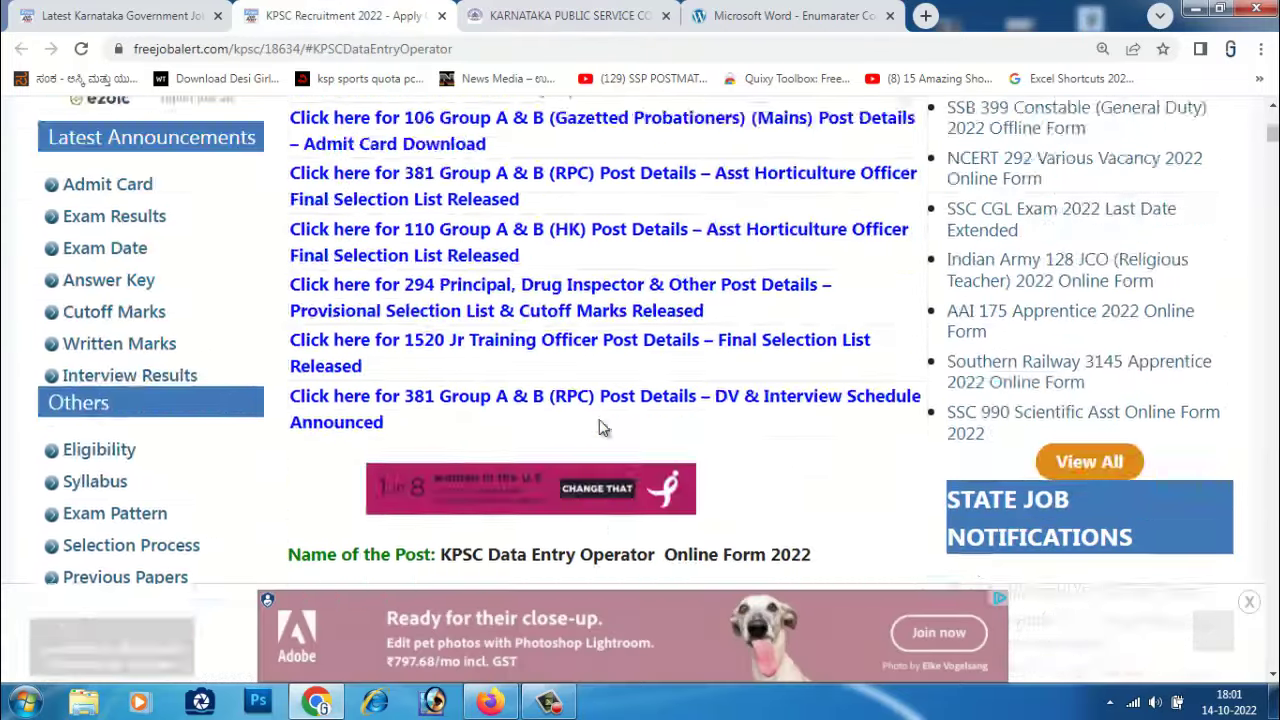
scroll(603, 428, "up", 3)
Switch to the Karnataka government jobs listing tab and scroll through it
left_click(70, 18)
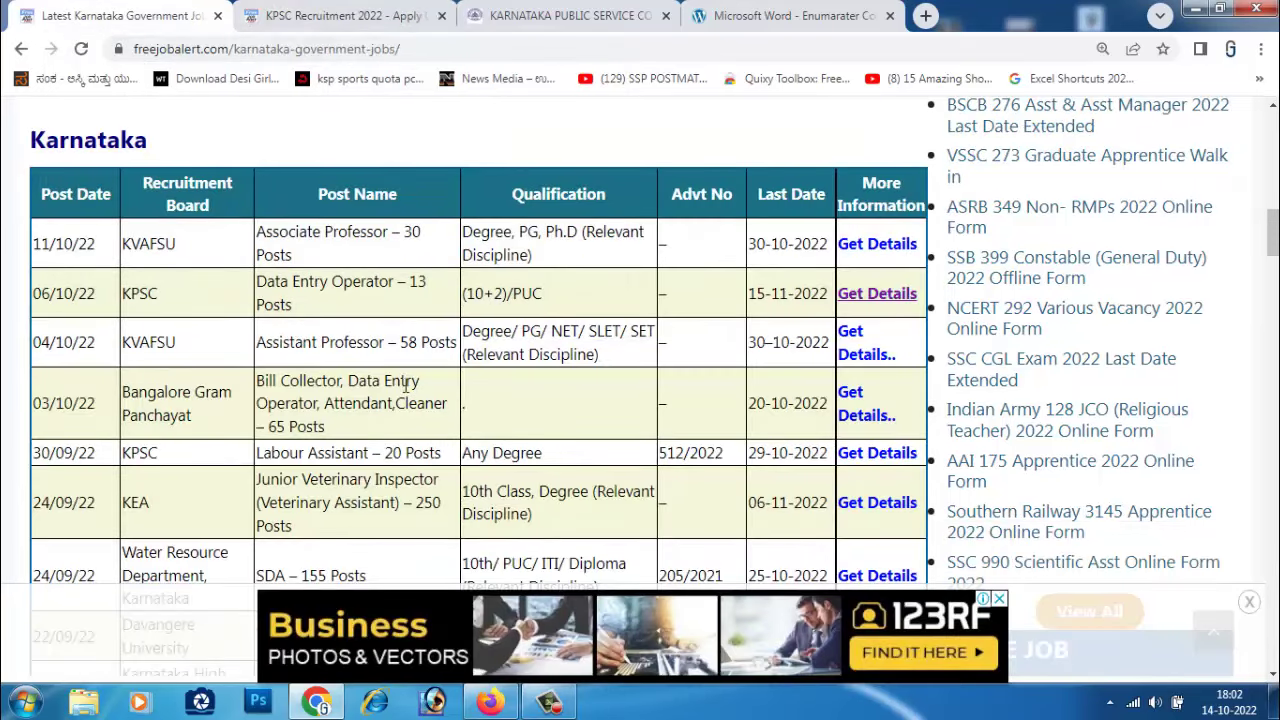
scroll(403, 375, "down", 2)
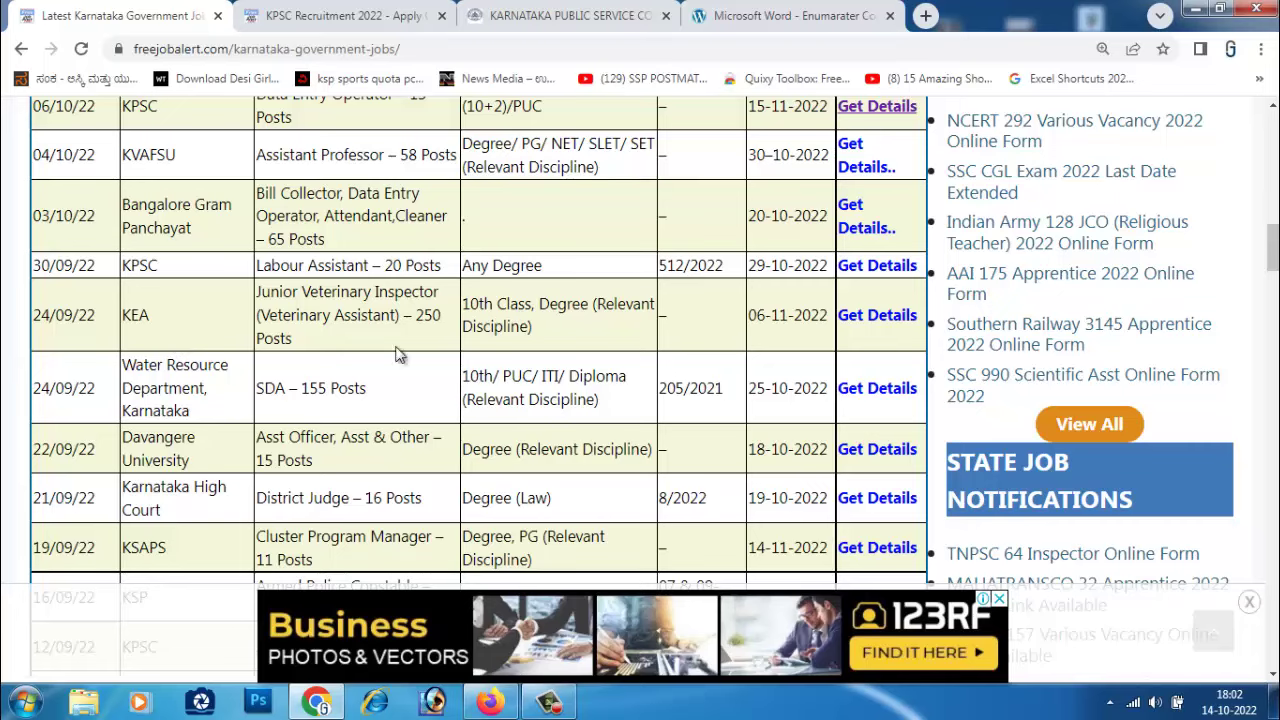
scroll(400, 360, "down", 2)
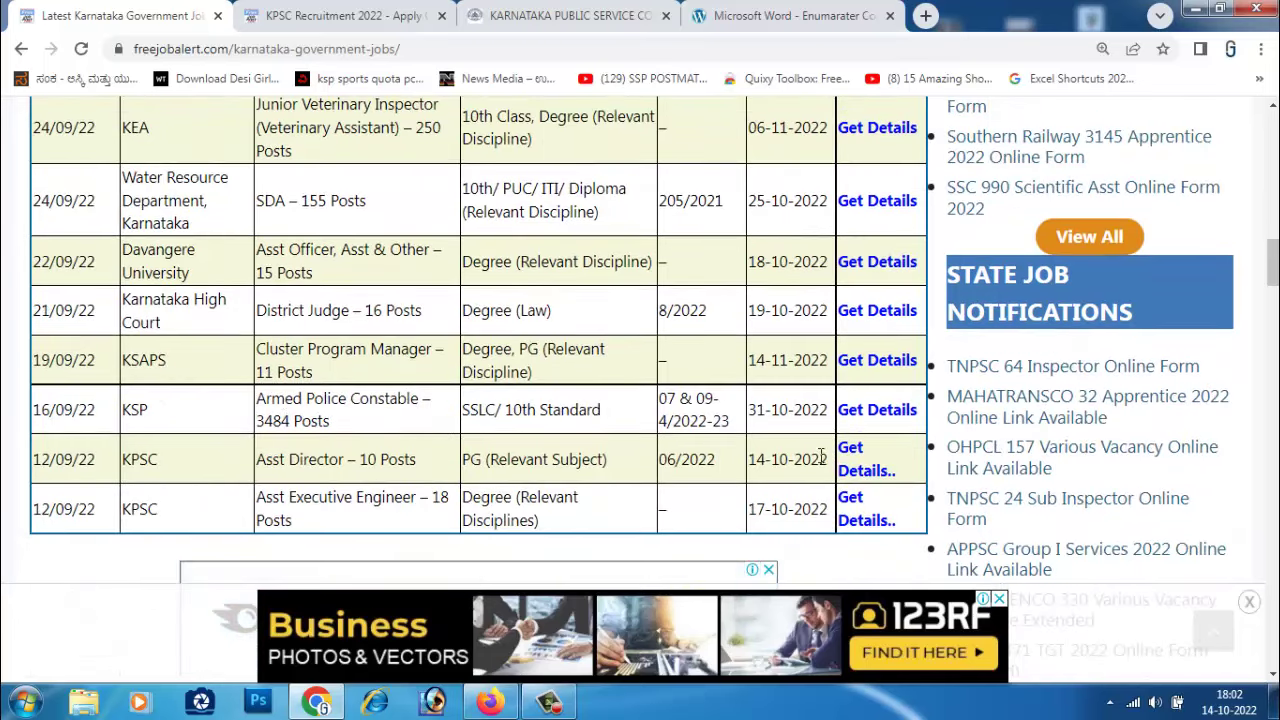
scroll(366, 394, "down", 2)
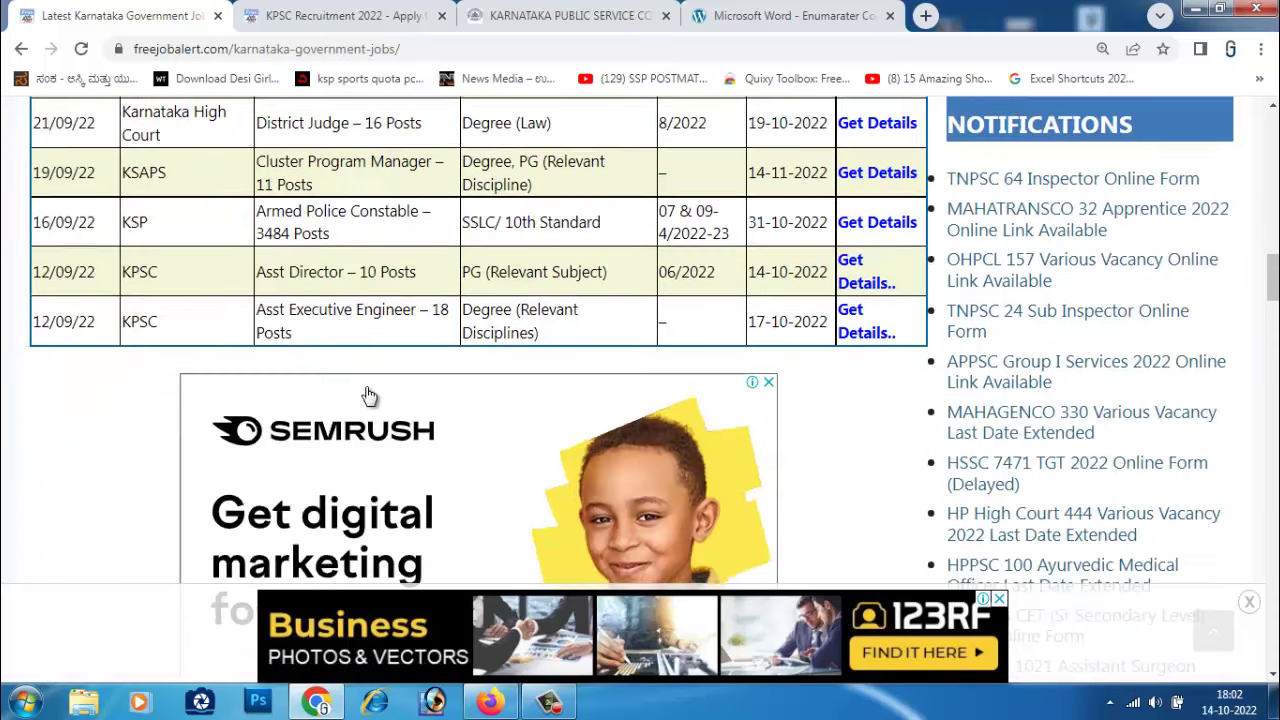
scroll(431, 393, "up", 5)
scroll(431, 393, "up", 6)
scroll(429, 393, "up", 4)
scroll(429, 393, "down", 4)
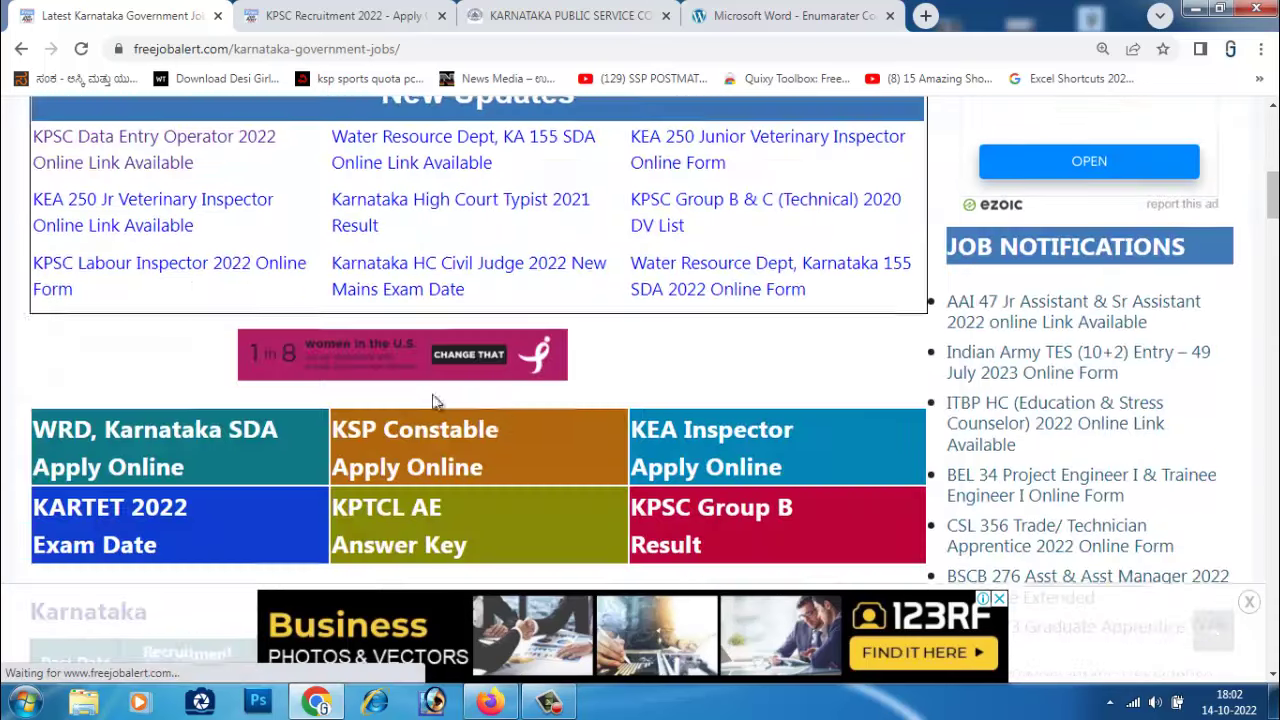
scroll(660, 376, "up", 2)
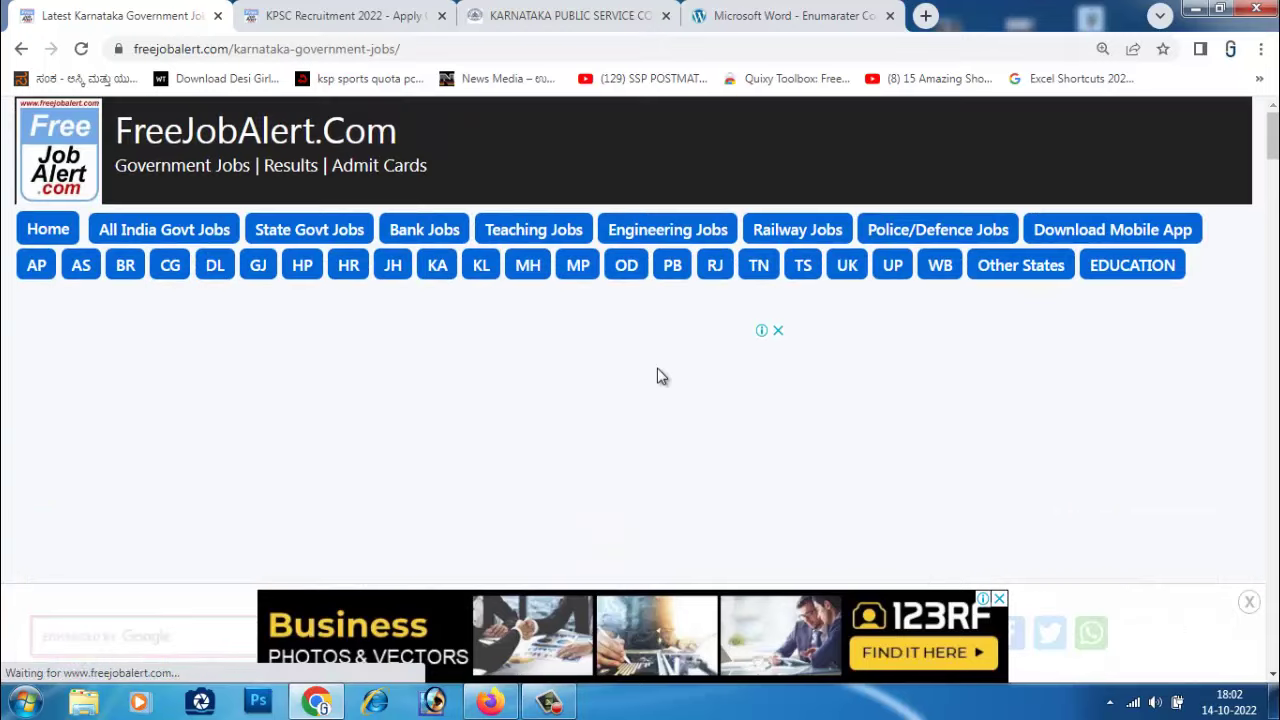
scroll(515, 322, "down", 3)
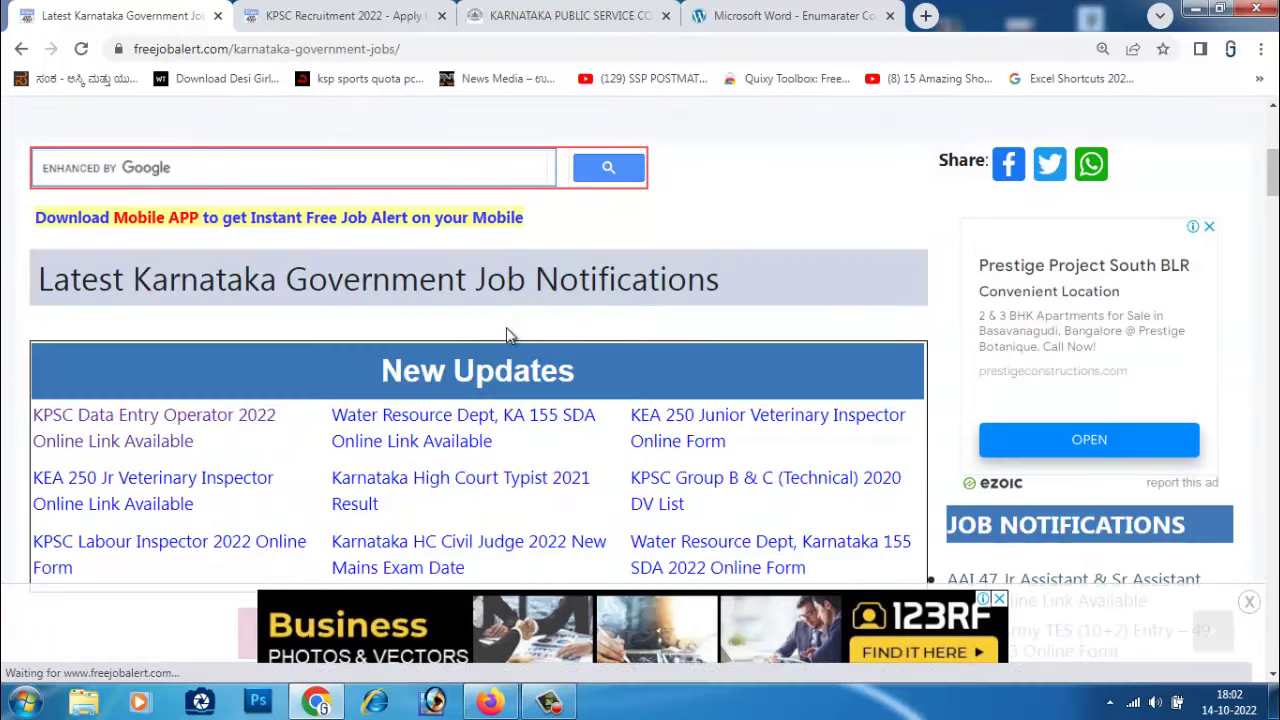
scroll(506, 327, "up", 4)
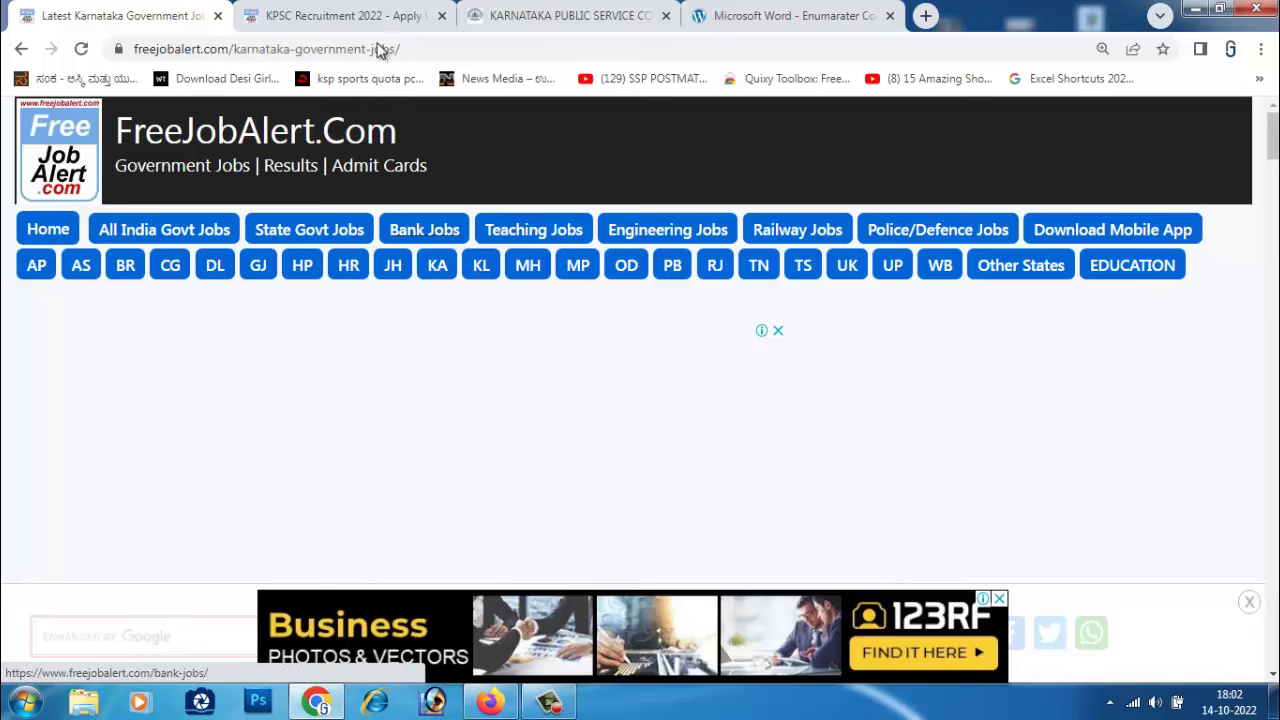
Return to the KPSC Recruitment 2022 page and skim it again
left_click(354, 20)
scroll(491, 269, "up", 5)
scroll(529, 290, "up", 5)
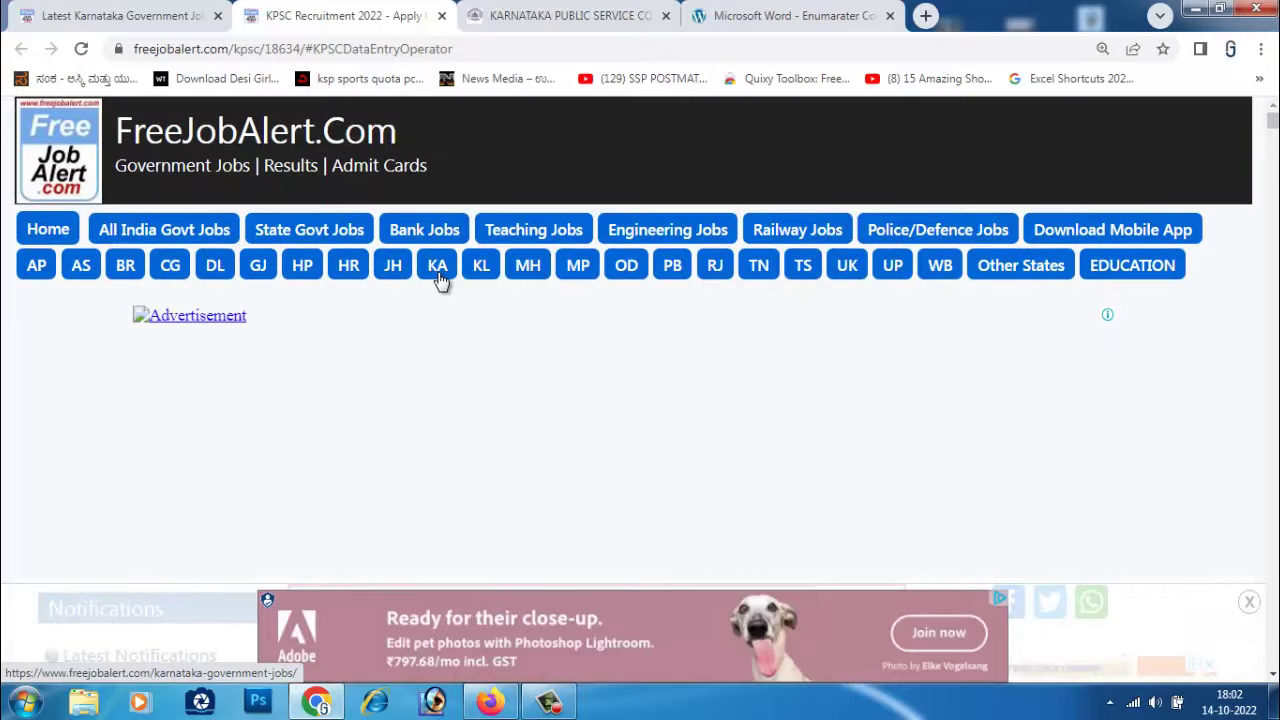
scroll(443, 294, "down", 3)
scroll(443, 294, "down", 2)
scroll(497, 318, "down", 2)
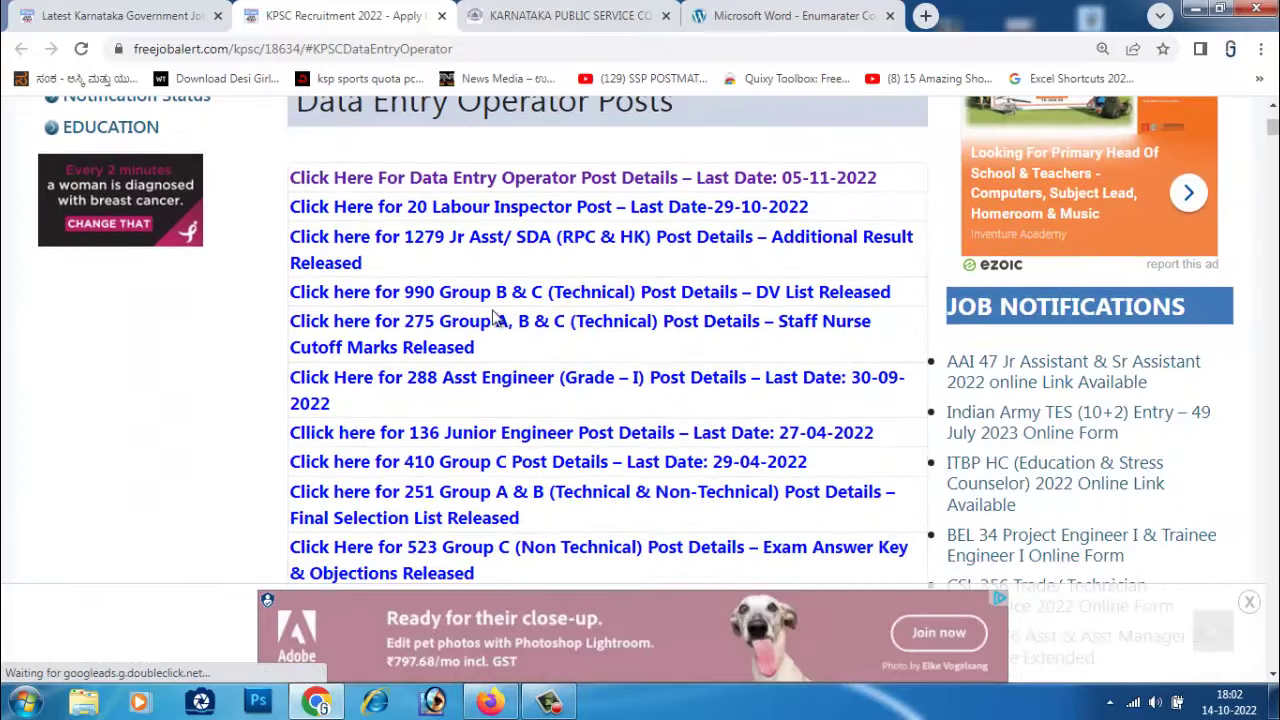
scroll(497, 318, "up", 5)
Go back to the Karnataka jobs listing and scroll to New Updates, showing Water Resource Dept 155 SDA
left_click(115, 15)
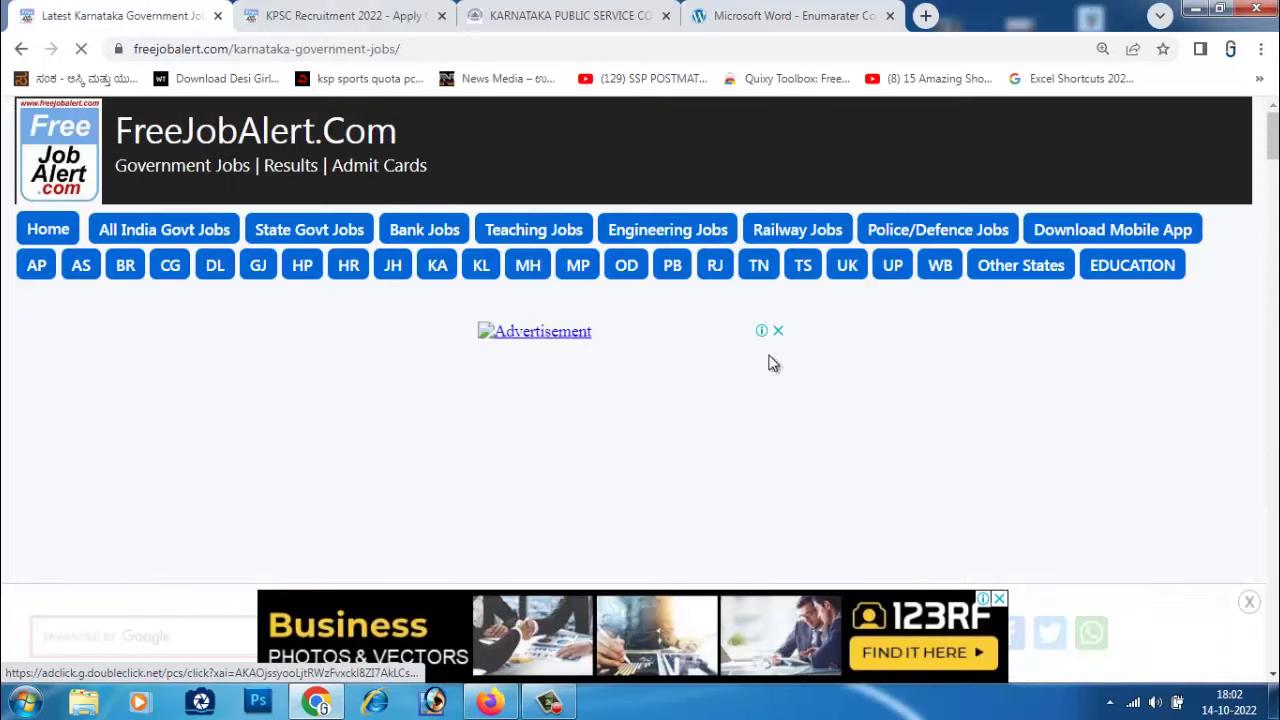
scroll(760, 408, "down", 3)
scroll(687, 389, "down", 2)
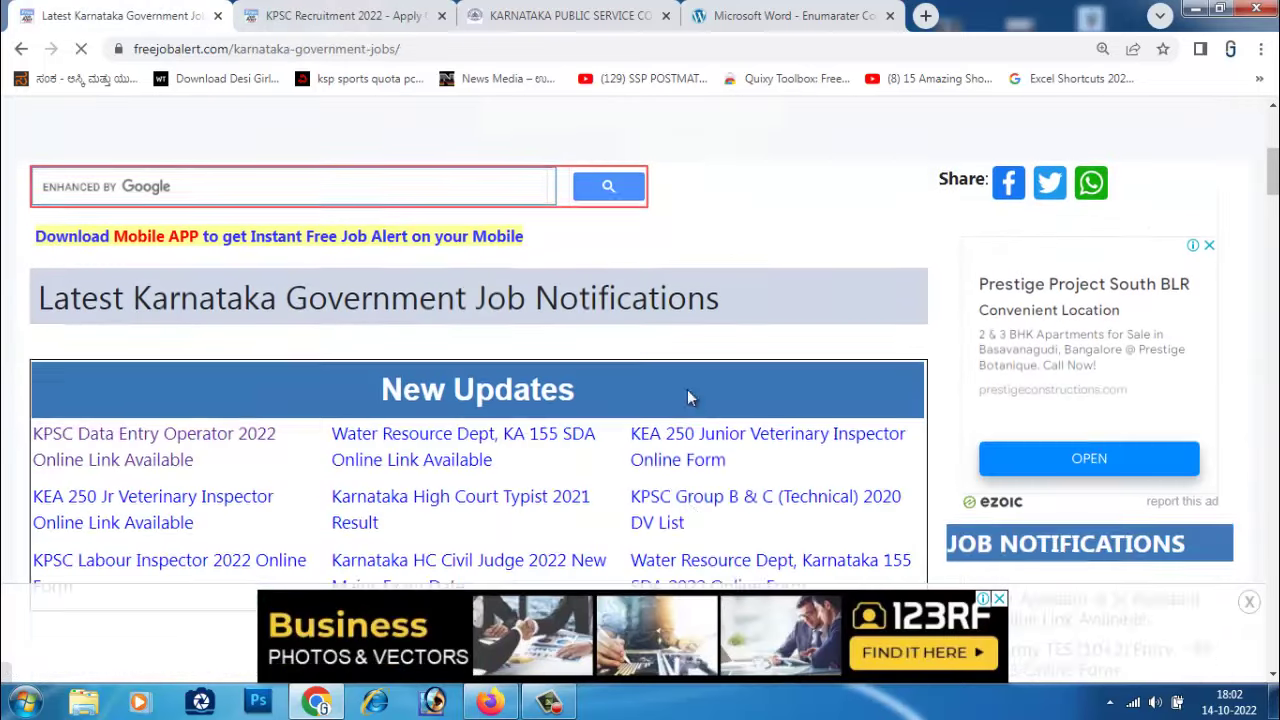
scroll(687, 397, "down", 1)
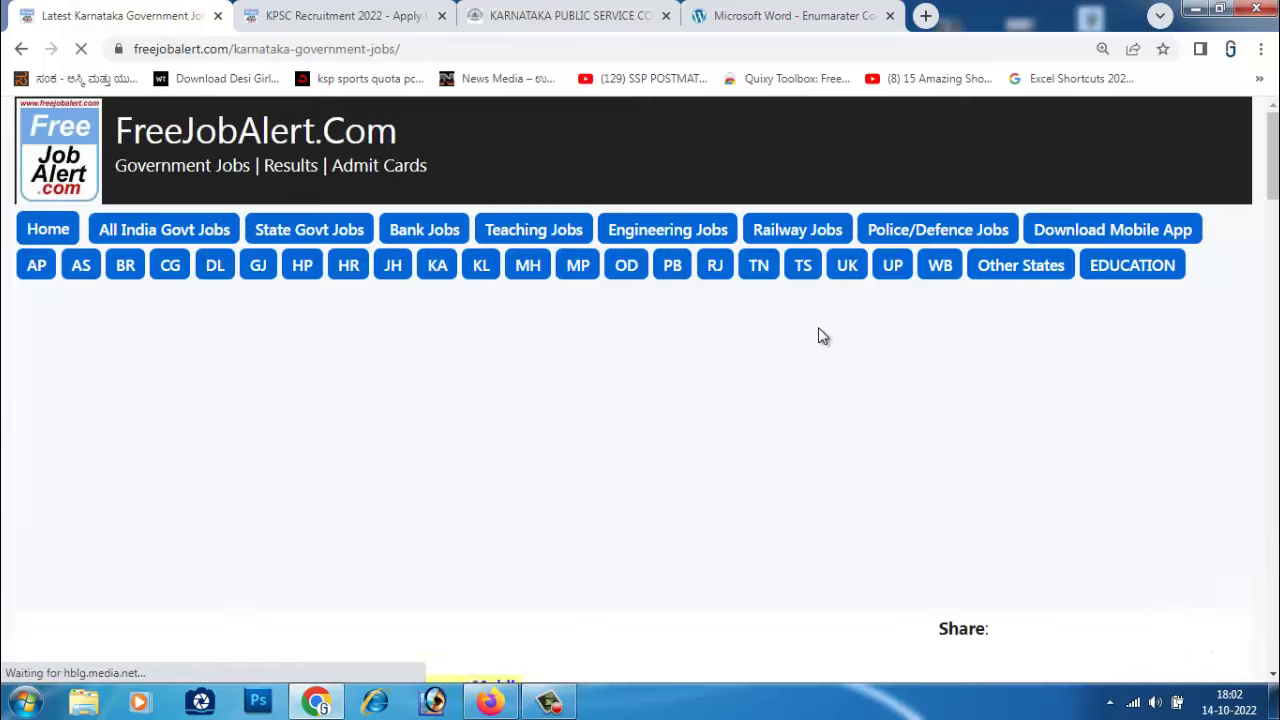
scroll(737, 369, "down", 3)
scroll(729, 383, "down", 3)
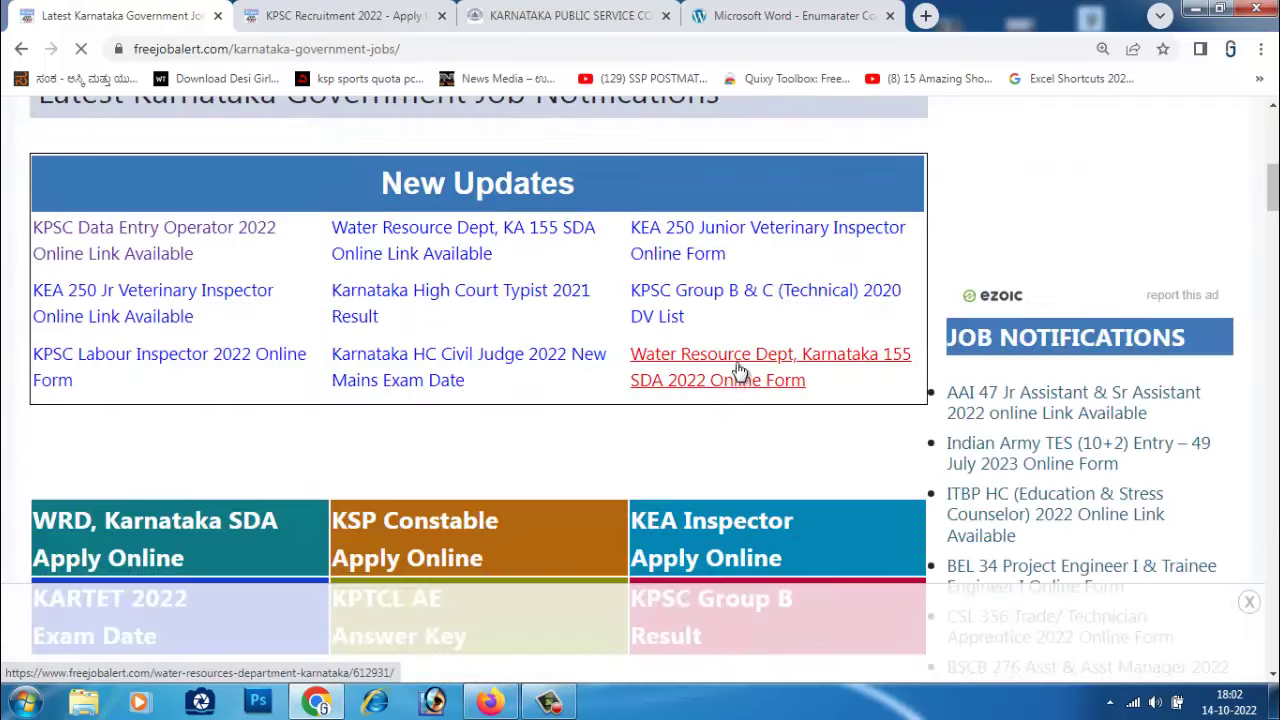
Open the KEA 250 Junior Veterinary Inspector post and launch its Apply Online link
left_click(724, 245)
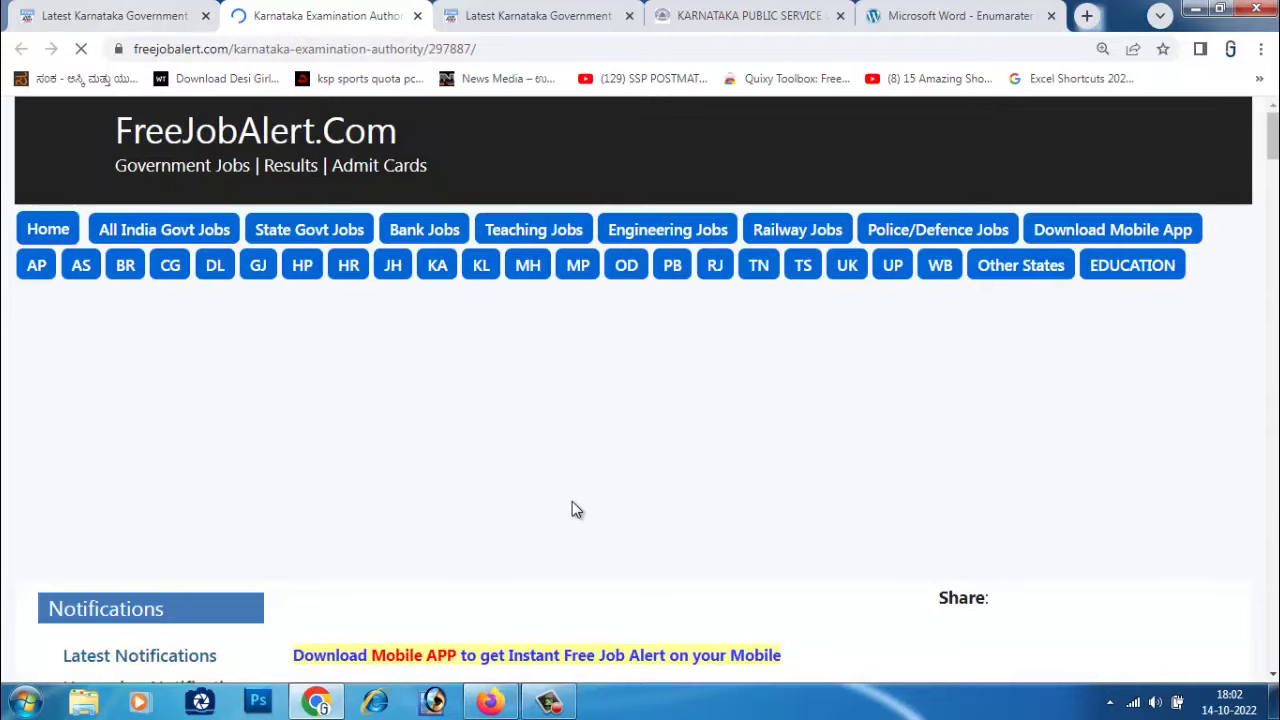
scroll(572, 508, "down", 4)
scroll(572, 508, "down", 3)
scroll(474, 457, "down", 3)
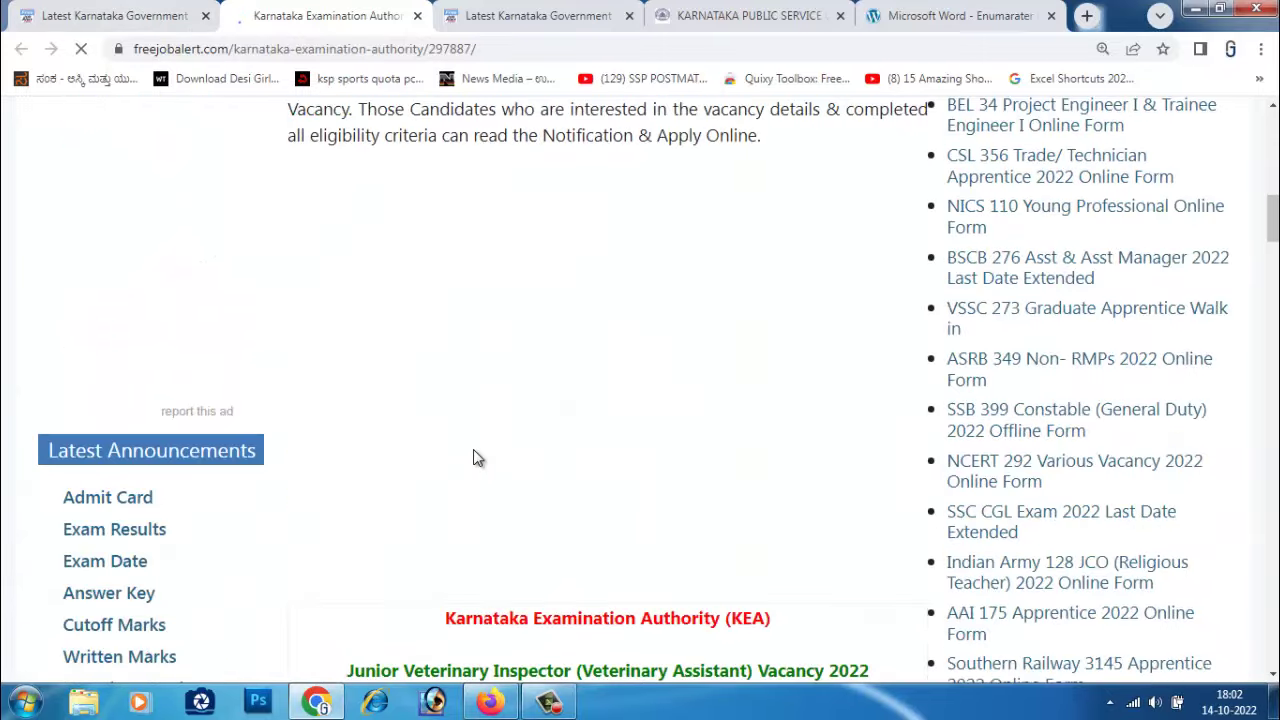
scroll(474, 457, "down", 4)
scroll(478, 468, "down", 1)
scroll(478, 468, "down", 3)
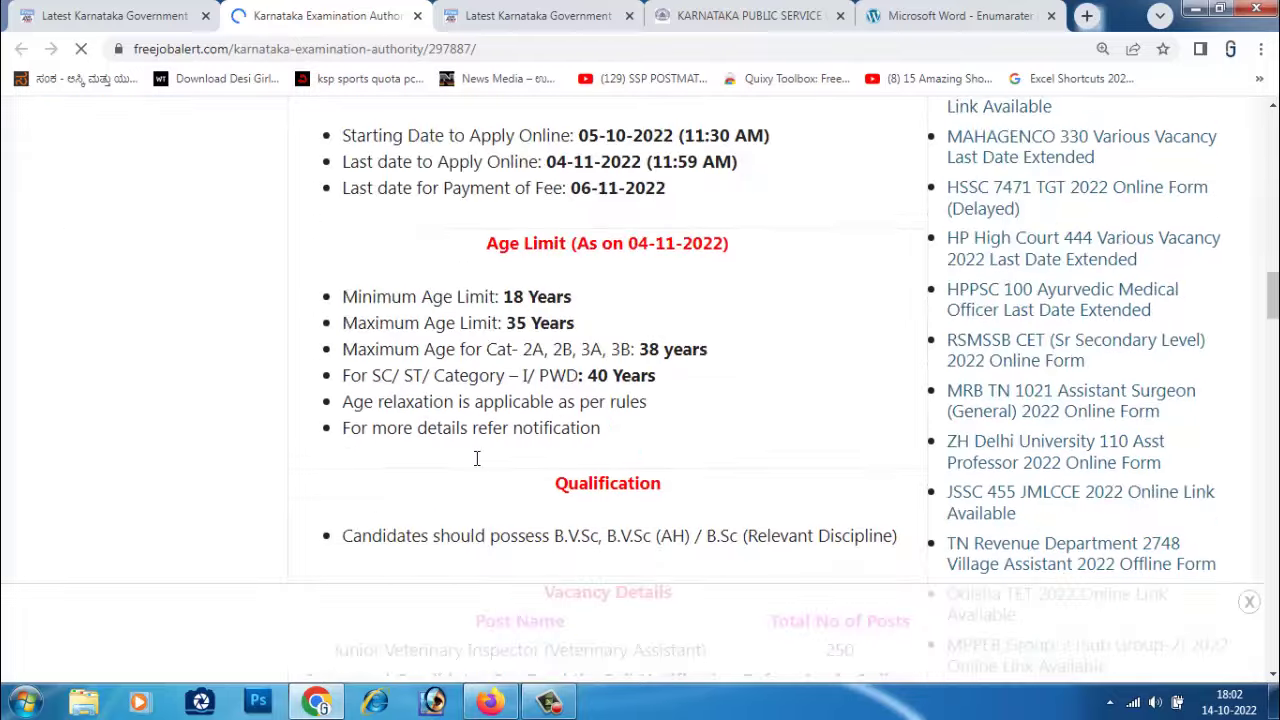
scroll(485, 462, "down", 3)
scroll(535, 420, "down", 1)
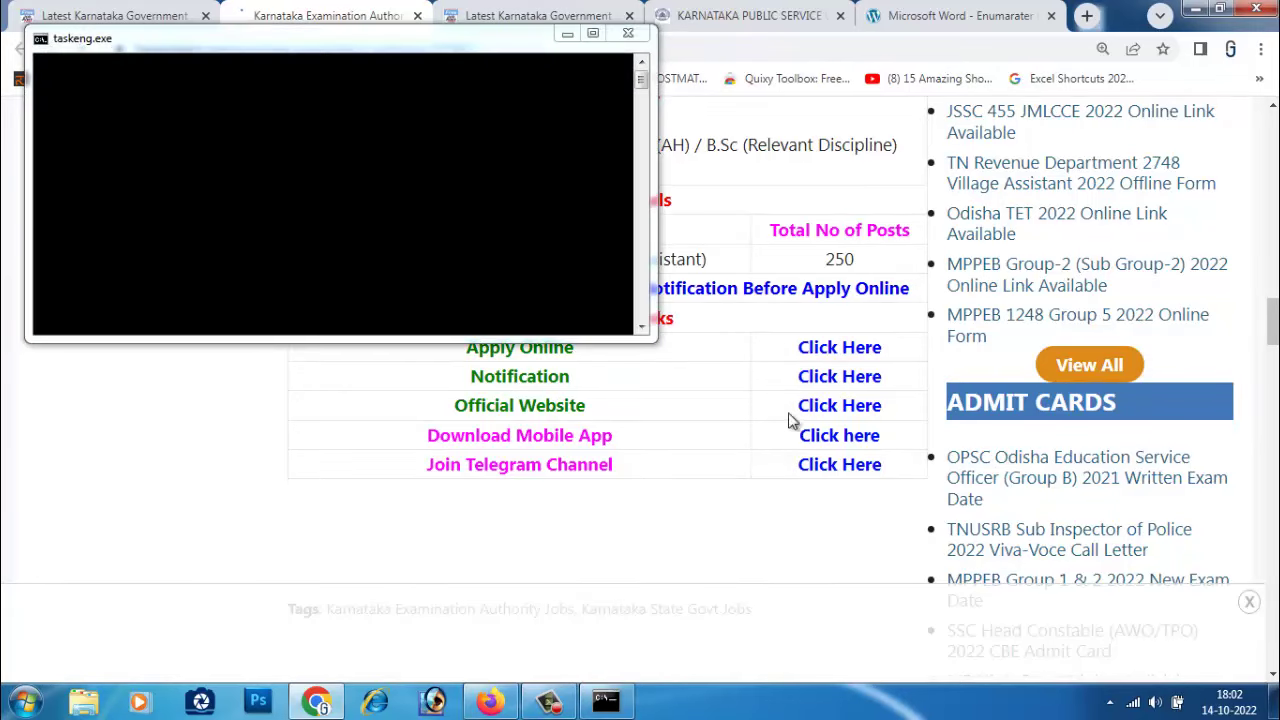
left_click(841, 353)
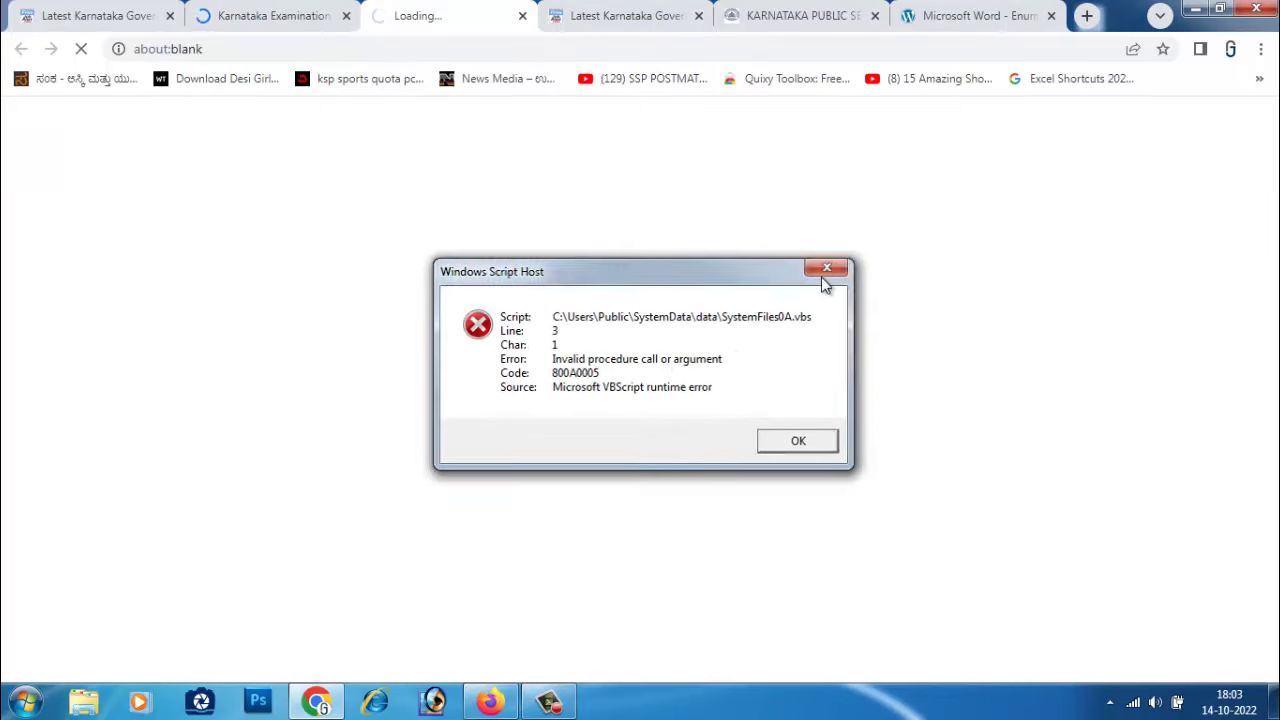
Dismiss the script error and proceed past the certificate warning to cetonline.karnataka.gov.in
left_click(828, 267)
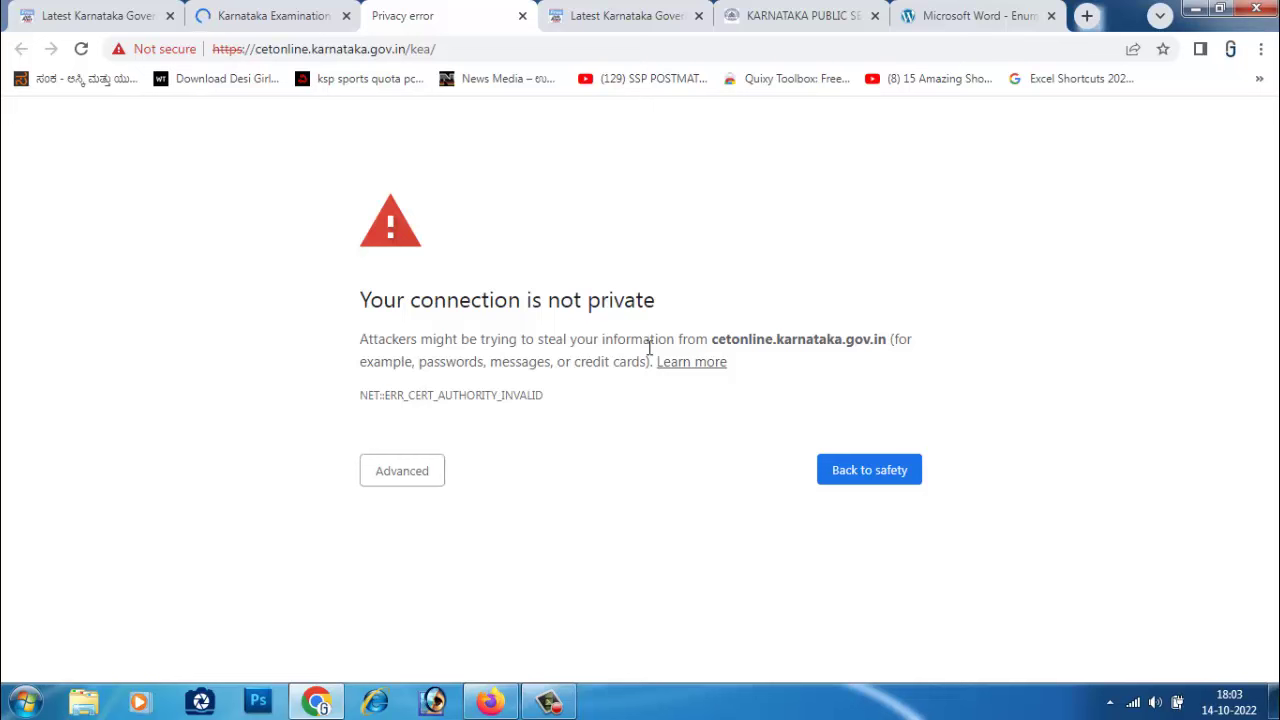
left_click(400, 478)
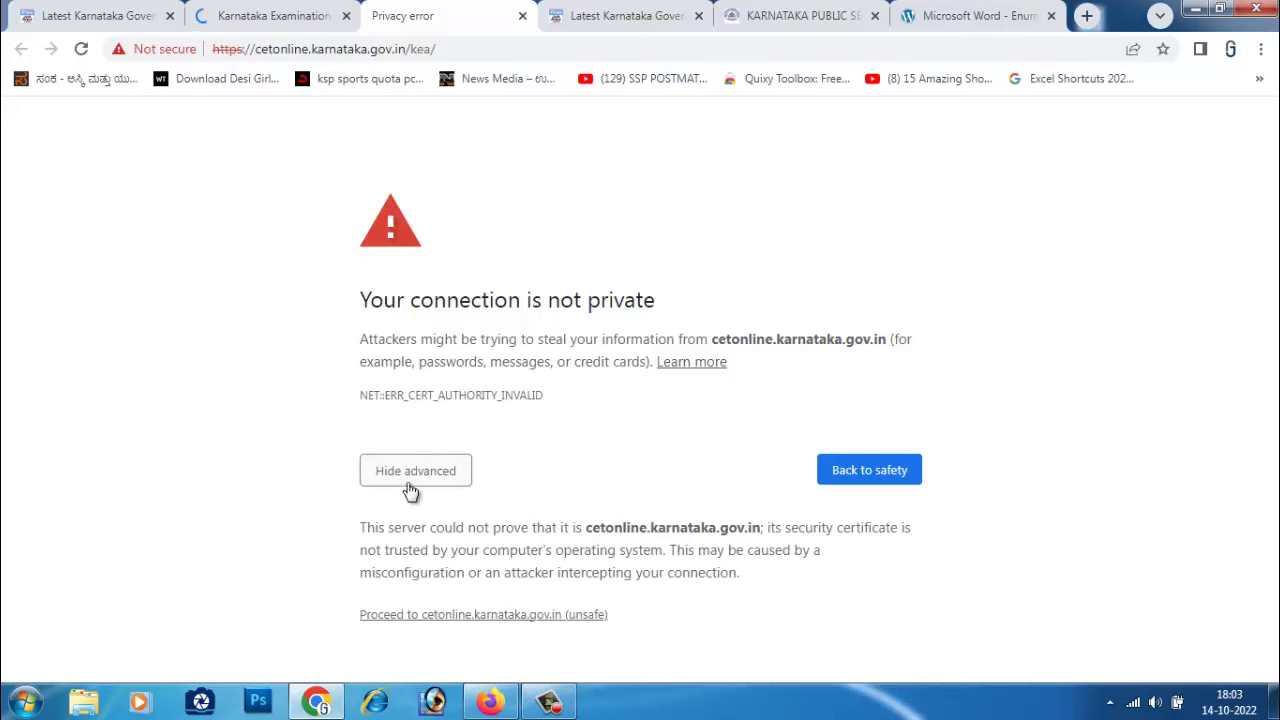
left_click(489, 615)
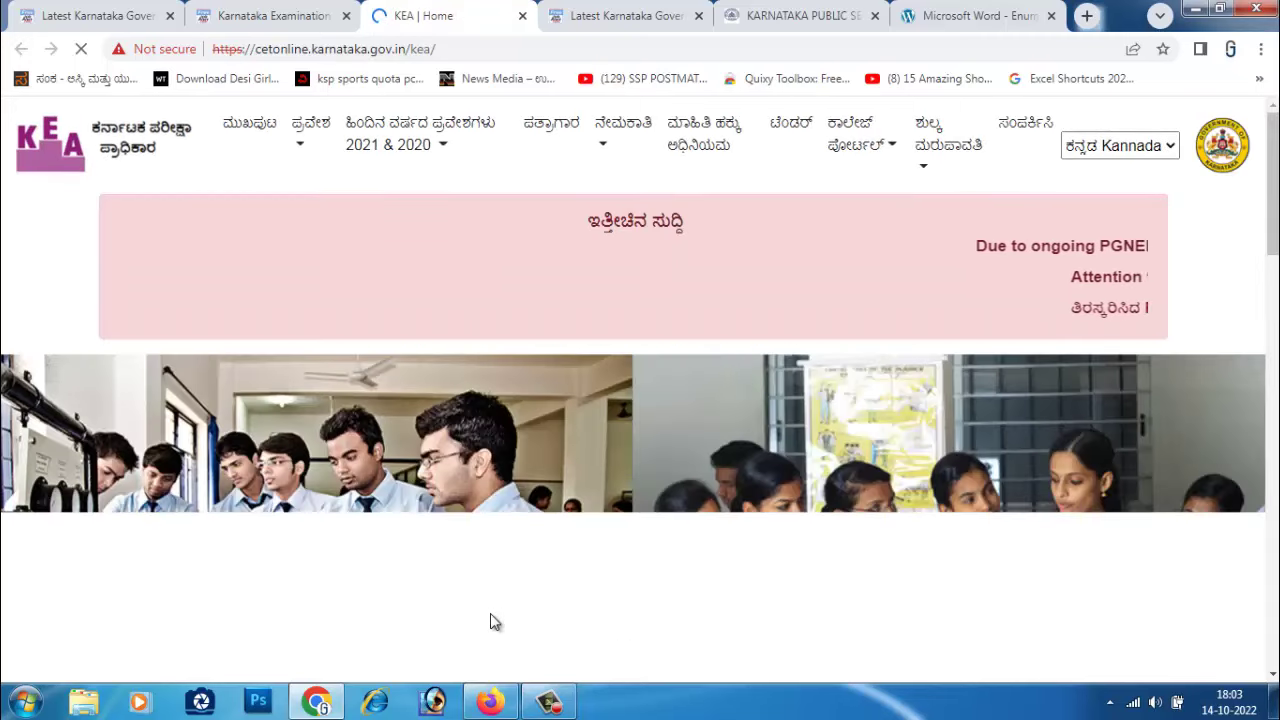
Scroll through the KEA home page's news ticker and recent announcements
scroll(490, 622, "down", 1)
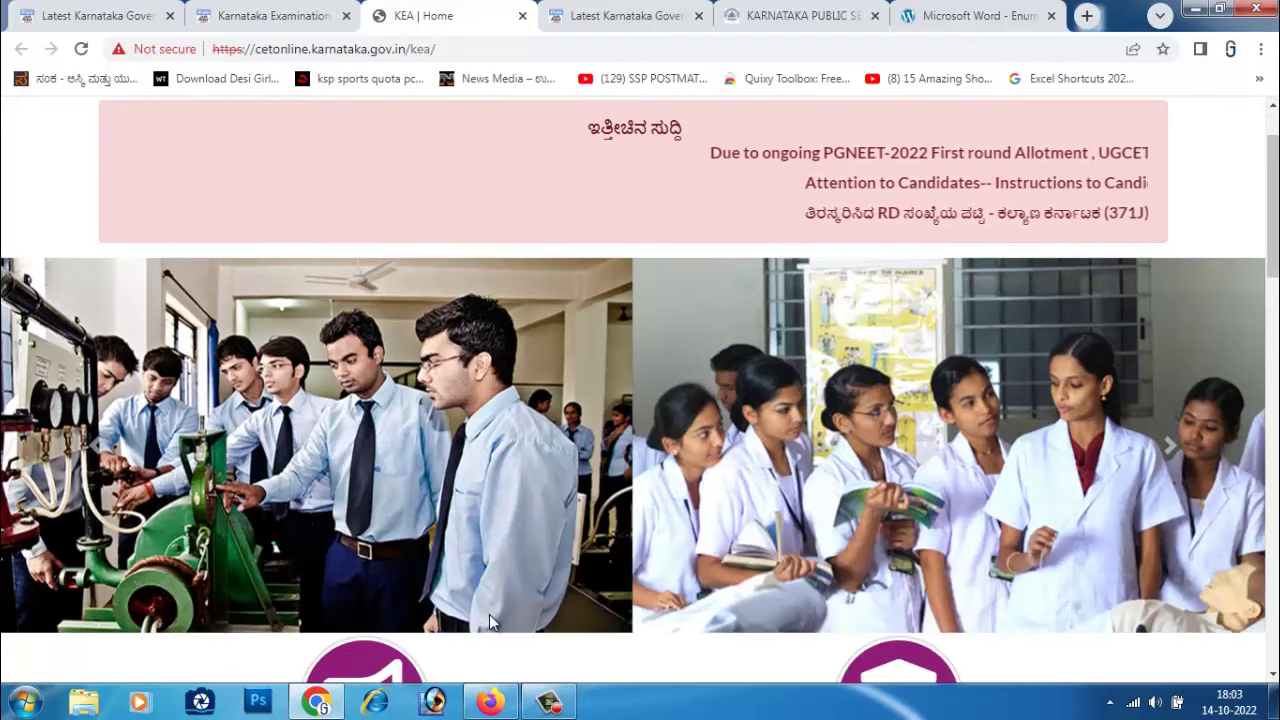
scroll(490, 622, "down", 4)
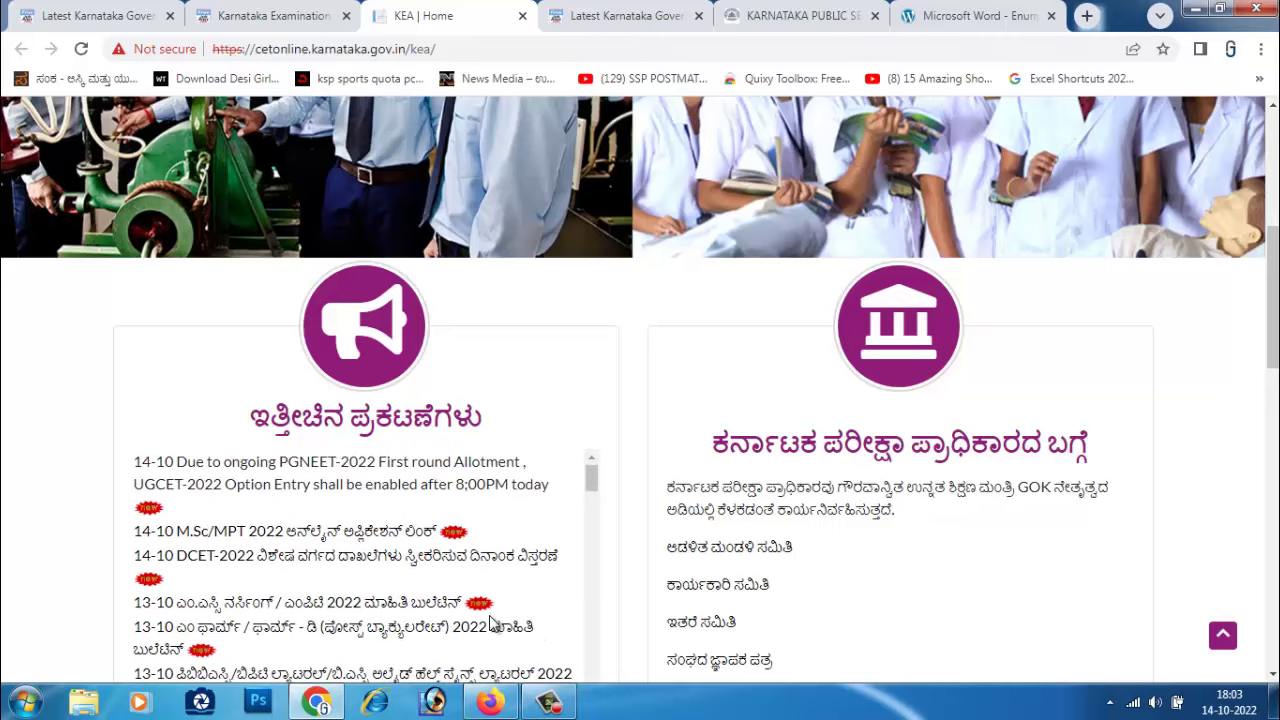
scroll(490, 622, "up", 4)
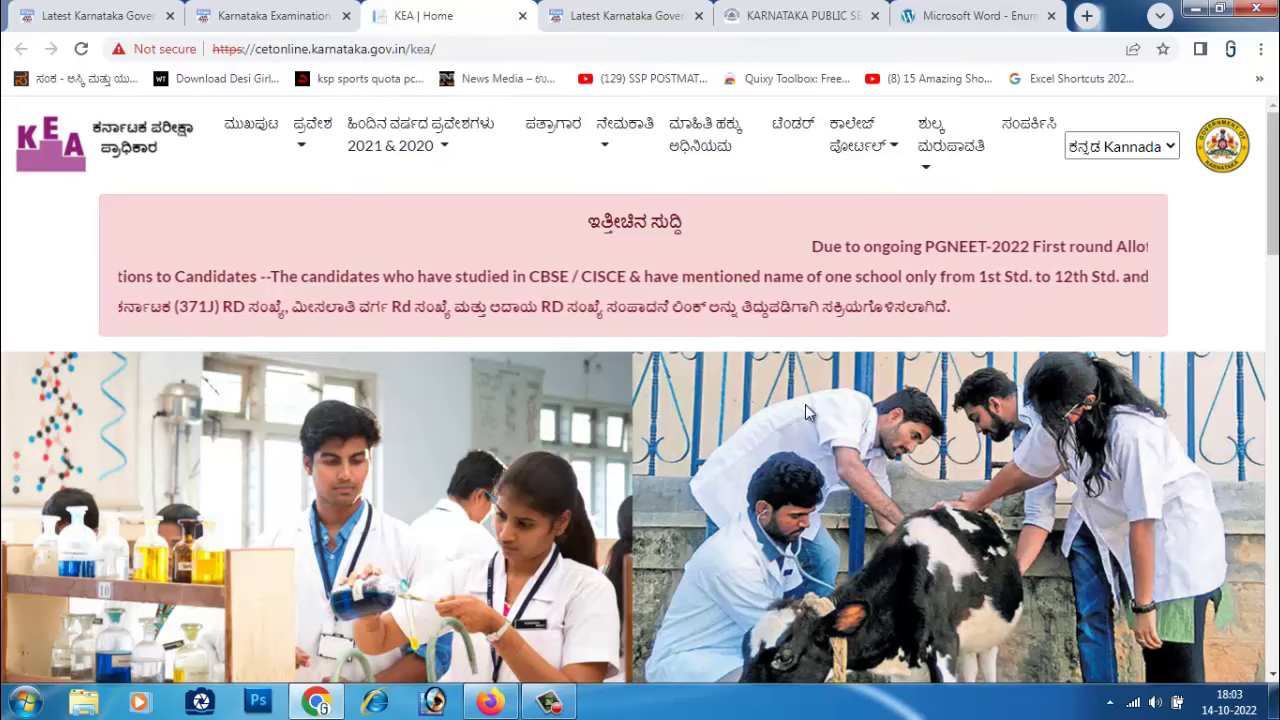
scroll(277, 317, "down", 5)
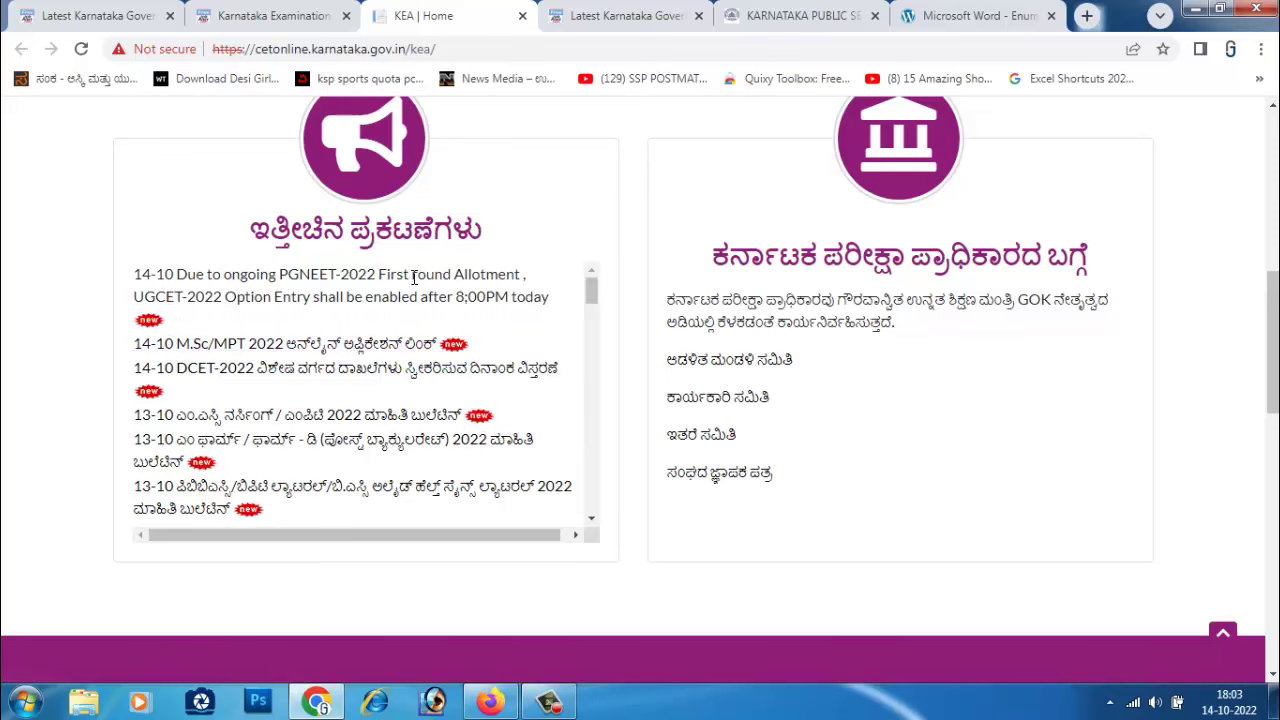
scroll(414, 278, "up", 5)
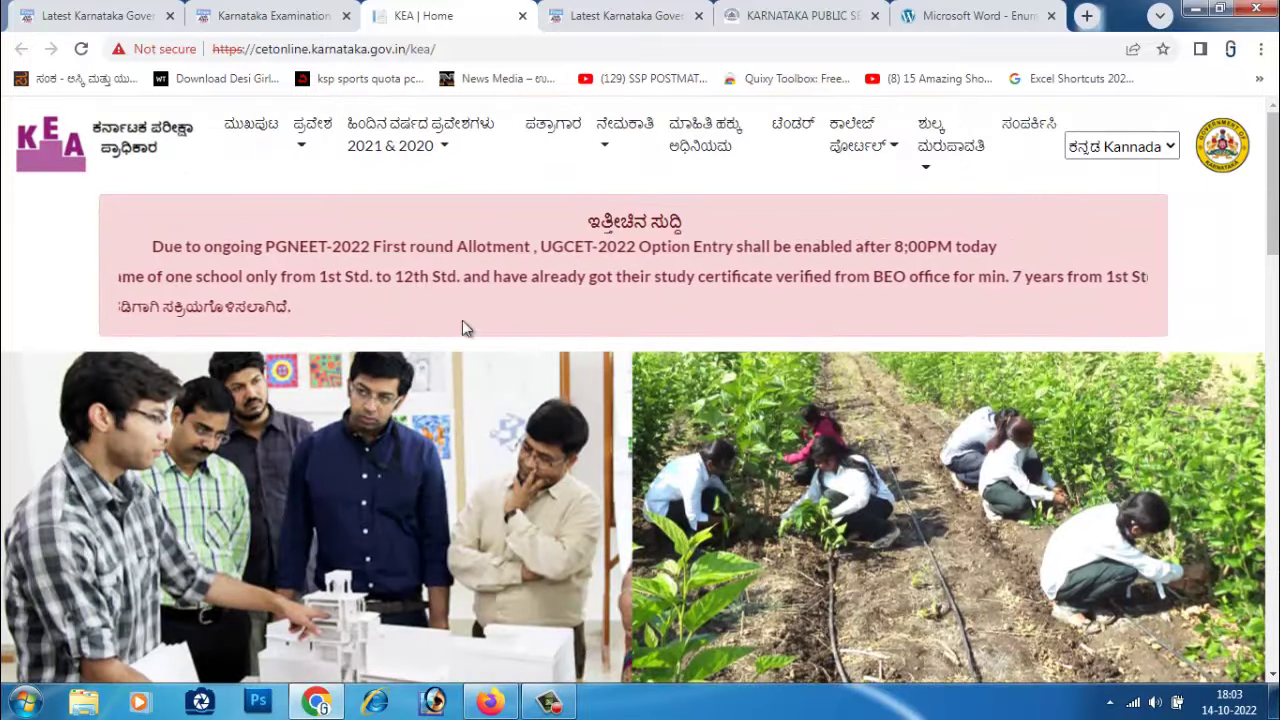
Return to the Karnataka government jobs list and open the KSP Armed Police Constable 2022 post
left_click(295, 27)
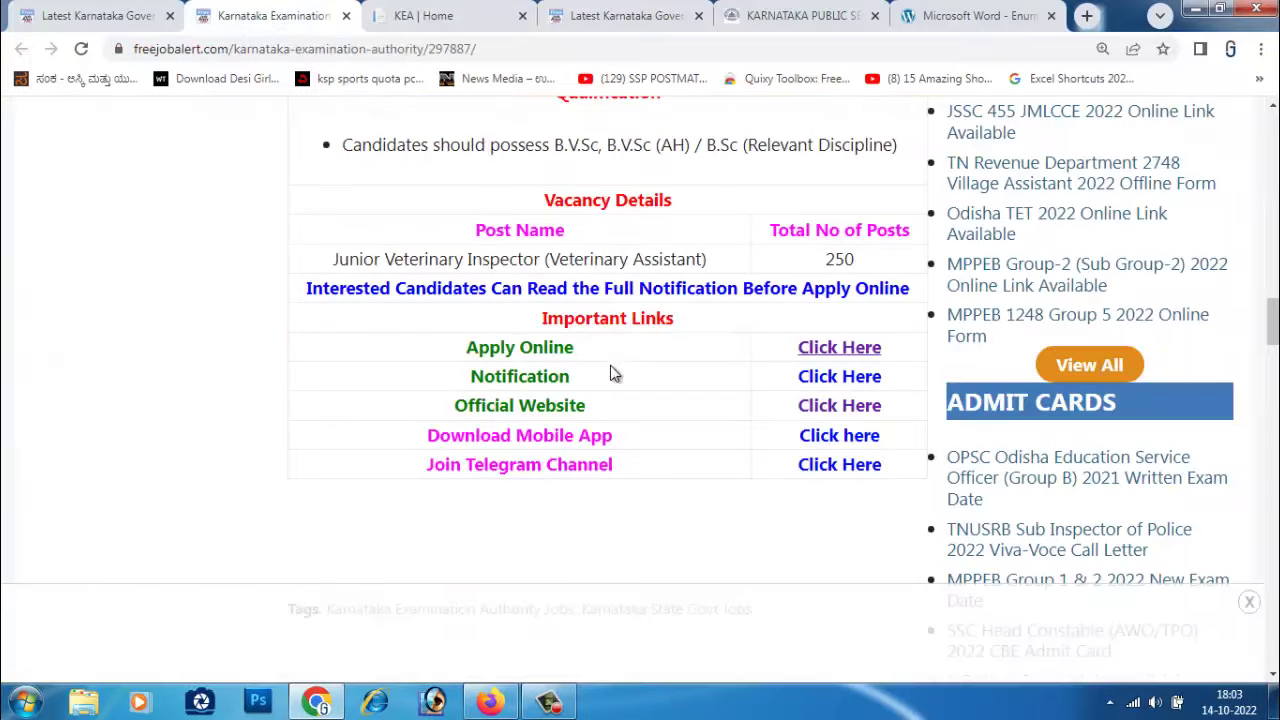
scroll(610, 365, "up", 10)
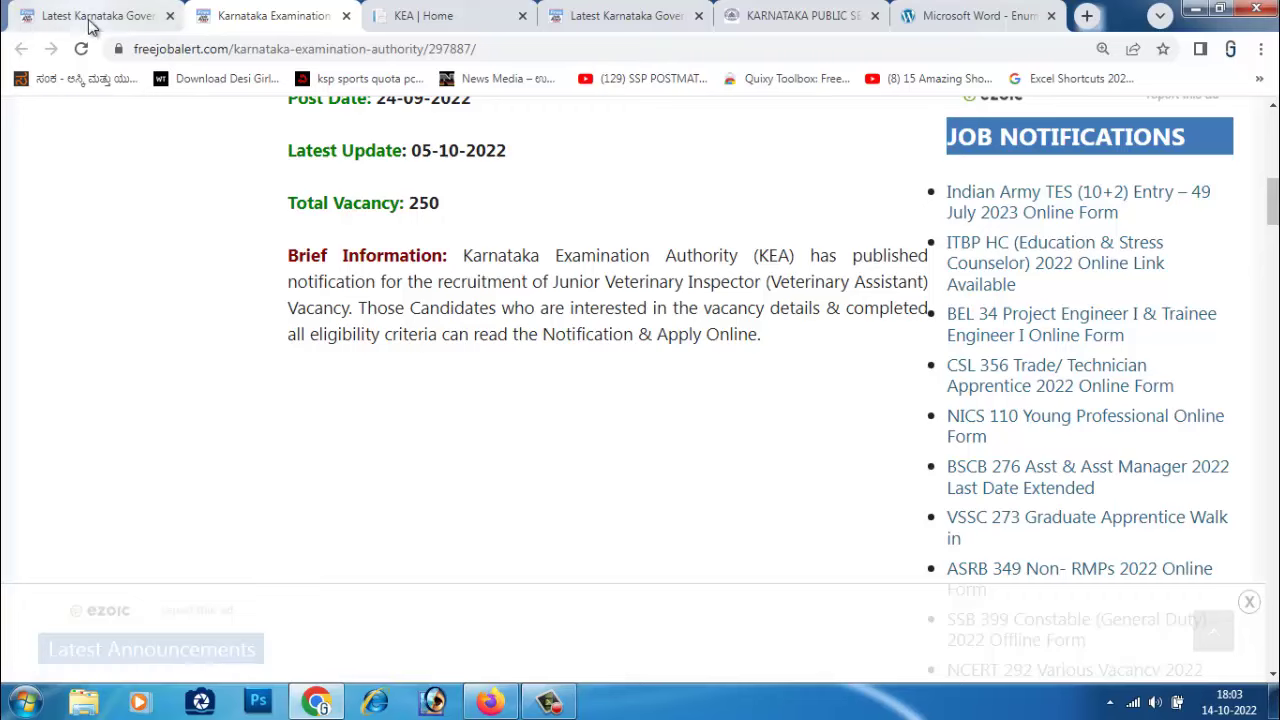
left_click(86, 22)
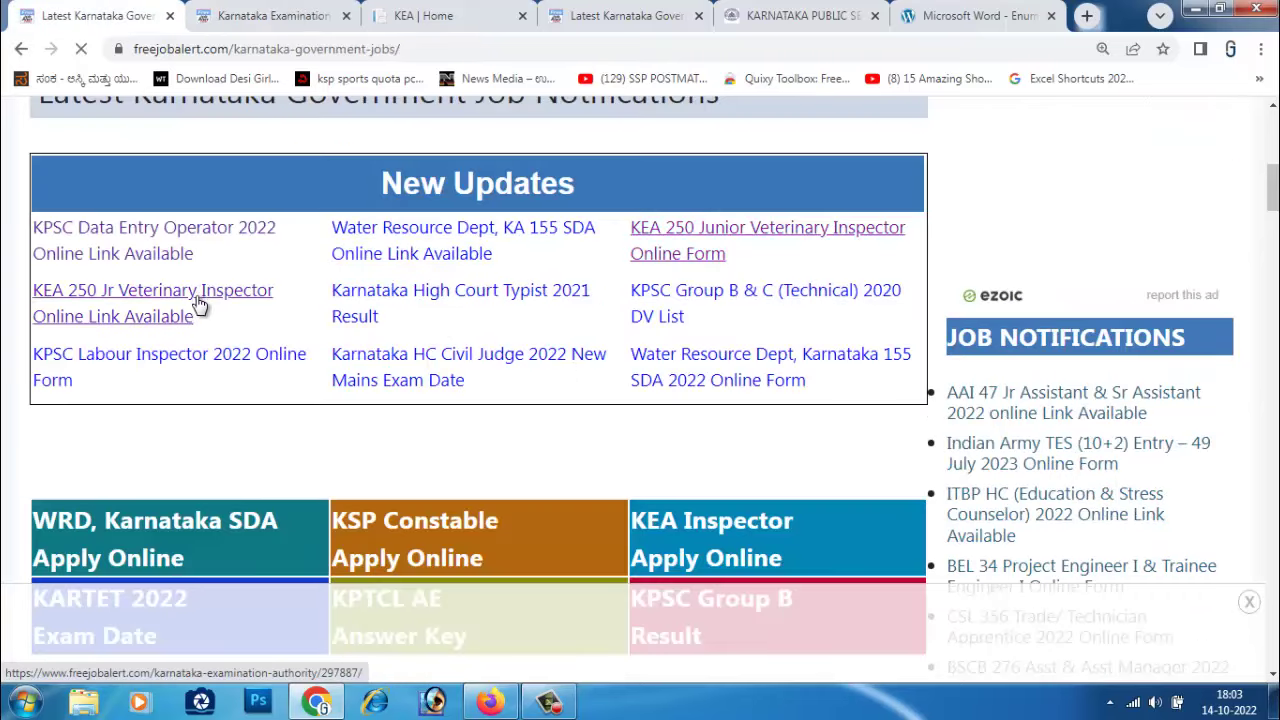
left_click(452, 306)
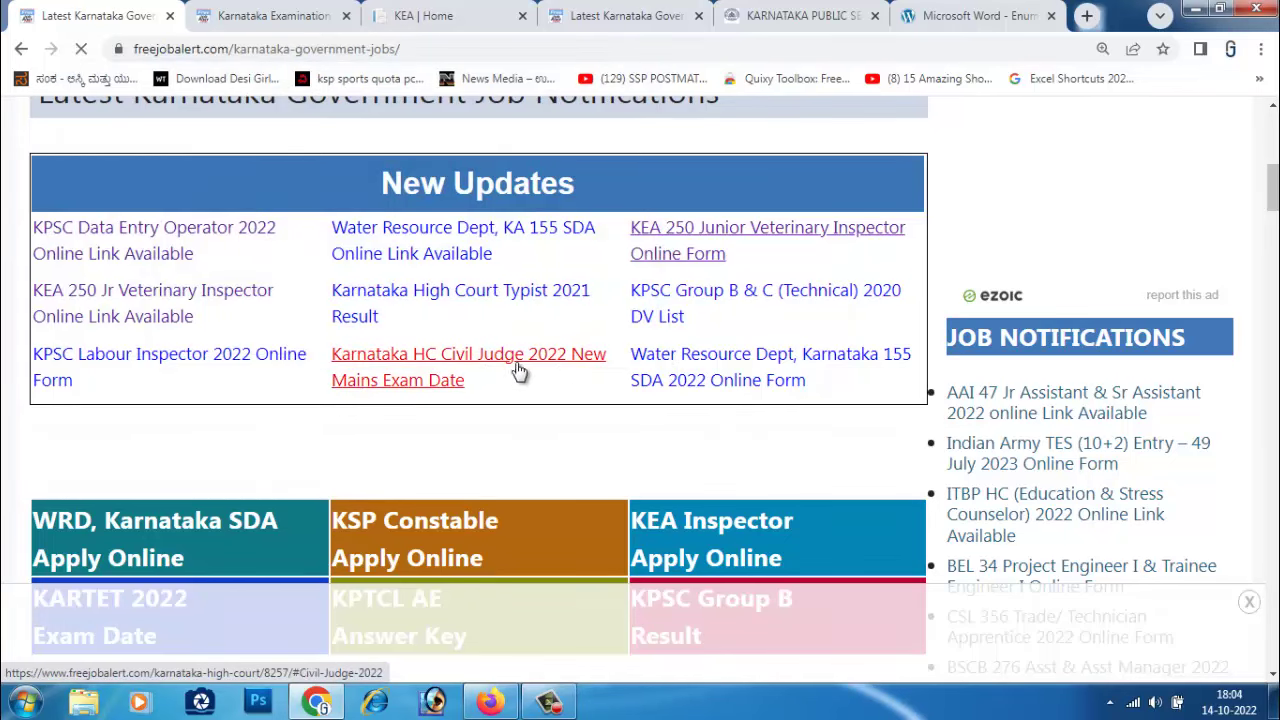
scroll(438, 373, "down", 3)
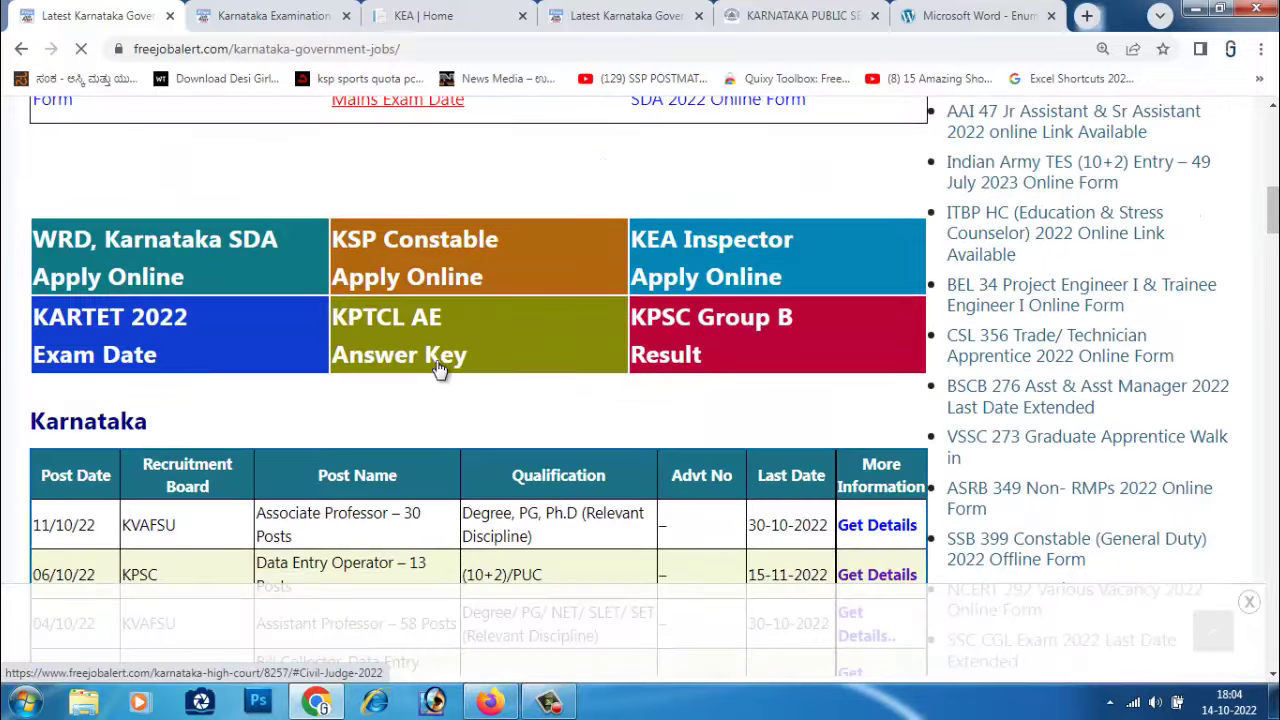
left_click(481, 249)
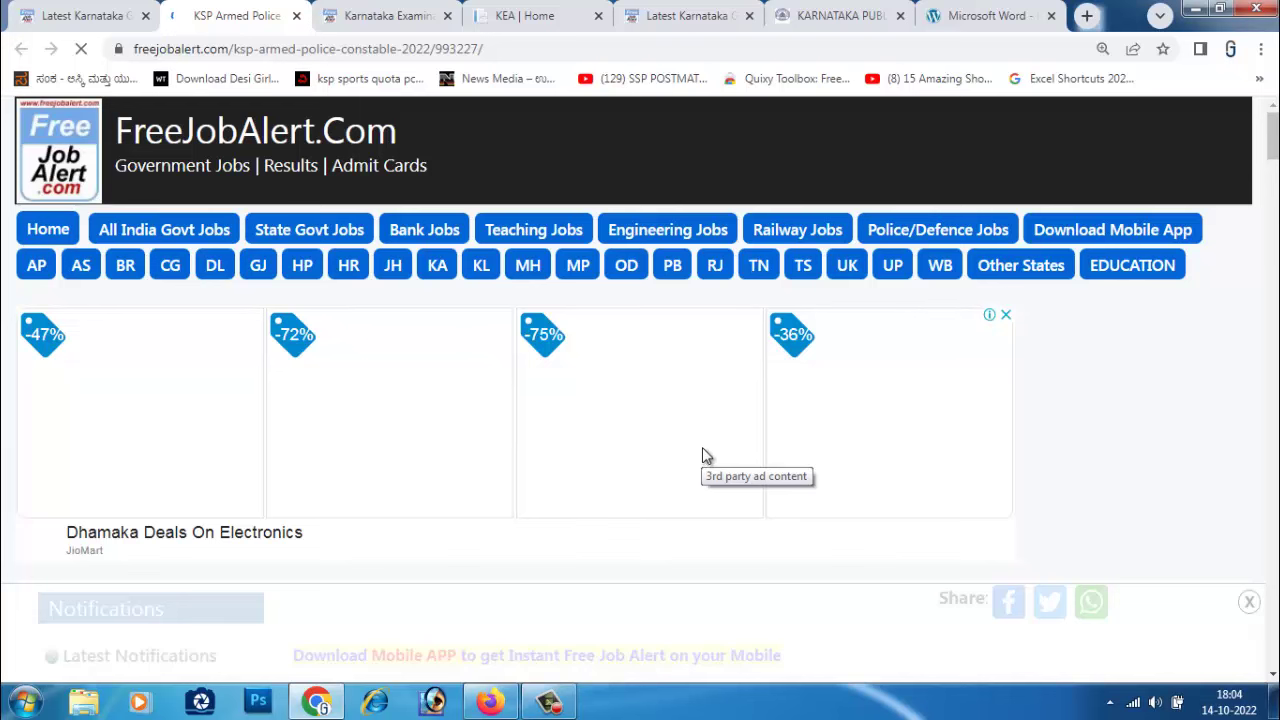
Dismiss the electronics deals ad and follow the Apply Online link to ksp-recruitment.in
left_click(1005, 318)
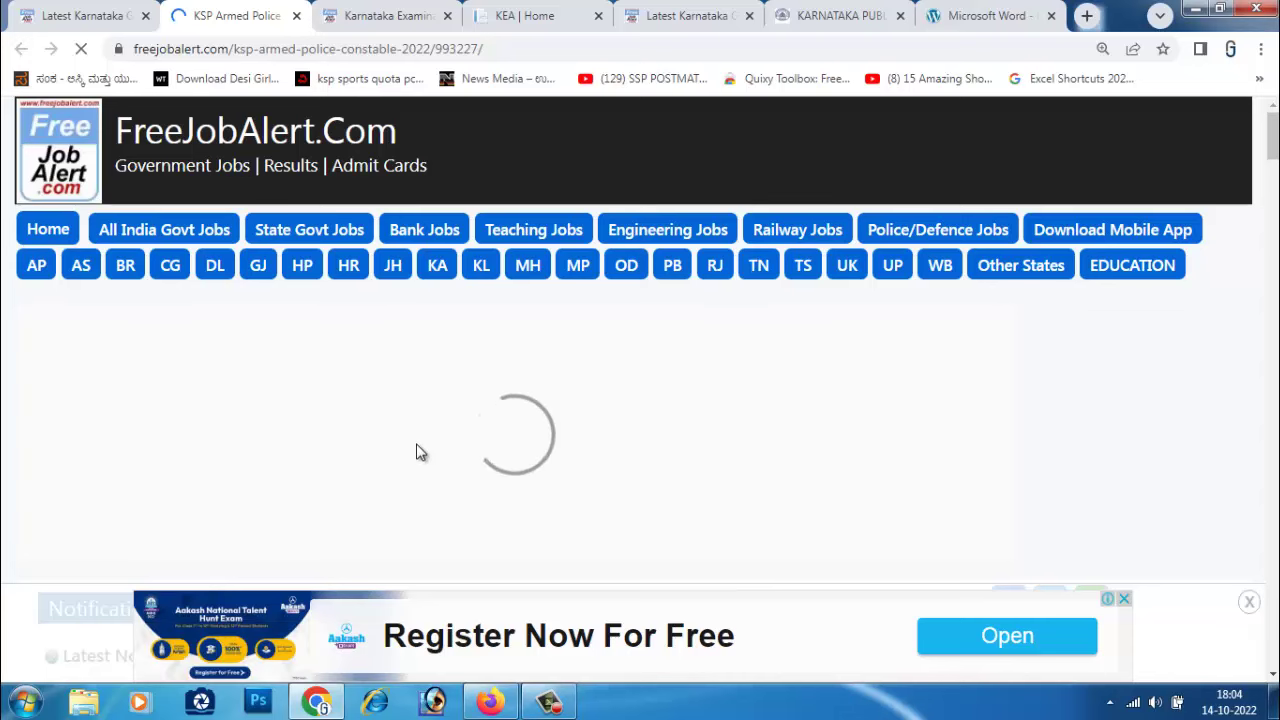
scroll(420, 453, "down", 3)
scroll(420, 451, "down", 3)
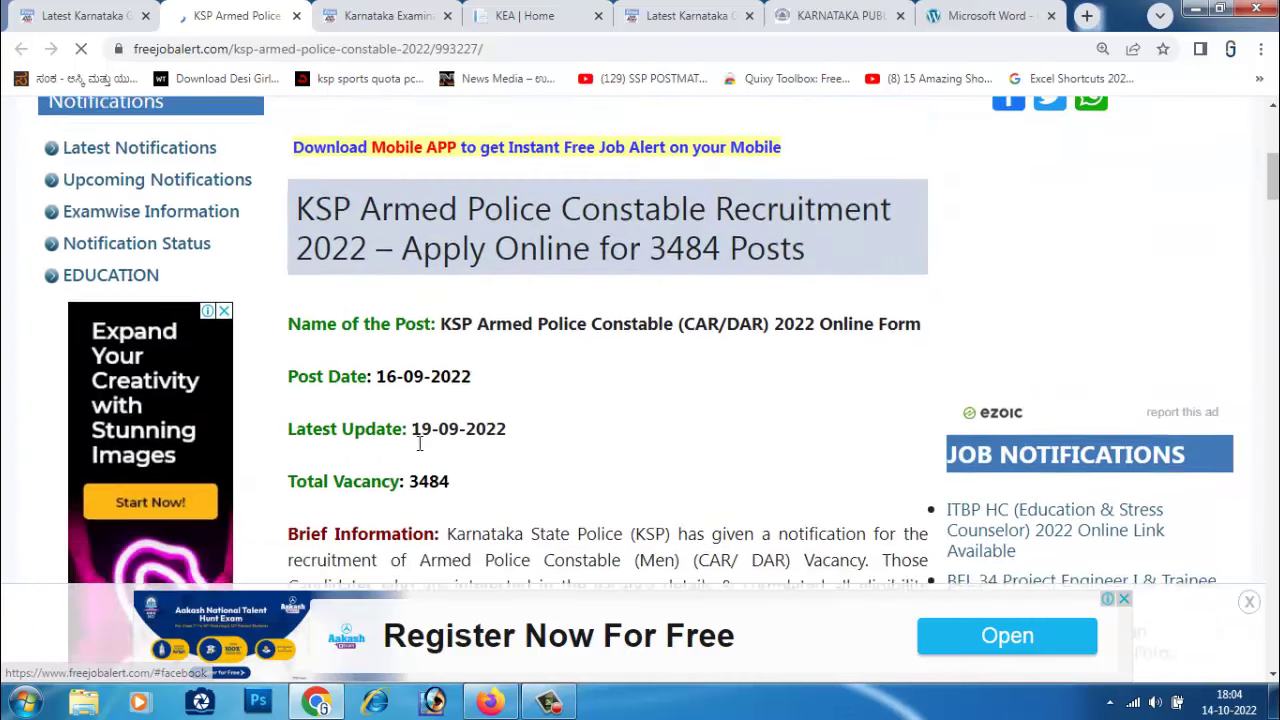
scroll(420, 443, "down", 3)
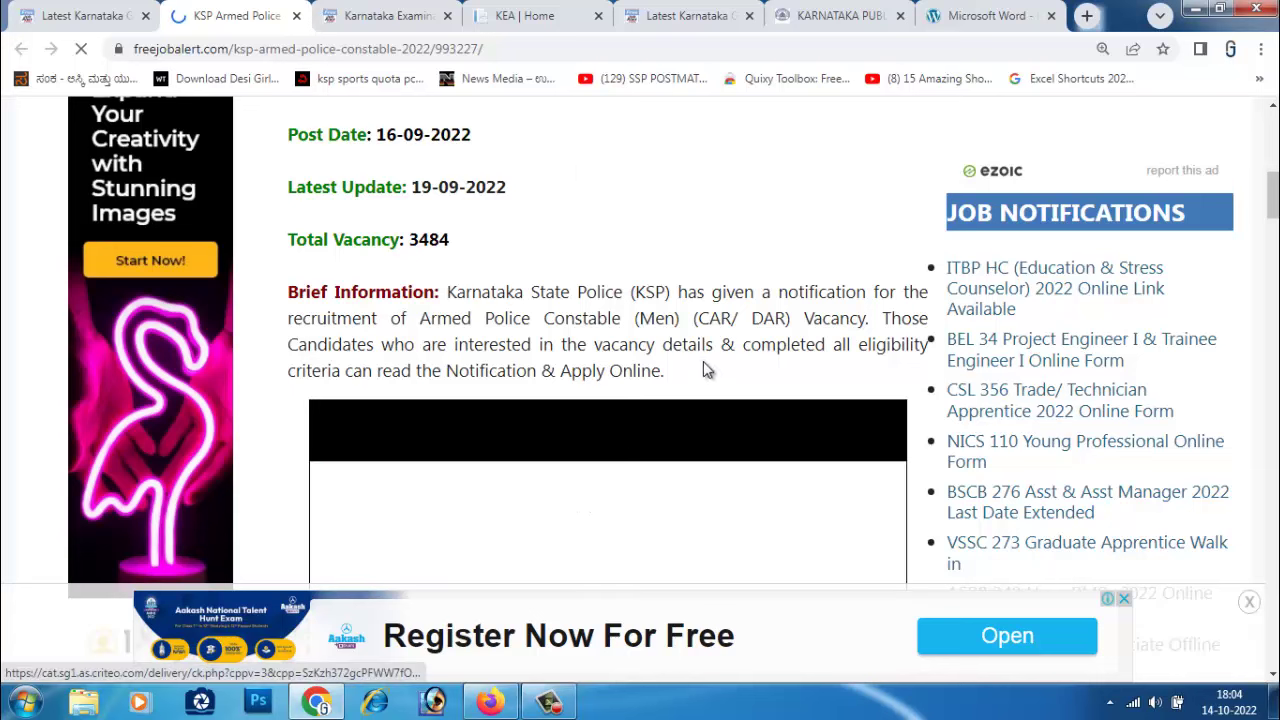
scroll(590, 420, "down", 8)
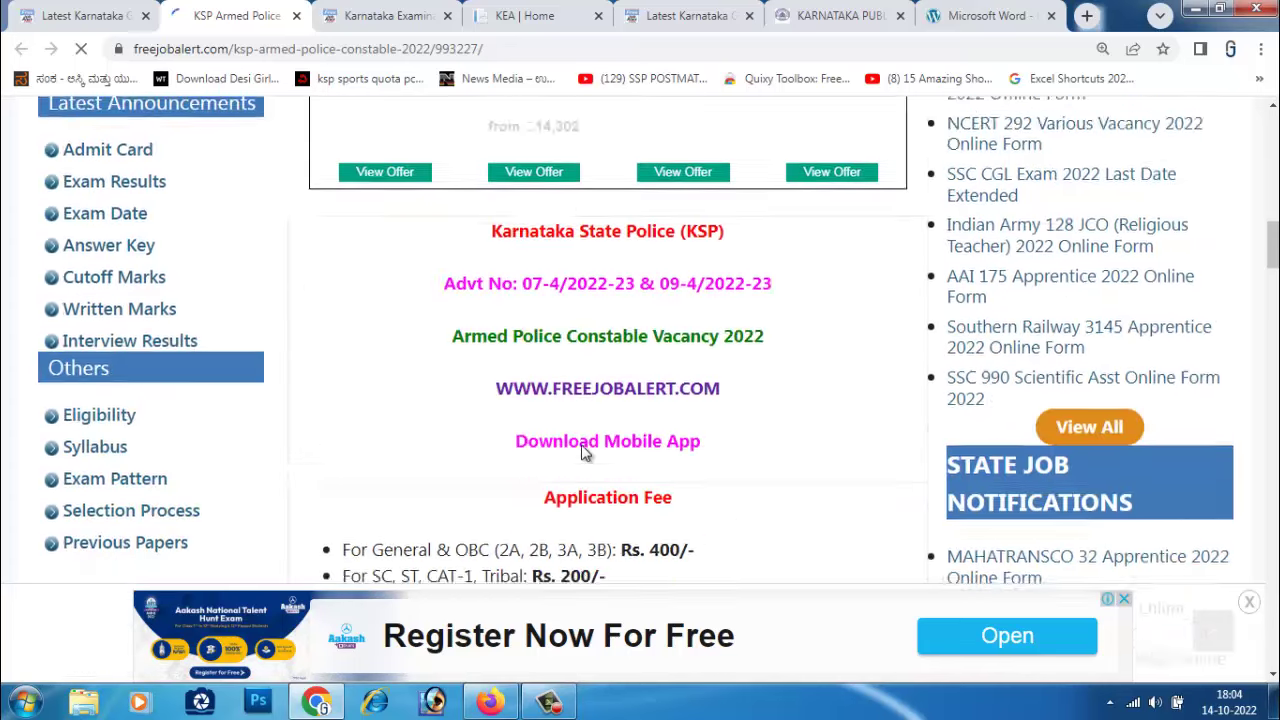
scroll(583, 452, "down", 2)
scroll(583, 450, "down", 3)
scroll(583, 448, "down", 3)
scroll(582, 445, "down", 3)
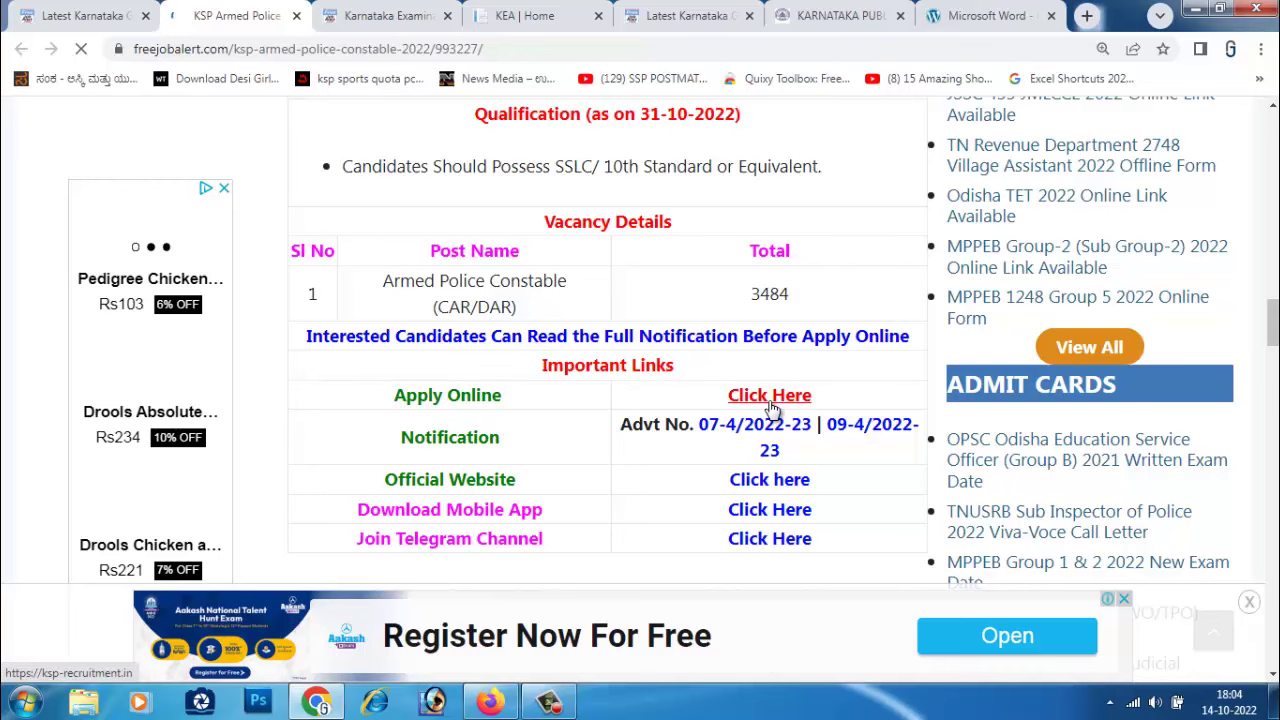
left_click(770, 402)
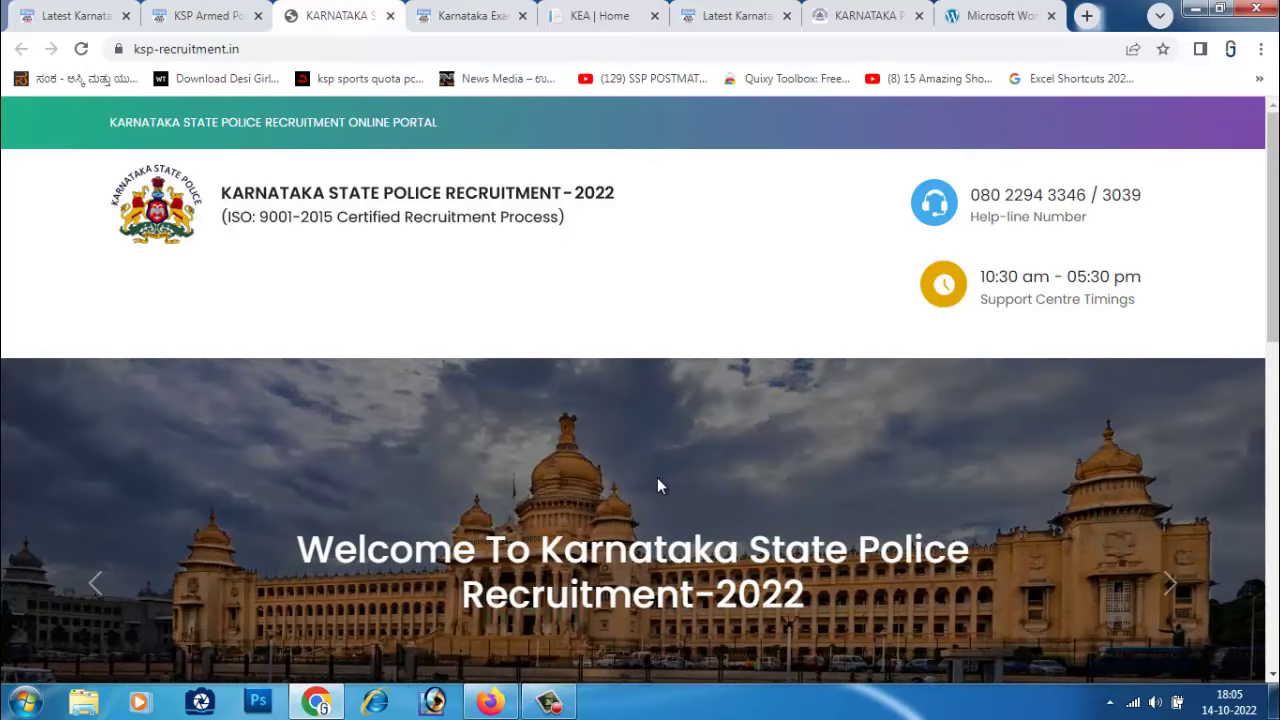
Find the recruitment table and try Apply Now for NKK 3064, which returns HTTP Error 503.2
scroll(650, 484, "down", 4)
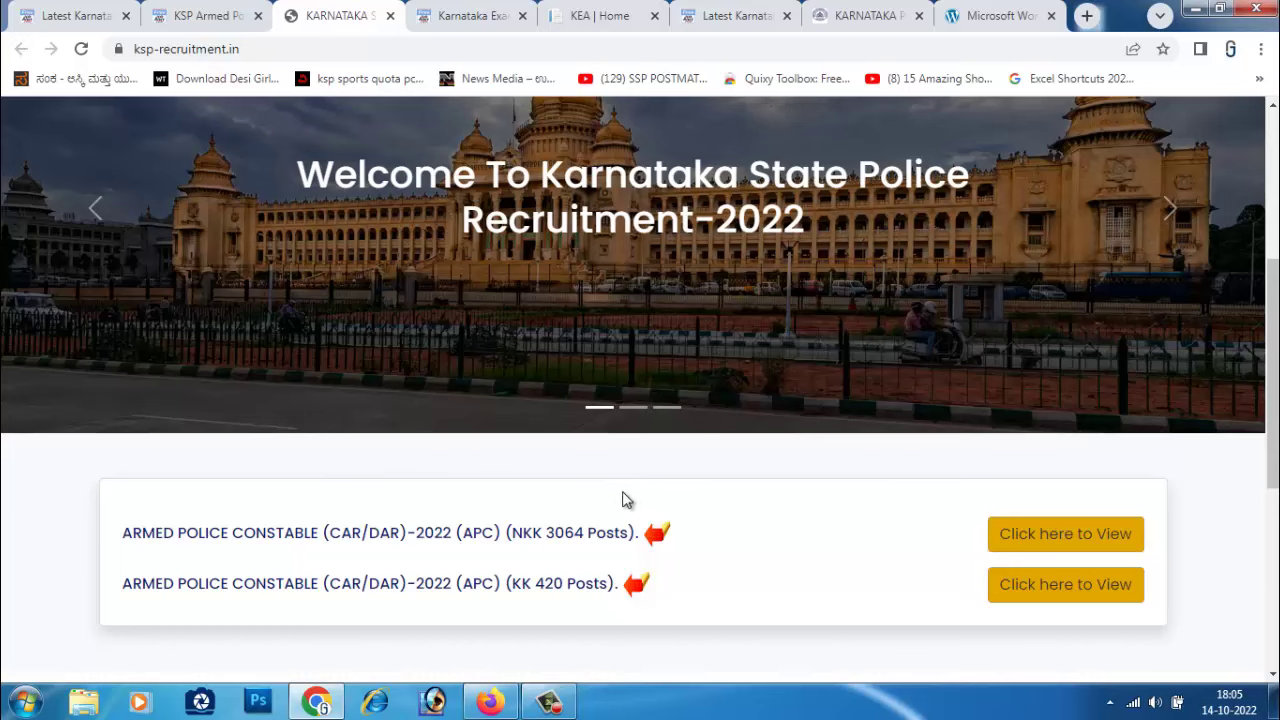
scroll(449, 486, "down", 3)
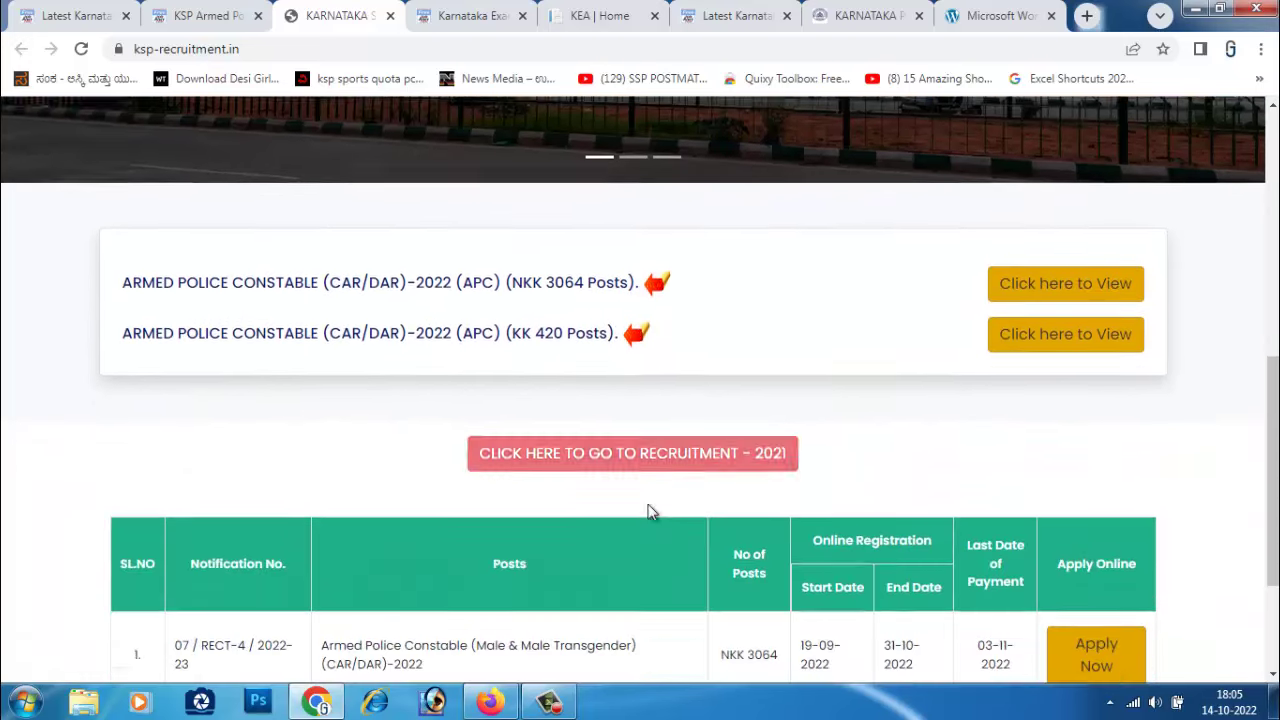
scroll(645, 442, "down", 2)
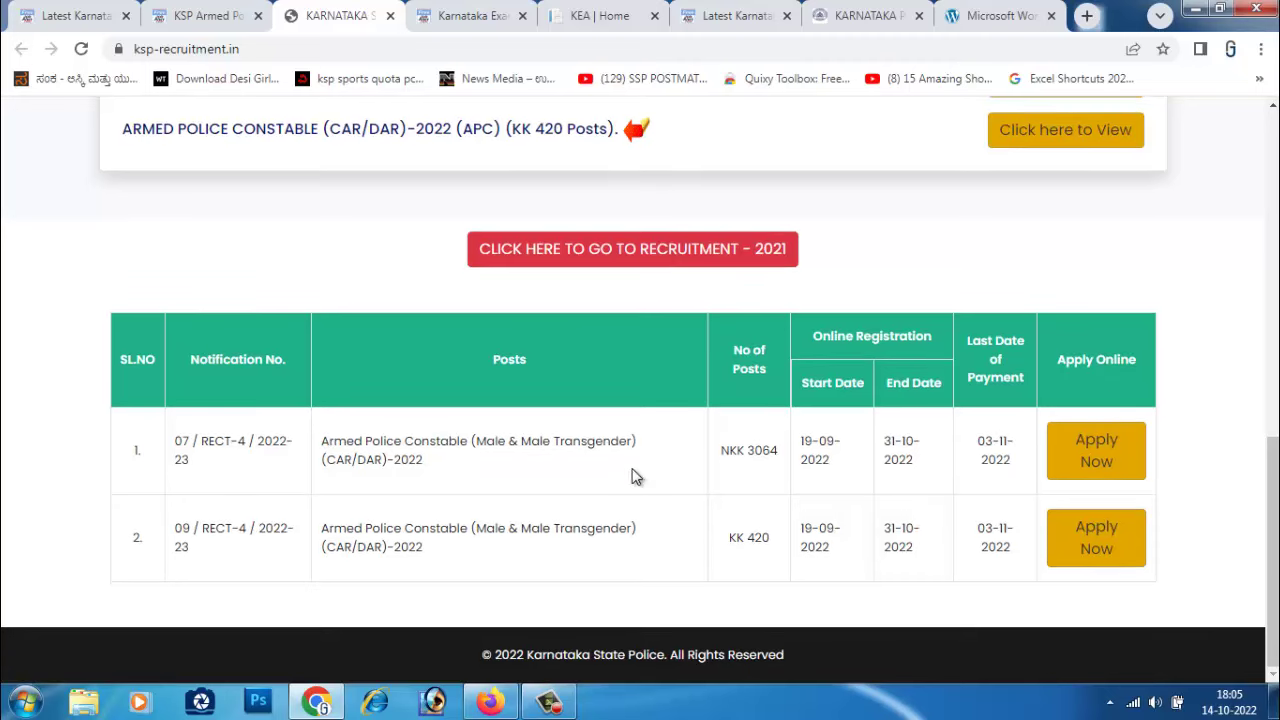
scroll(645, 290, "up", 4)
scroll(625, 308, "up", 5)
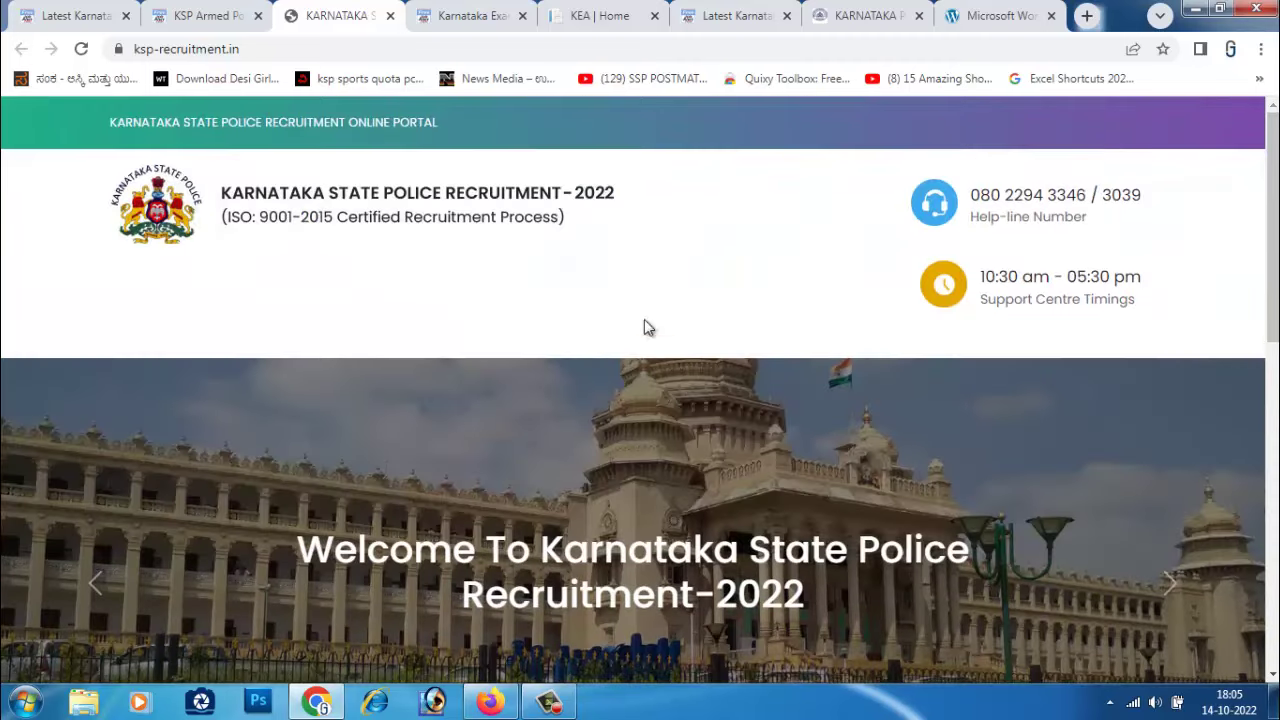
scroll(644, 330, "down", 2)
scroll(643, 423, "down", 5)
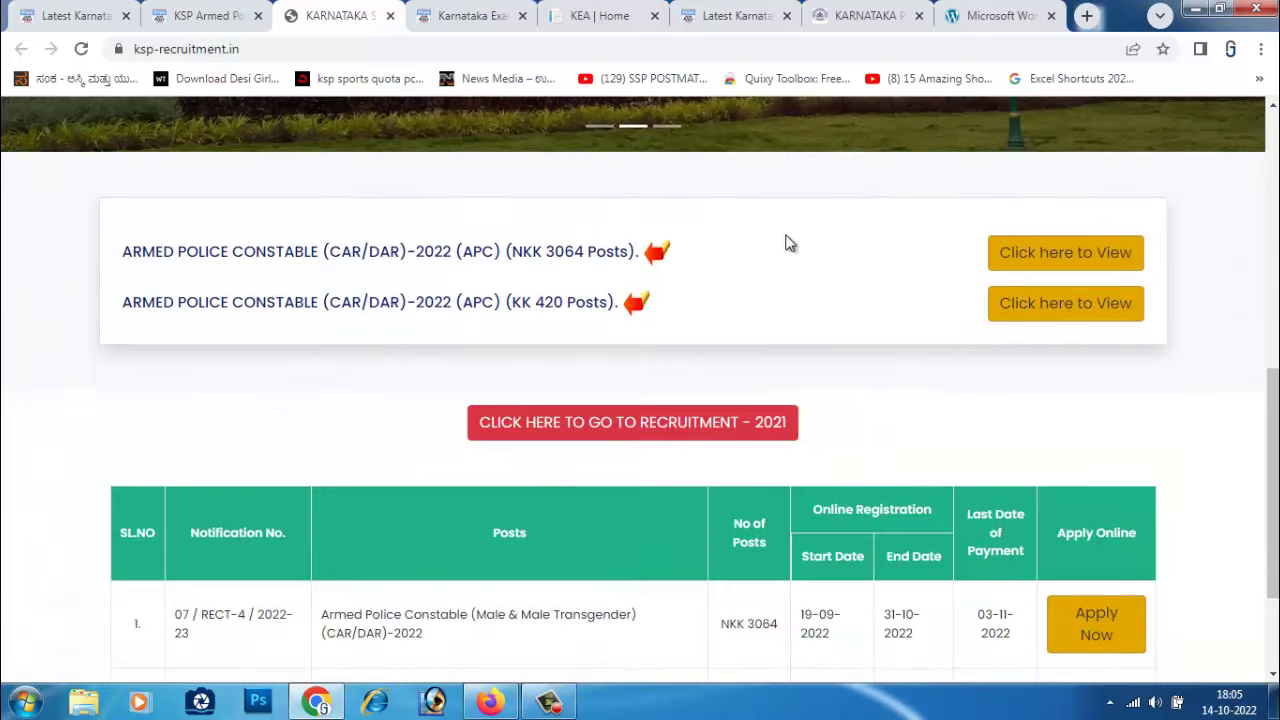
scroll(735, 313, "down", 2)
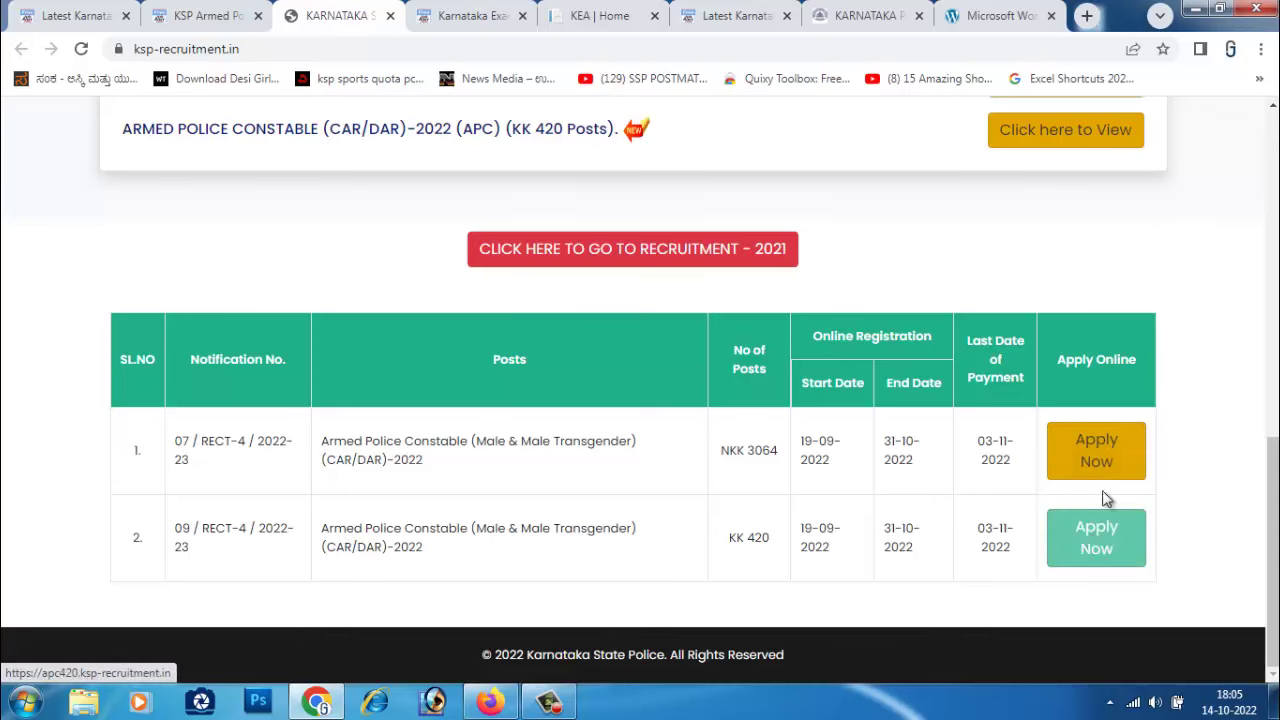
left_click(1100, 457)
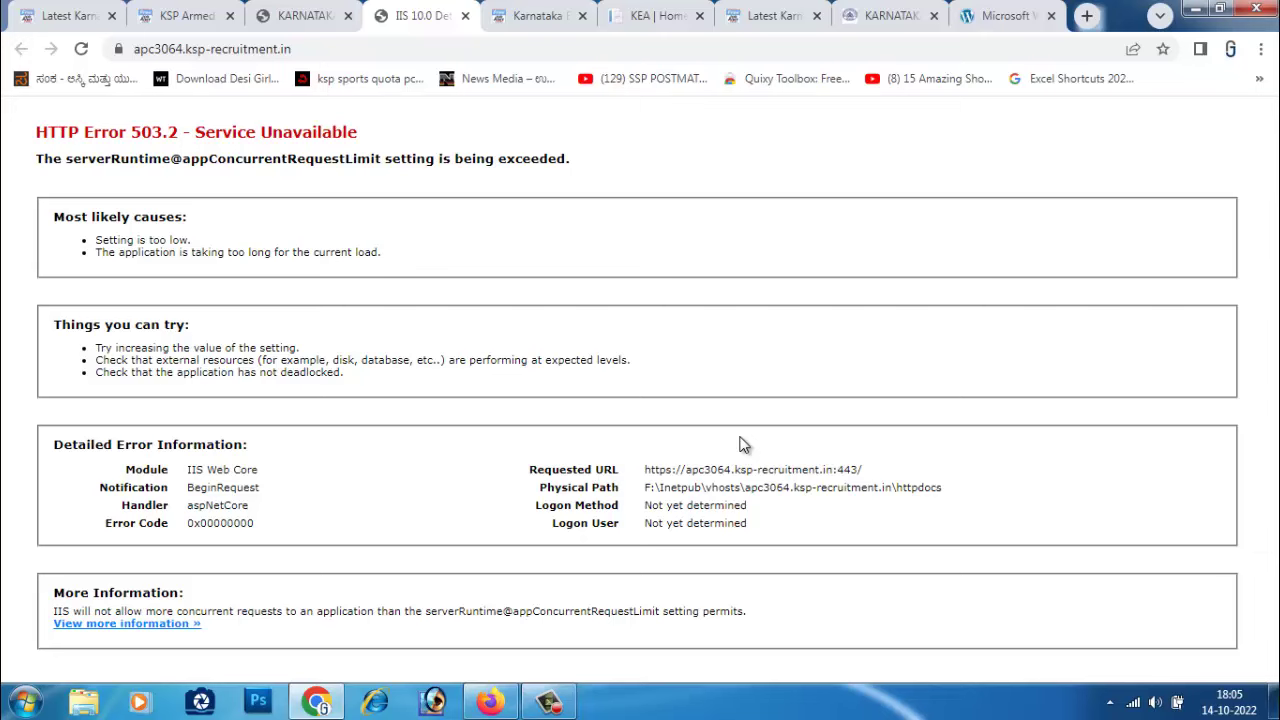
Back on the recruitment table, open the apc420 portal for the KK 420 posts
left_click(325, 17)
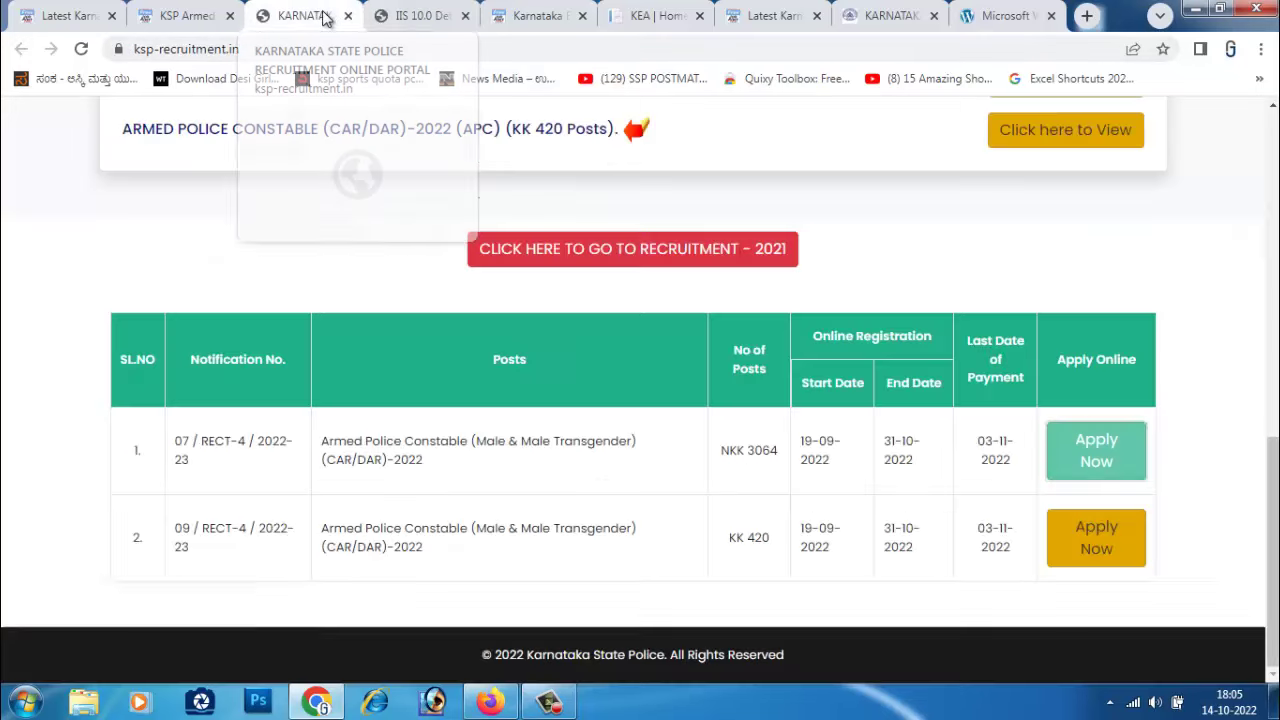
left_click(1105, 553)
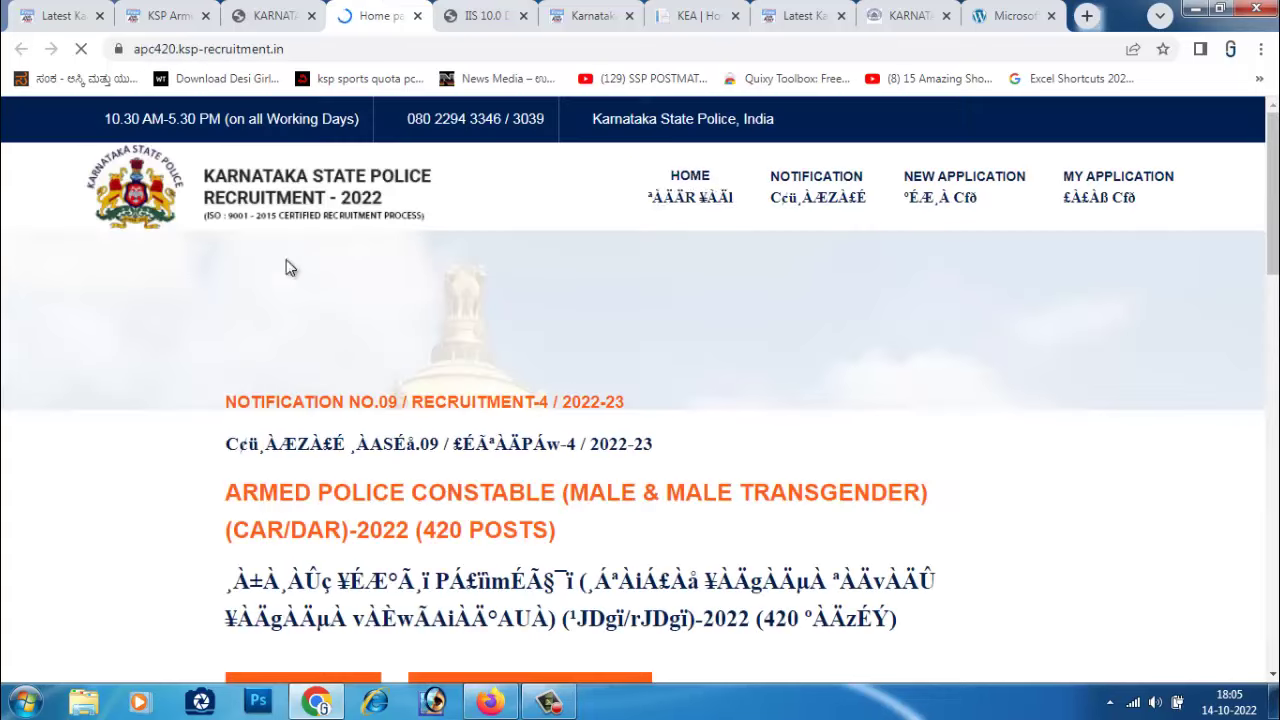
scroll(806, 496, "down", 1)
scroll(806, 496, "down", 2)
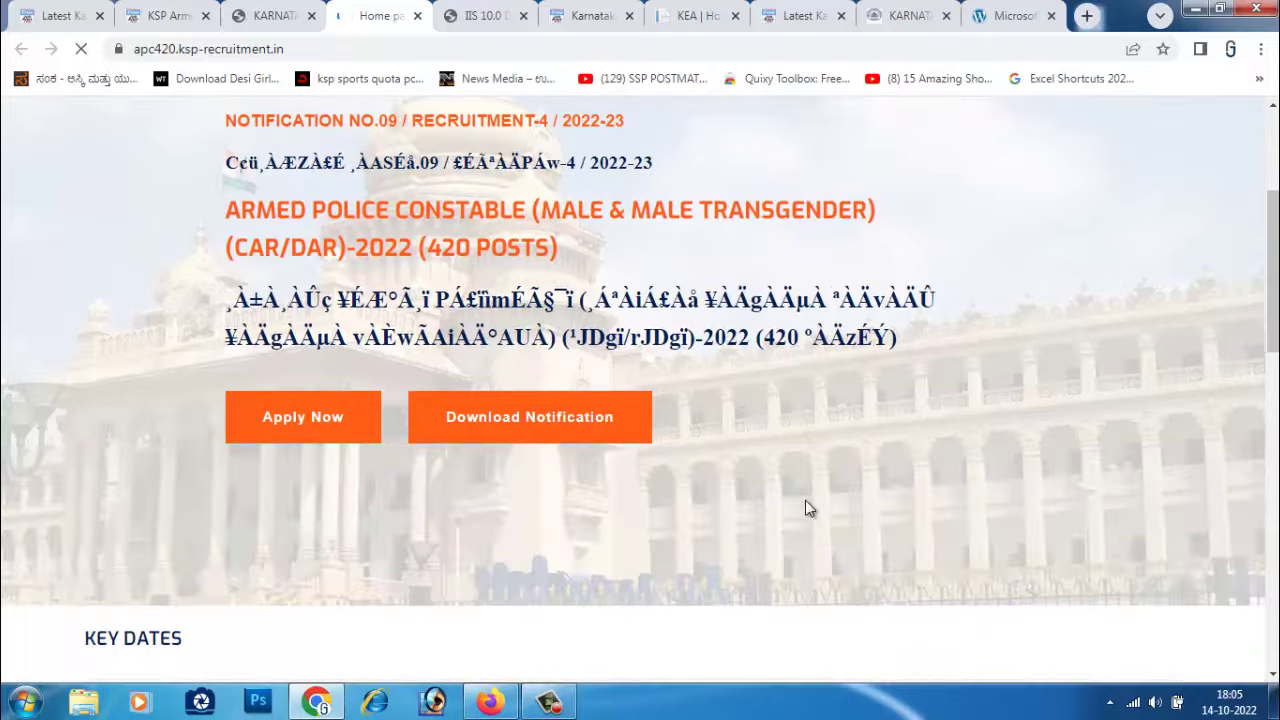
Start a new 420-post application, tick I Agree on the instructions and submit
left_click(297, 428)
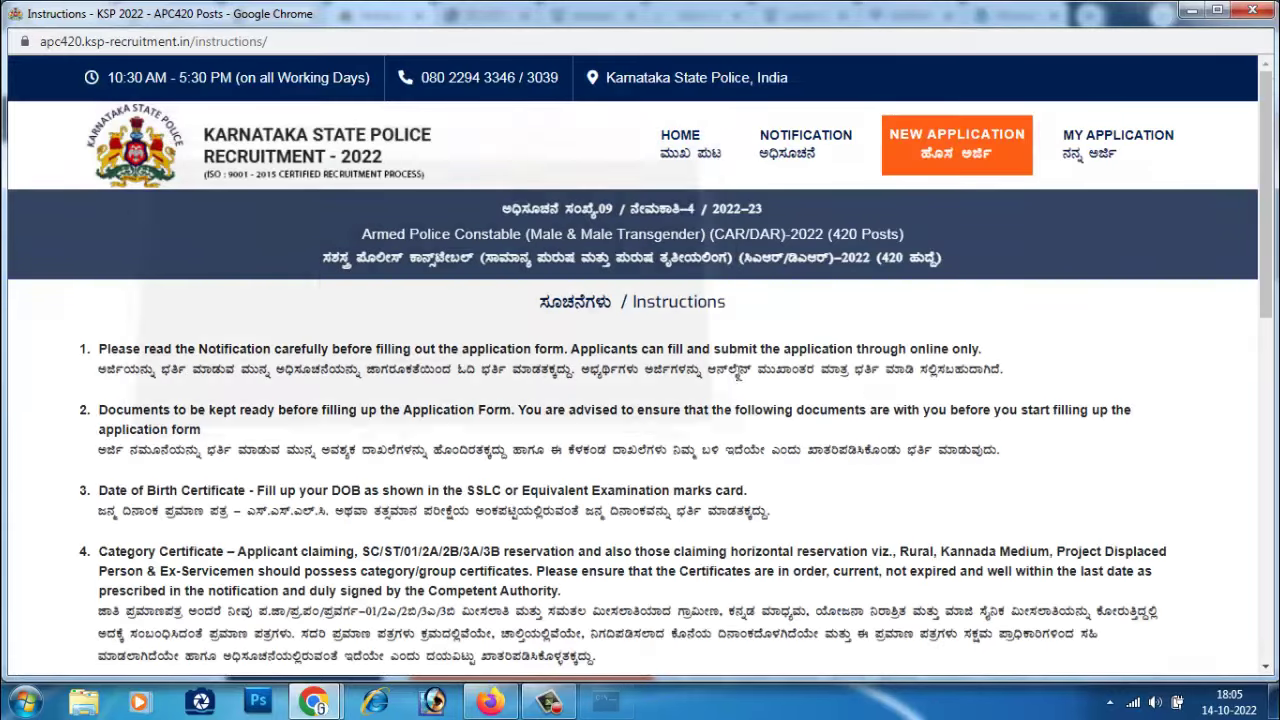
scroll(877, 410, "down", 1)
scroll(877, 410, "down", 6)
scroll(880, 460, "down", 3)
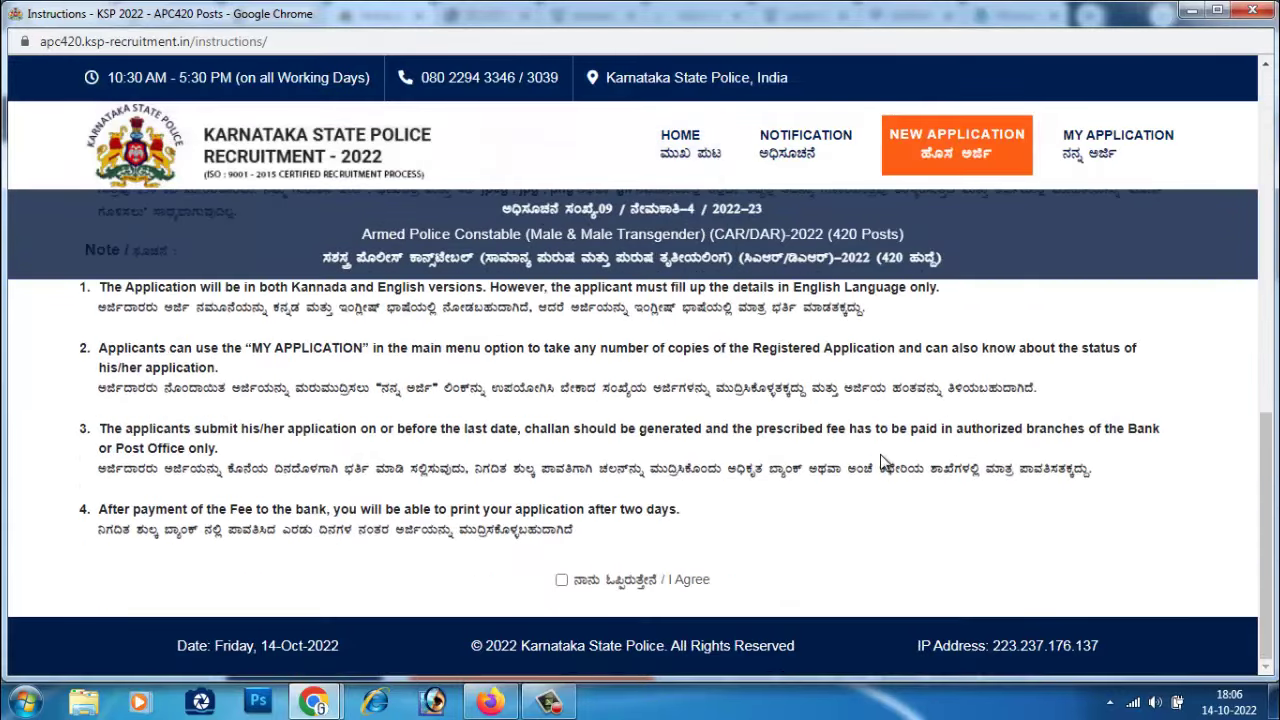
left_click(561, 582)
scroll(795, 558, "down", 1)
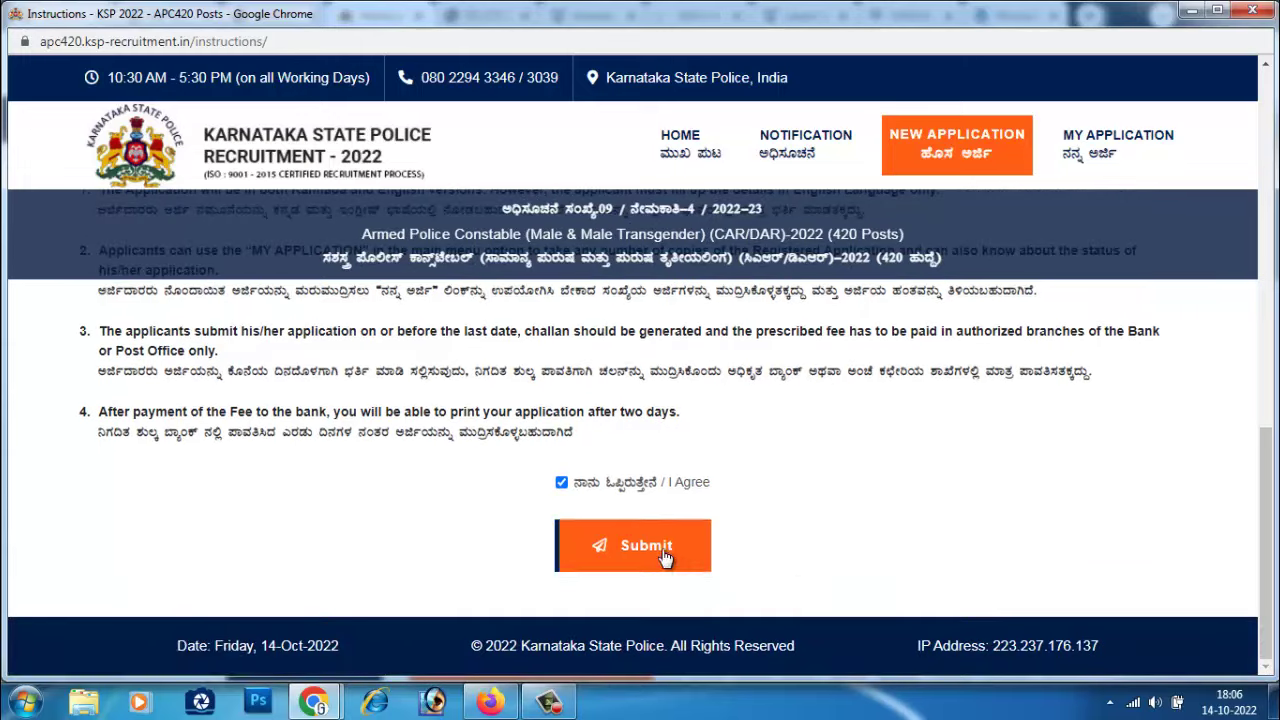
left_click(632, 545)
Scroll through the blank application form down to the address and Reservation Details sections
scroll(846, 523, "down", 3)
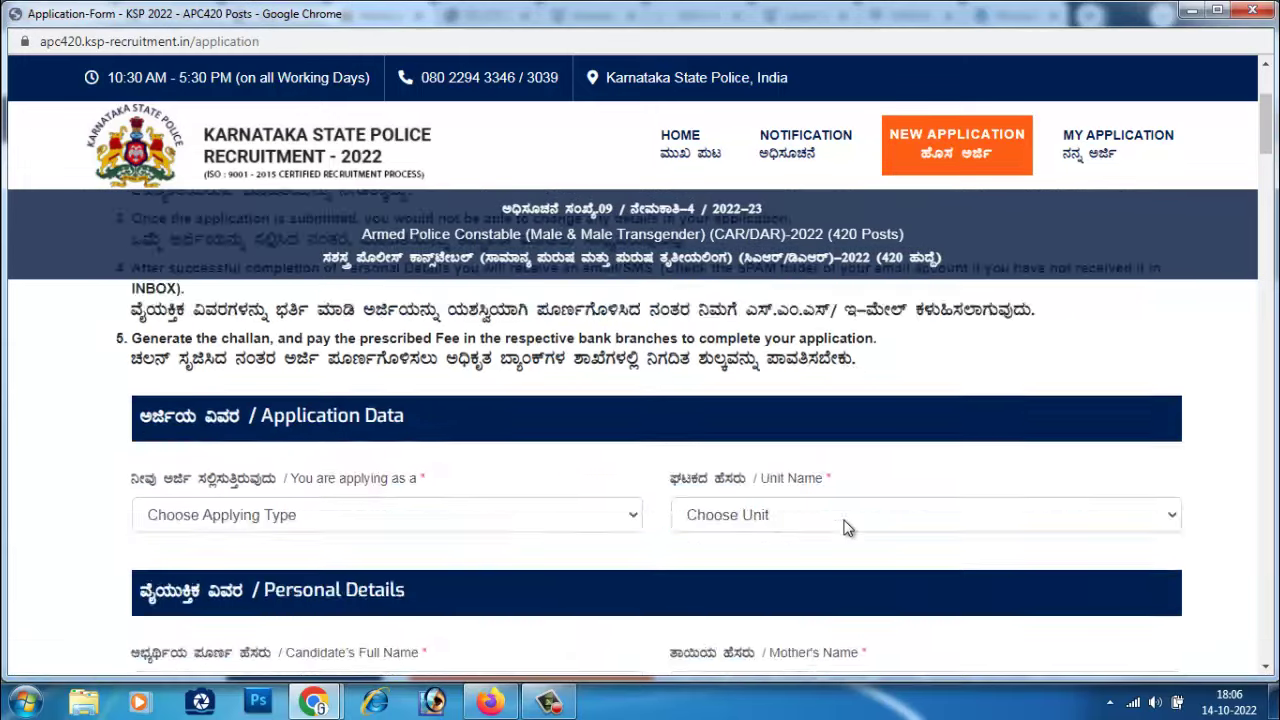
scroll(846, 523, "down", 1)
scroll(800, 518, "down", 1)
scroll(795, 515, "down", 2)
scroll(461, 471, "down", 1)
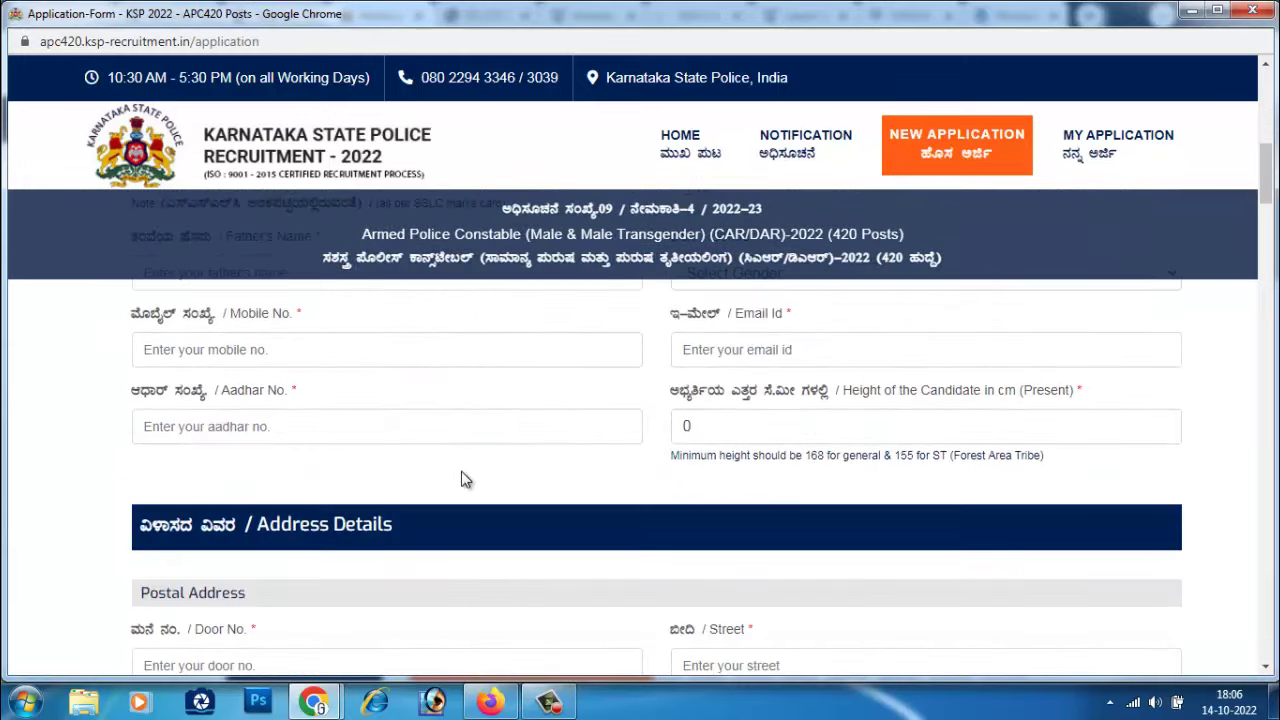
scroll(326, 432, "up", 2)
scroll(326, 432, "up", 2)
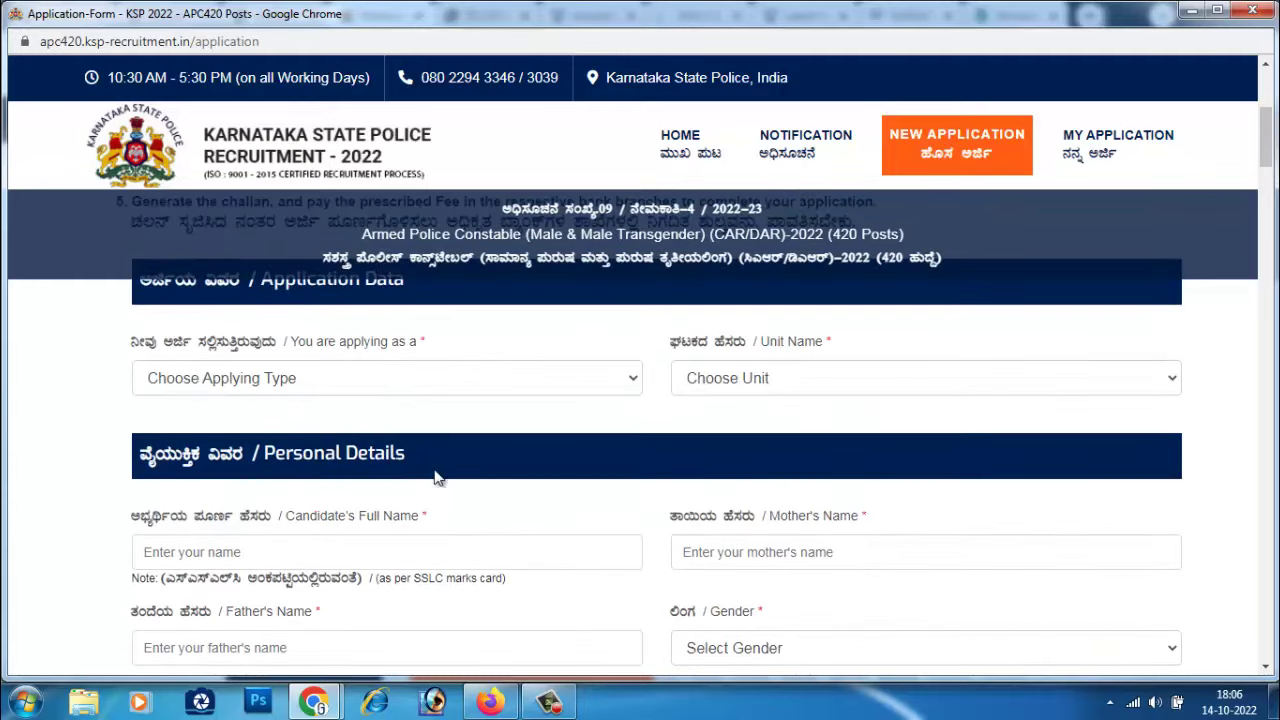
scroll(800, 533, "down", 2)
scroll(800, 533, "down", 1)
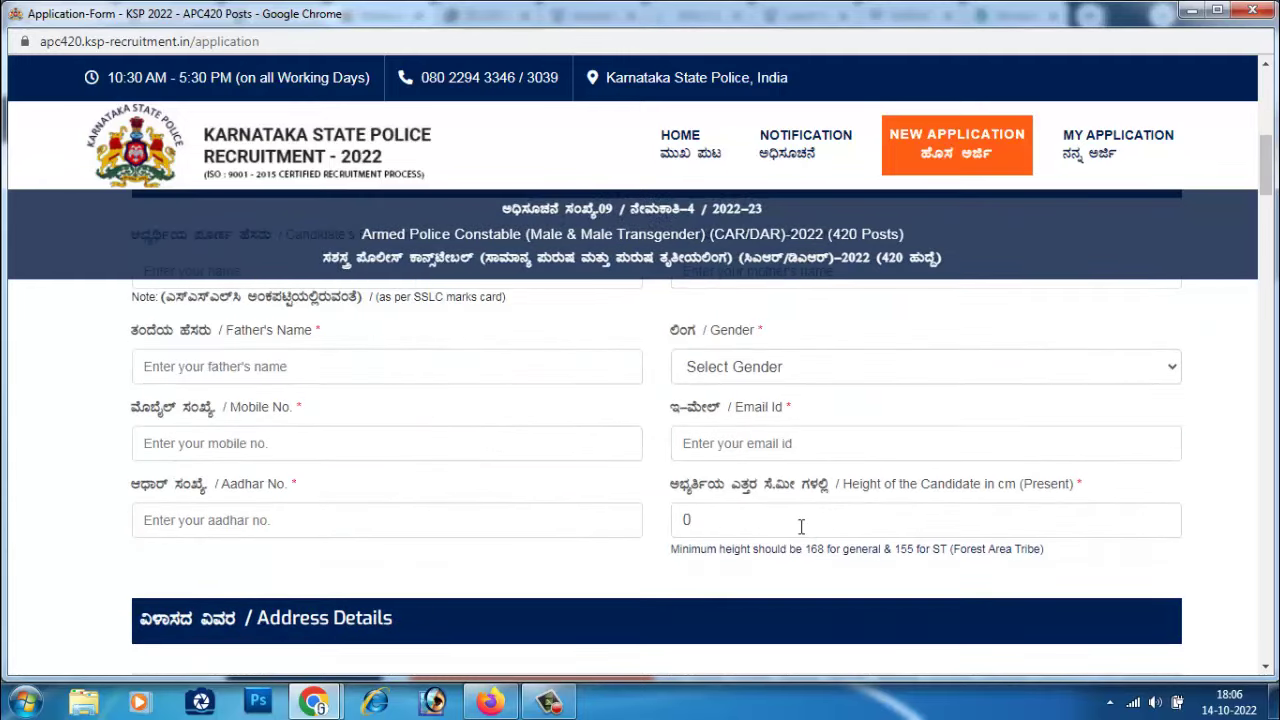
scroll(801, 527, "down", 4)
scroll(800, 536, "down", 3)
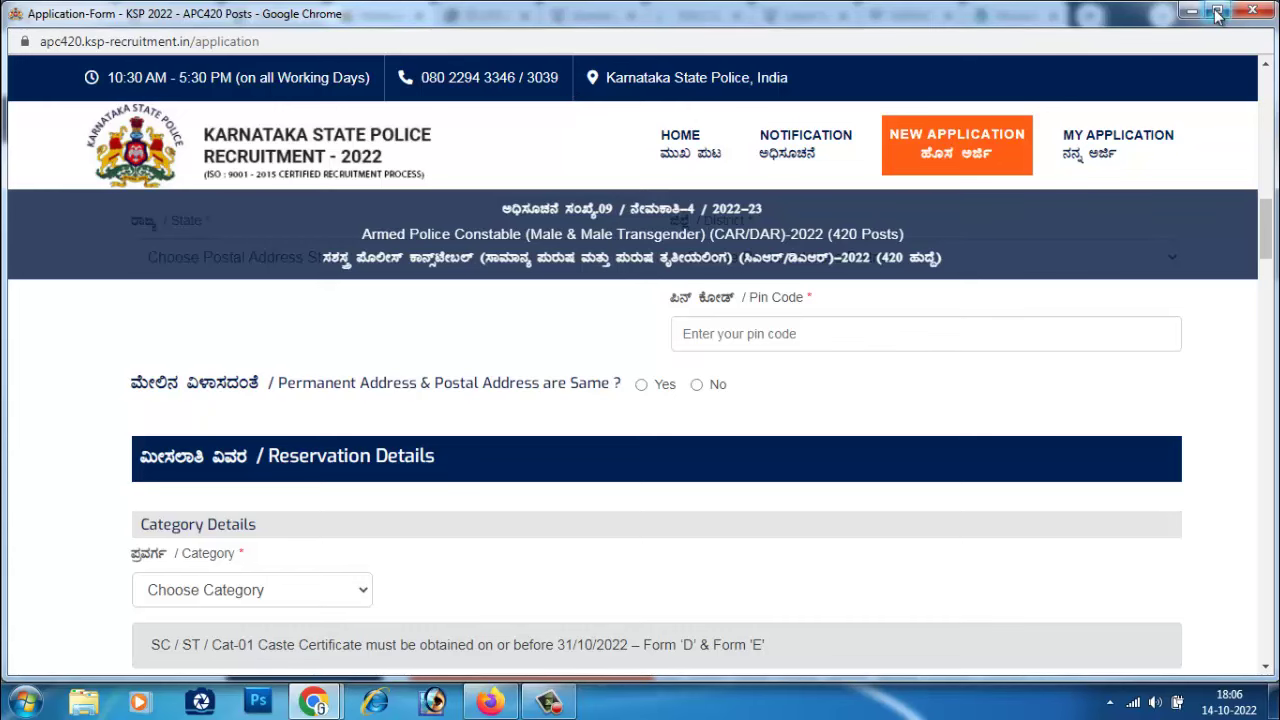
Close the form window, return to FreeJobAlert, and browse the Railway Jobs table
left_click(1259, 17)
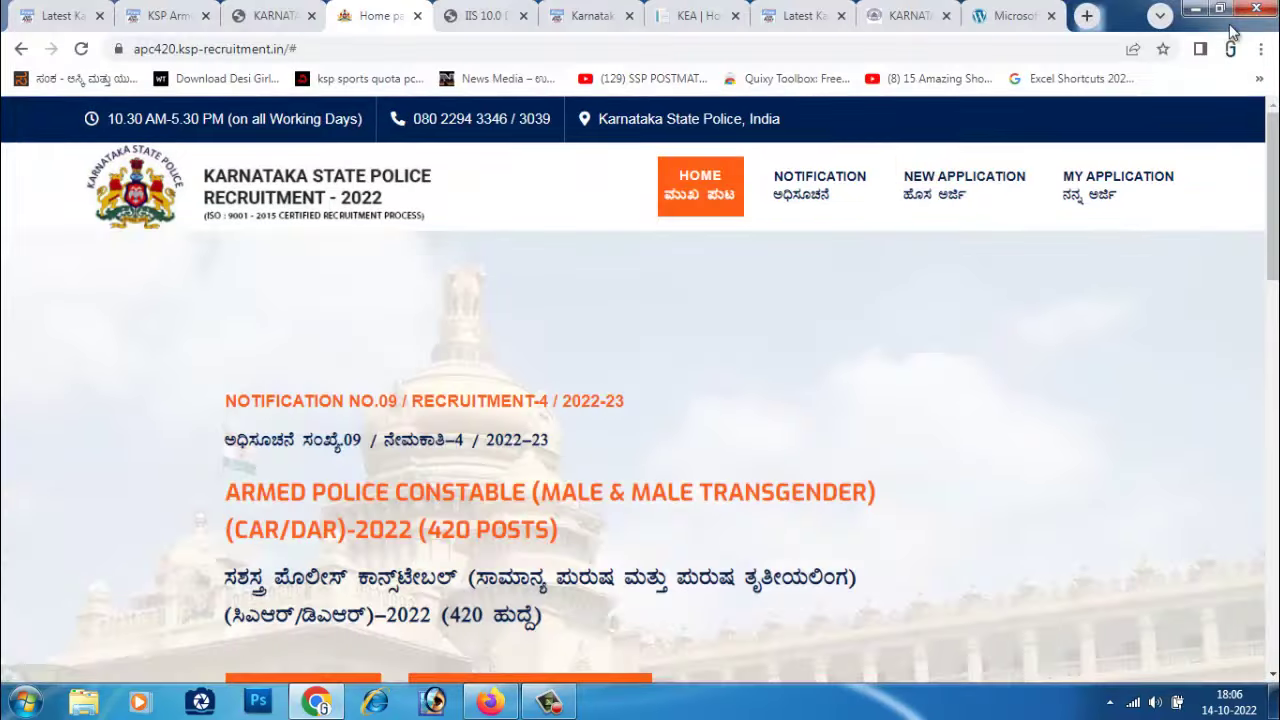
left_click(60, 16)
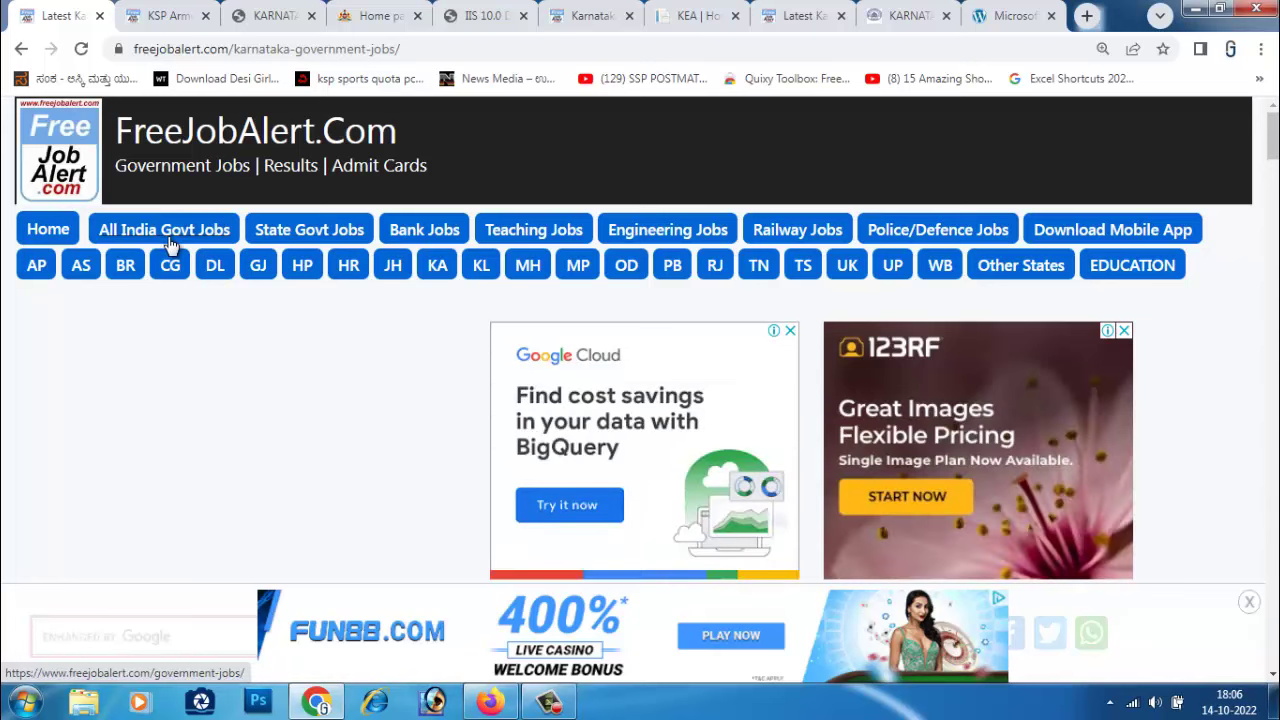
left_click(812, 243)
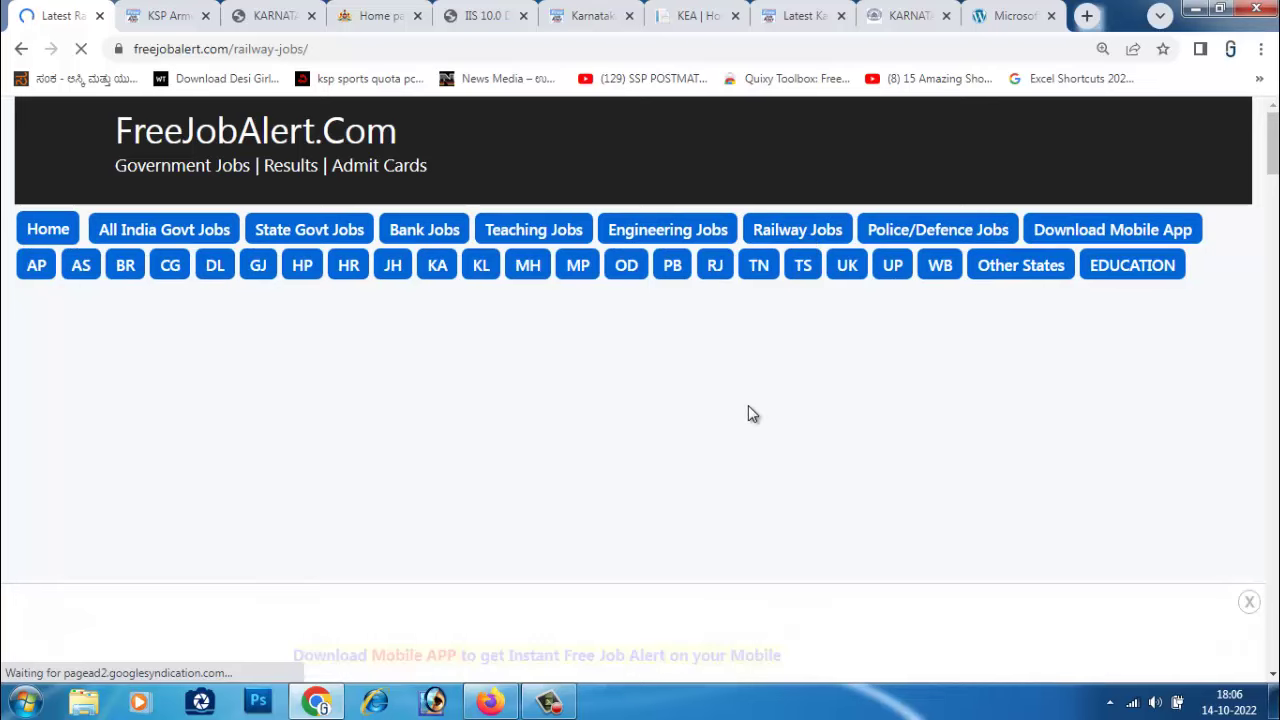
scroll(740, 420, "down", 1)
scroll(731, 429, "down", 1)
scroll(690, 432, "down", 2)
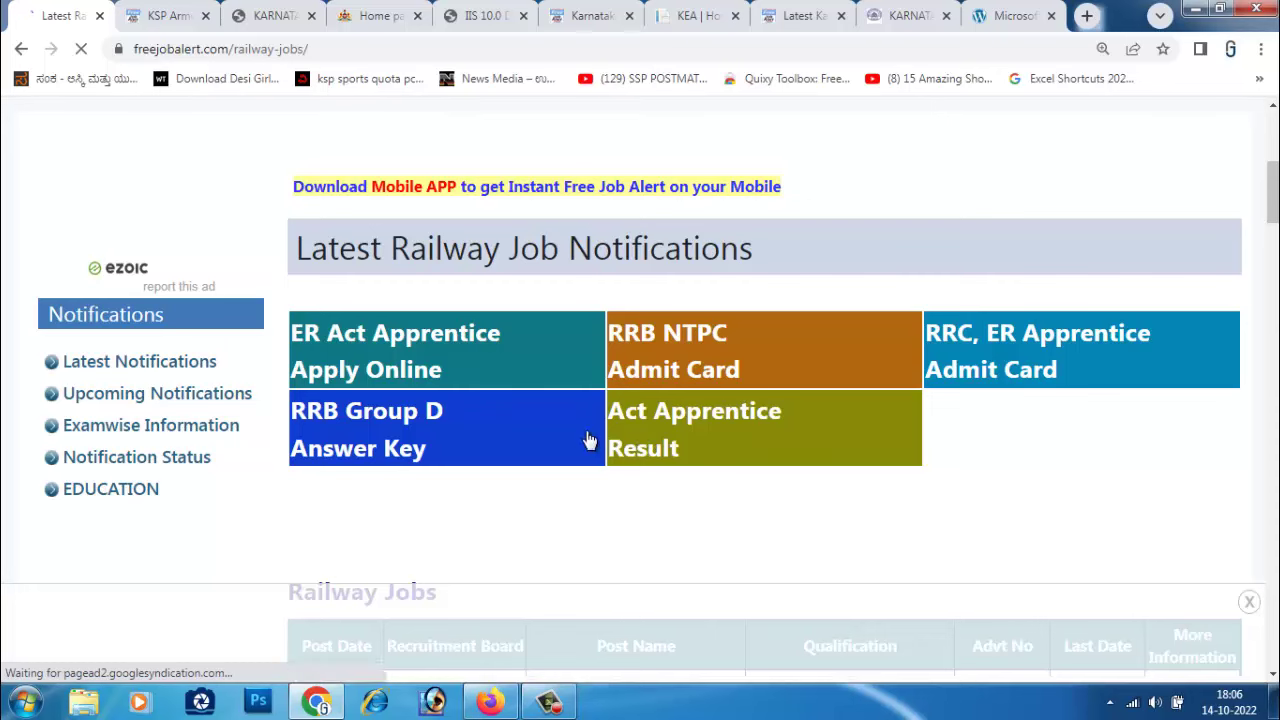
scroll(597, 465, "down", 1)
scroll(597, 465, "down", 3)
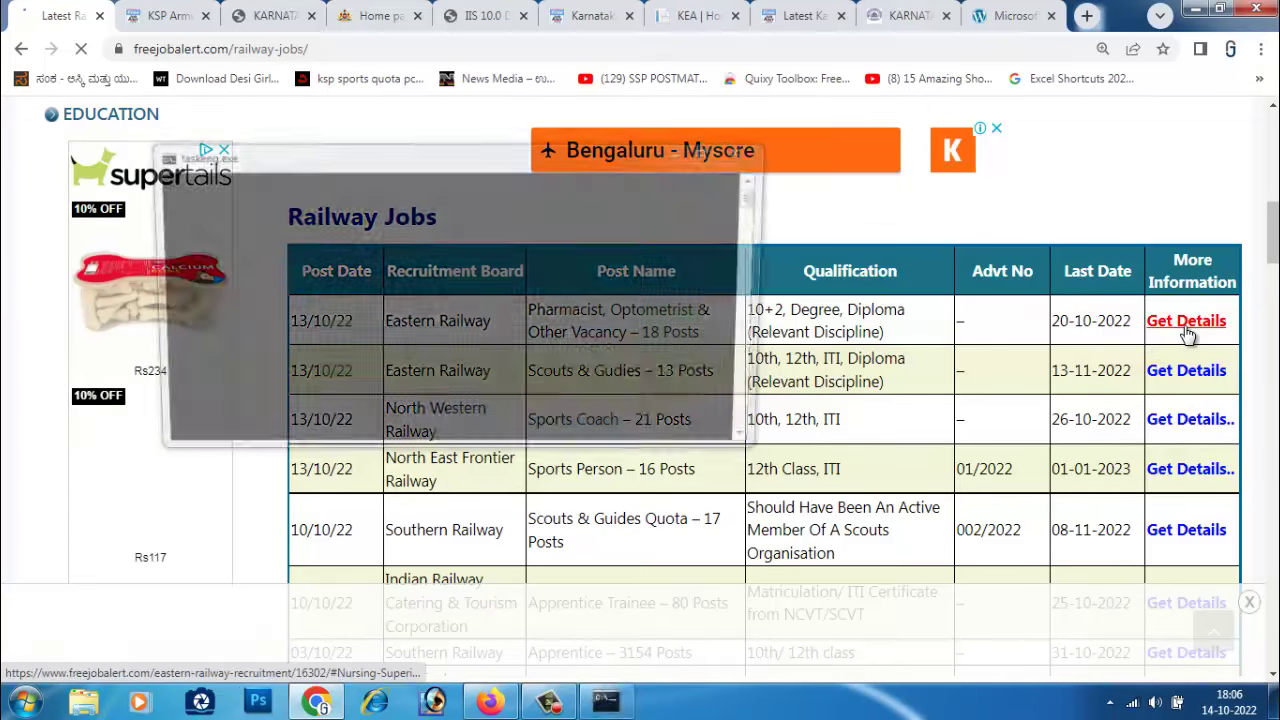
scroll(555, 503, "up", 2)
scroll(555, 502, "up", 5)
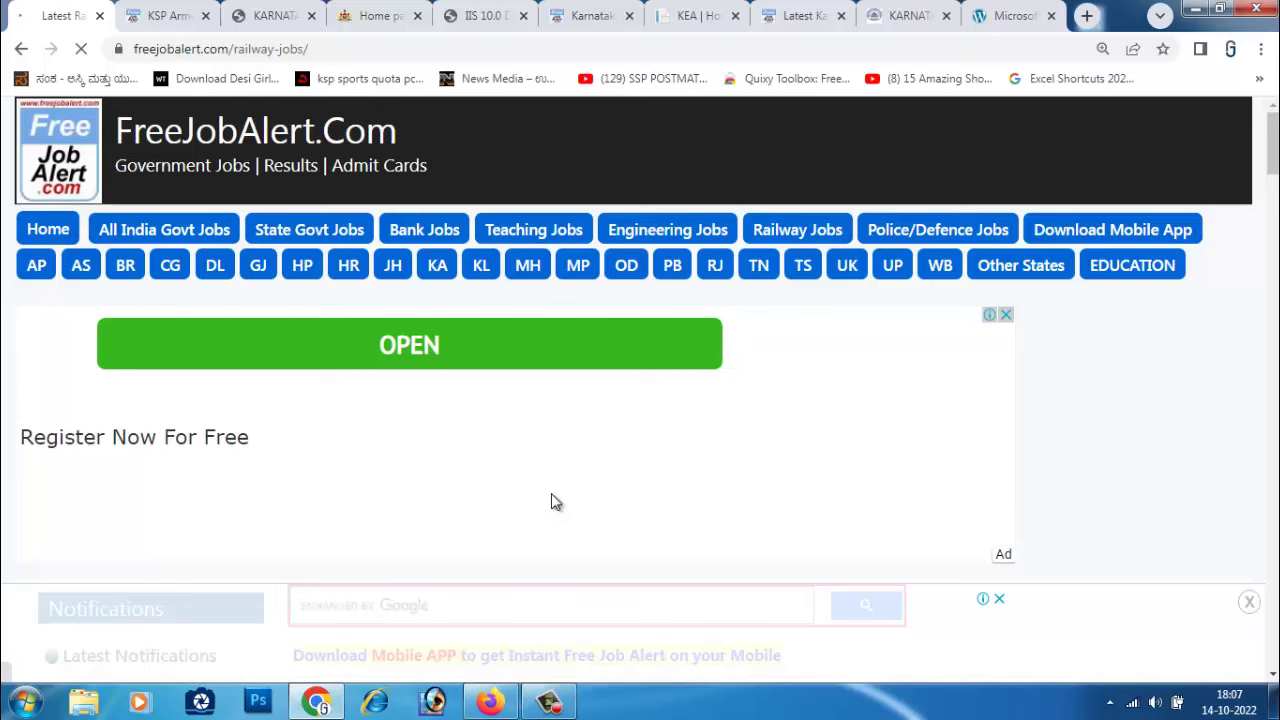
From All India Govt Jobs, open the SSC Scientific Asst Recruitment 2022 notice listing 990 vacancies
left_click(181, 235)
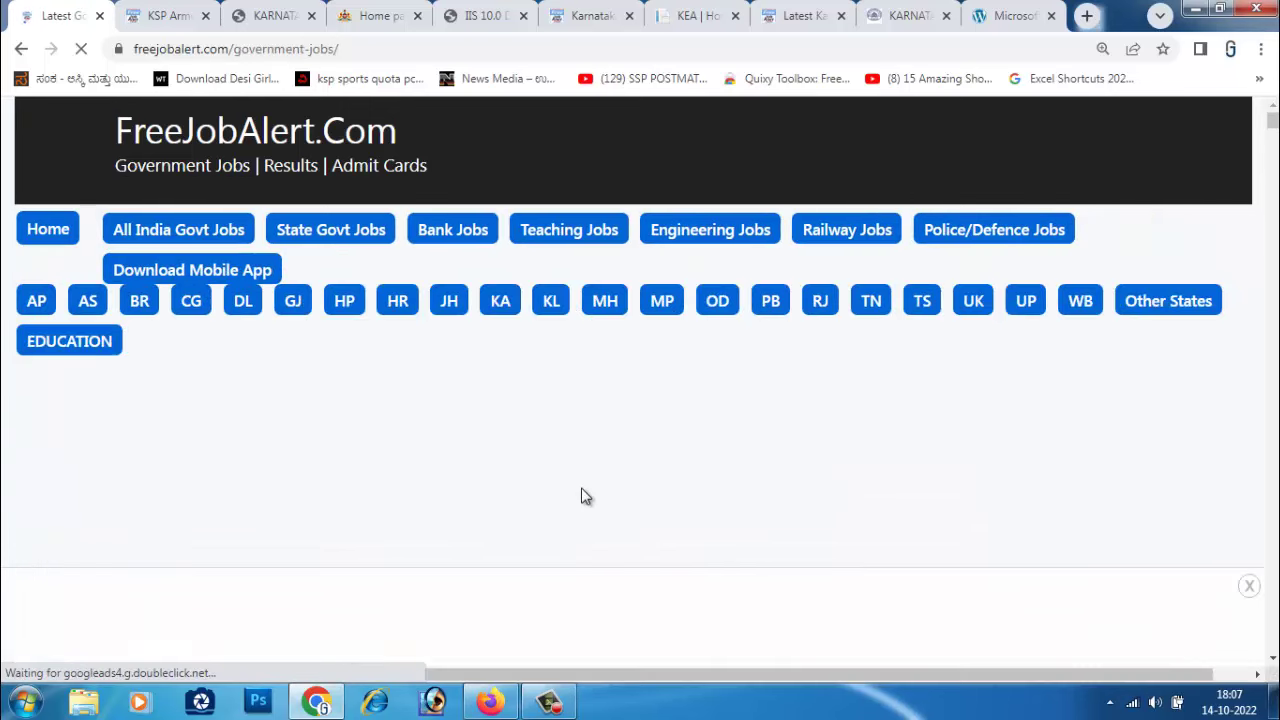
scroll(586, 497, "down", 2)
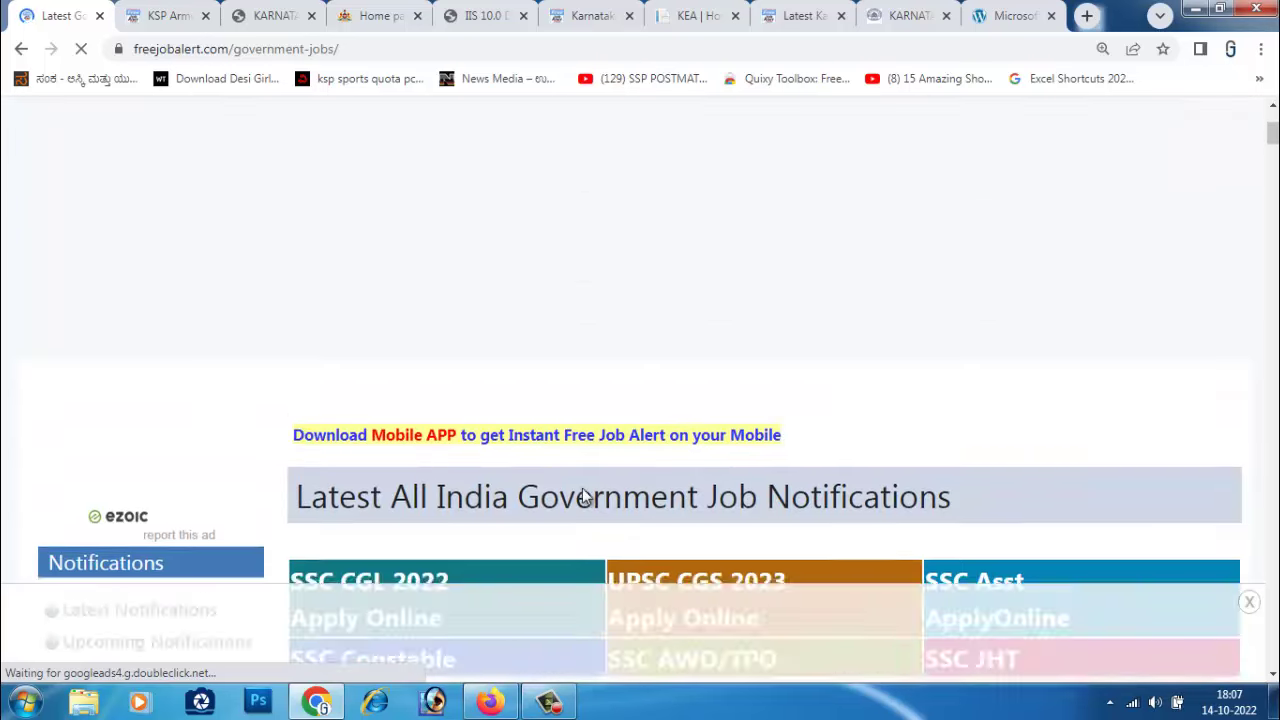
scroll(586, 497, "down", 1)
scroll(586, 497, "down", 3)
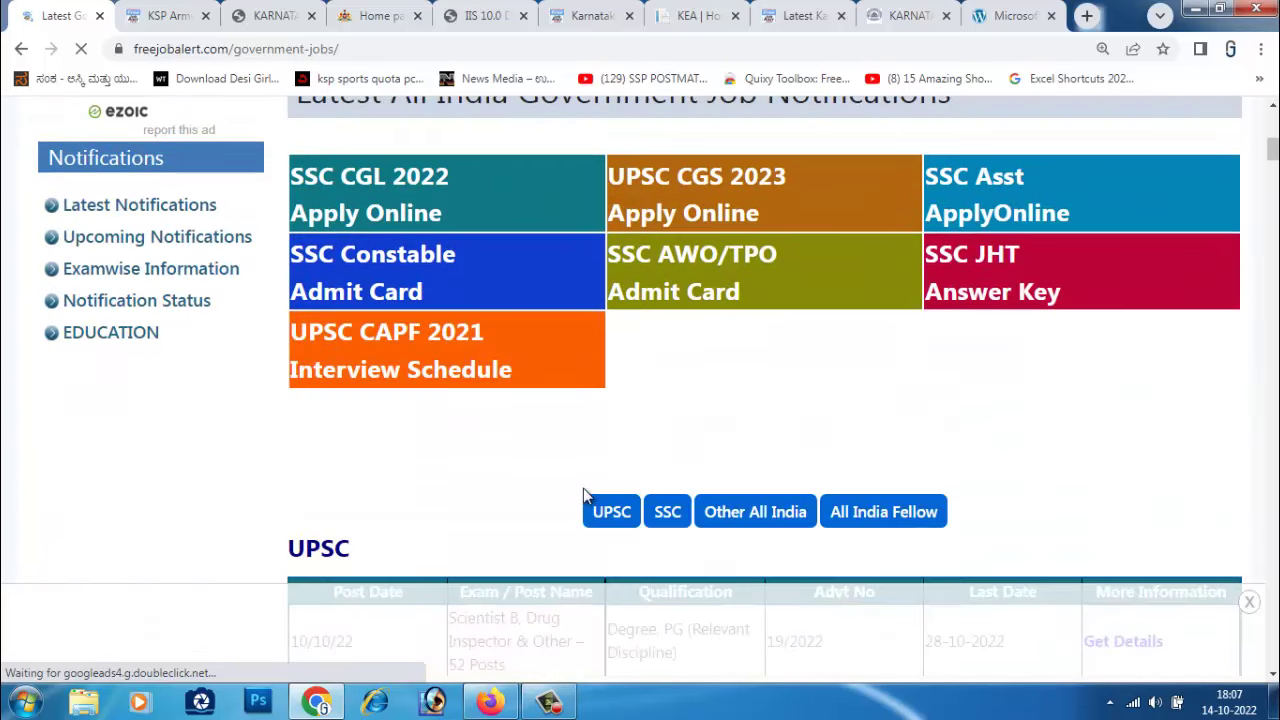
left_click(1037, 226)
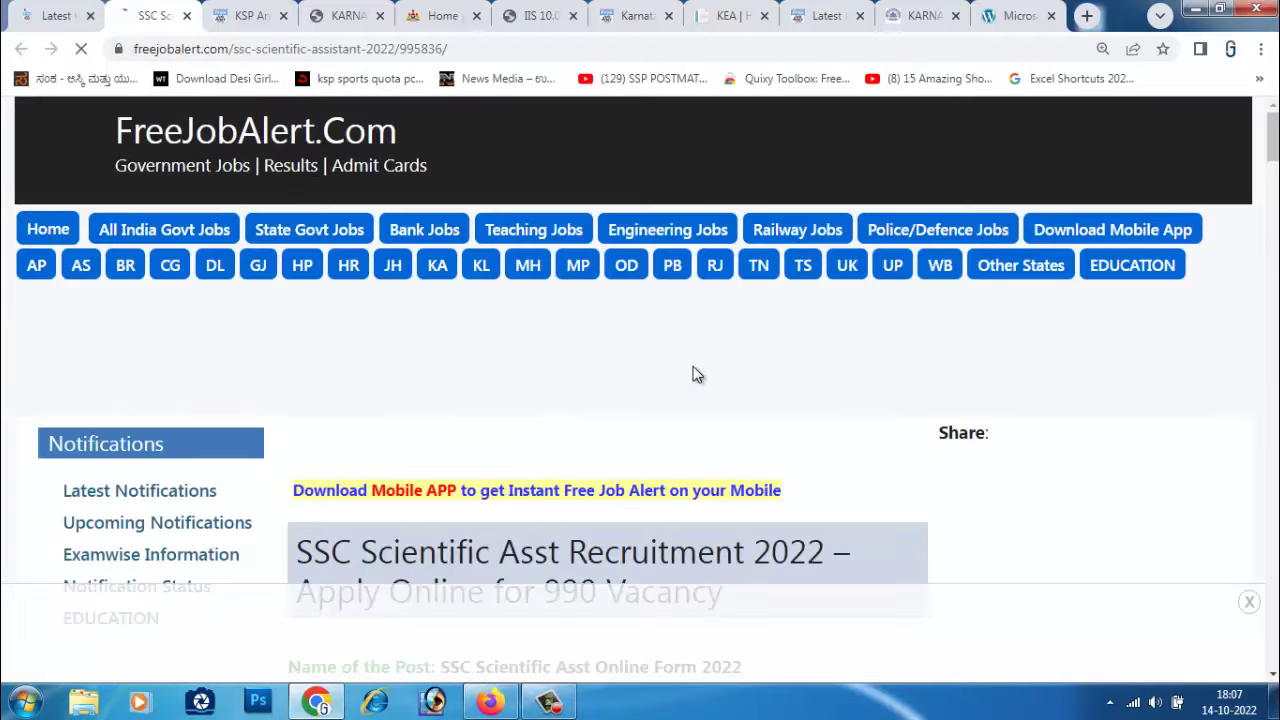
scroll(695, 372, "down", 3)
scroll(698, 374, "down", 3)
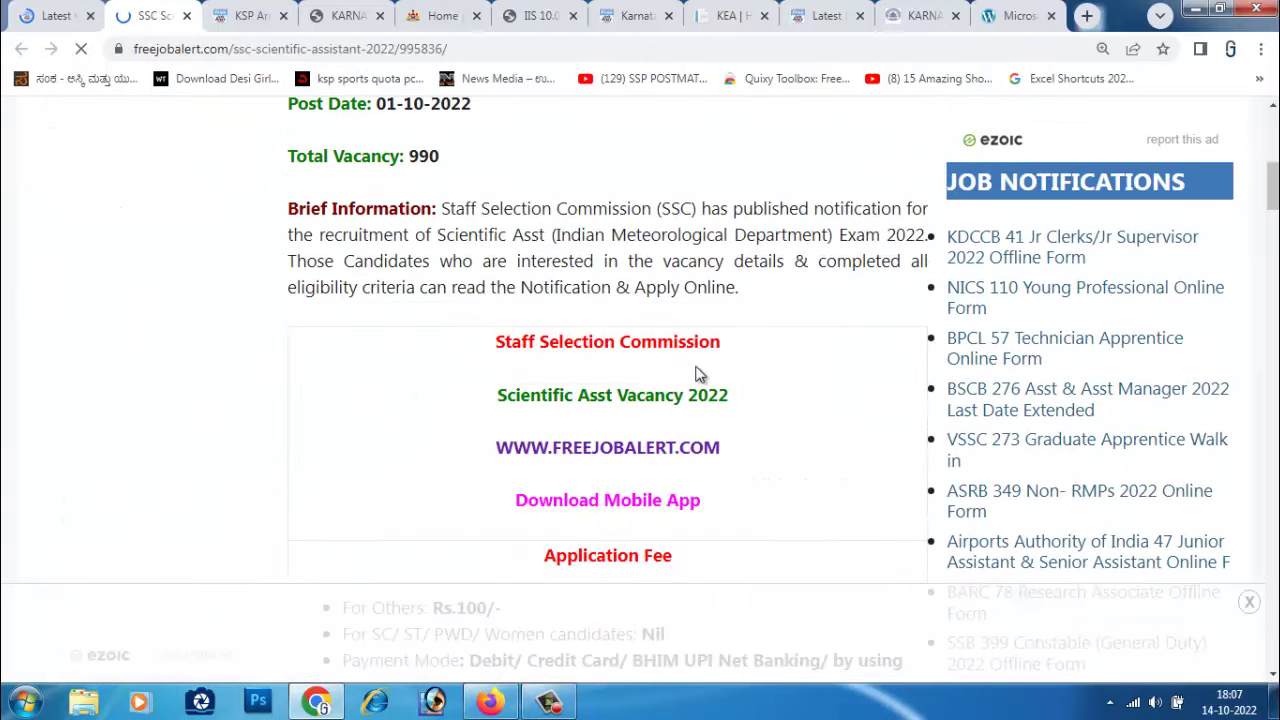
scroll(698, 374, "up", 2)
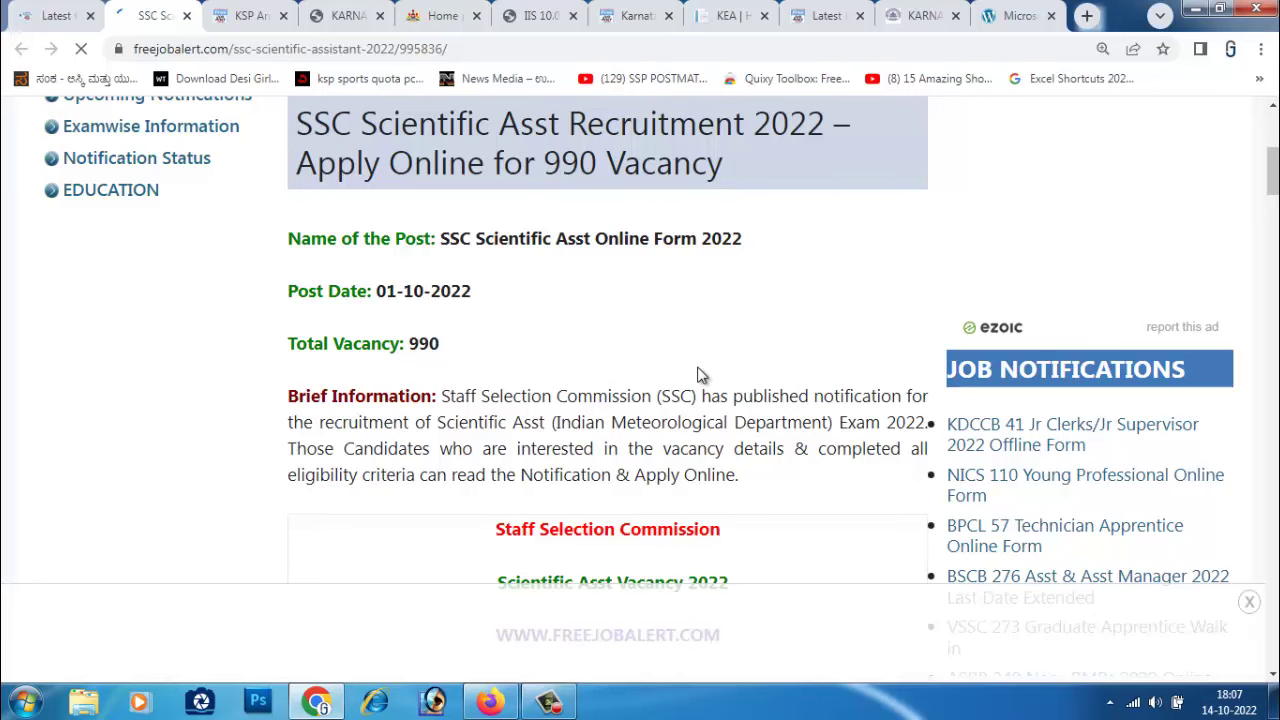
left_click(1197, 12)
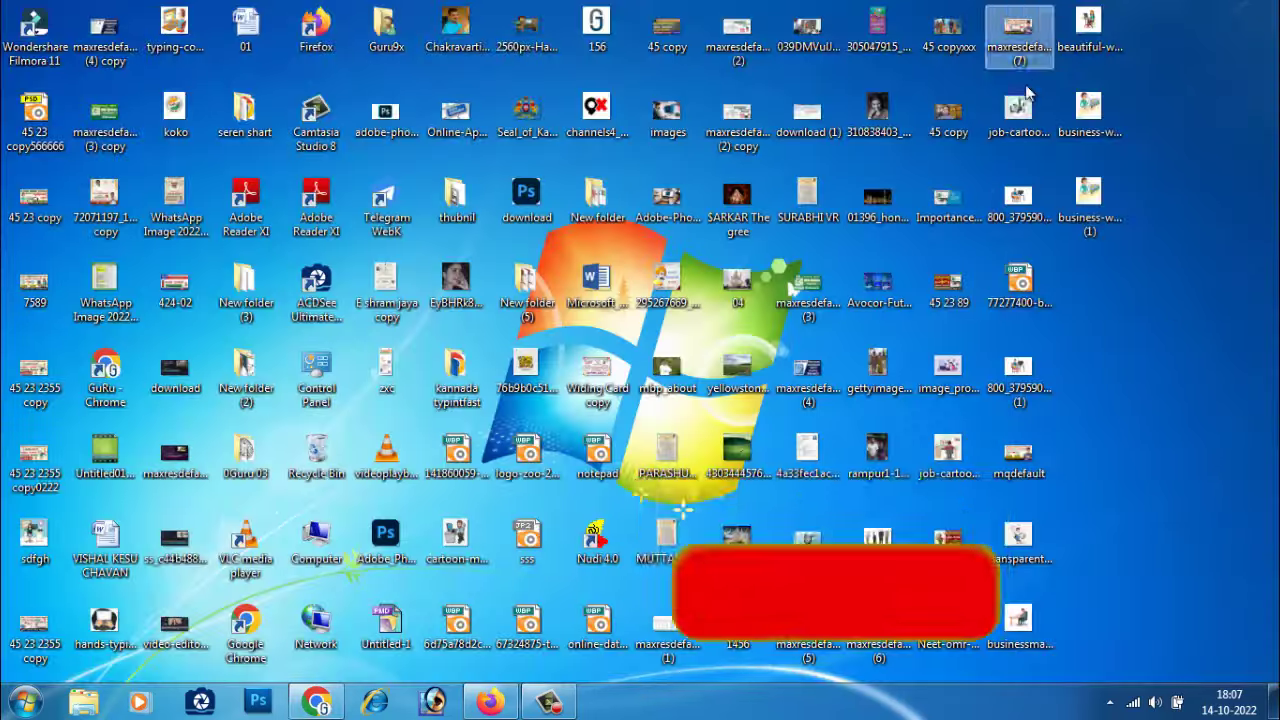